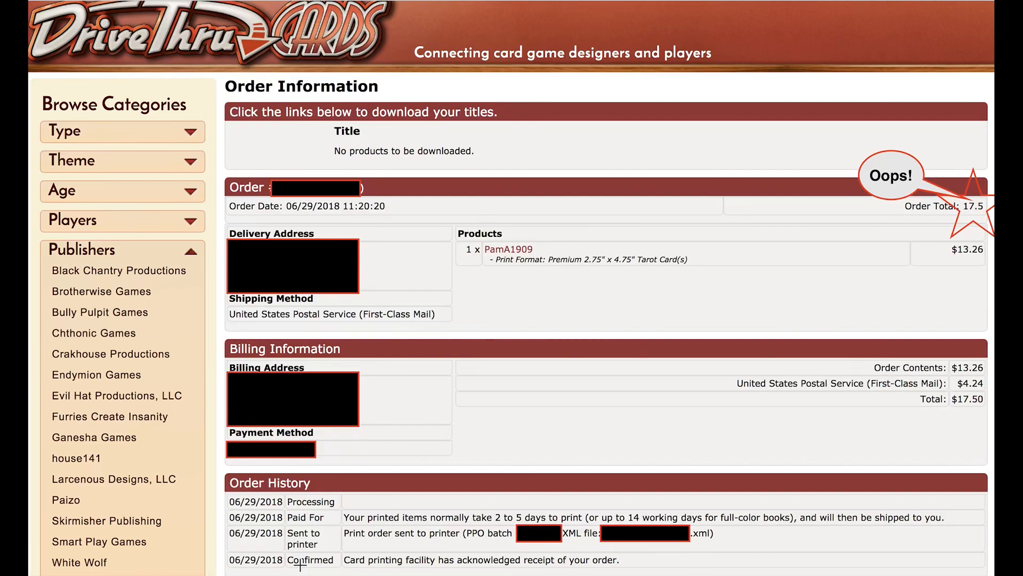
left_click_drag(288, 558, 355, 568)
left_click(383, 522)
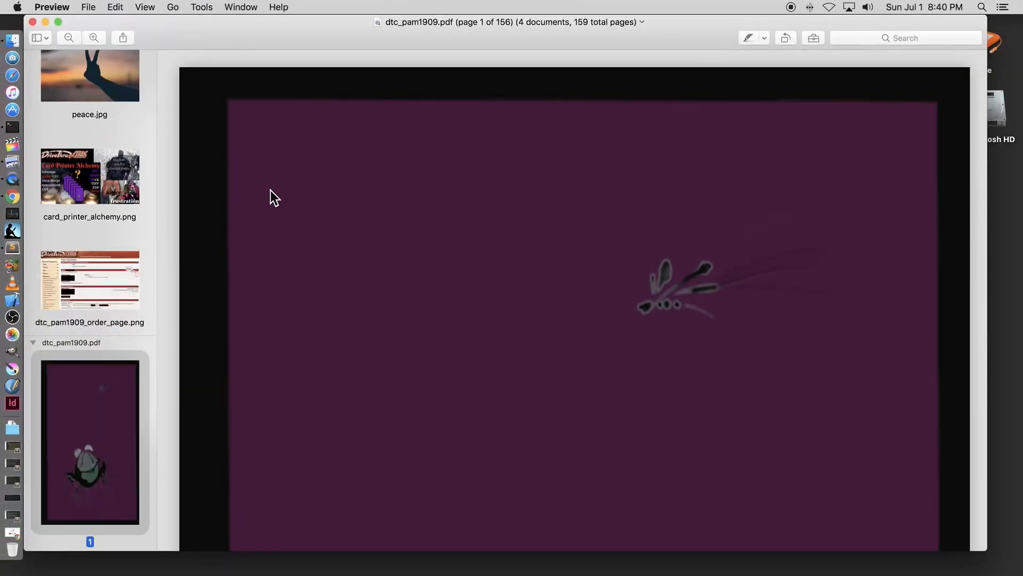
Examine the frog card back on page 1 and the card face on page 2 of dtc_pam1909.pdf
scroll(105, 377, "down", 5)
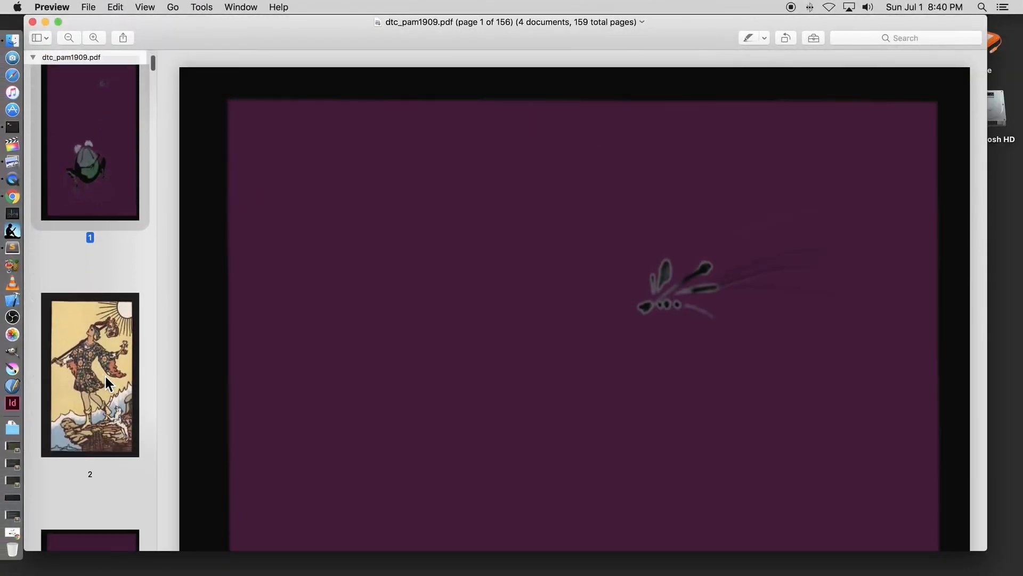
left_click(96, 376)
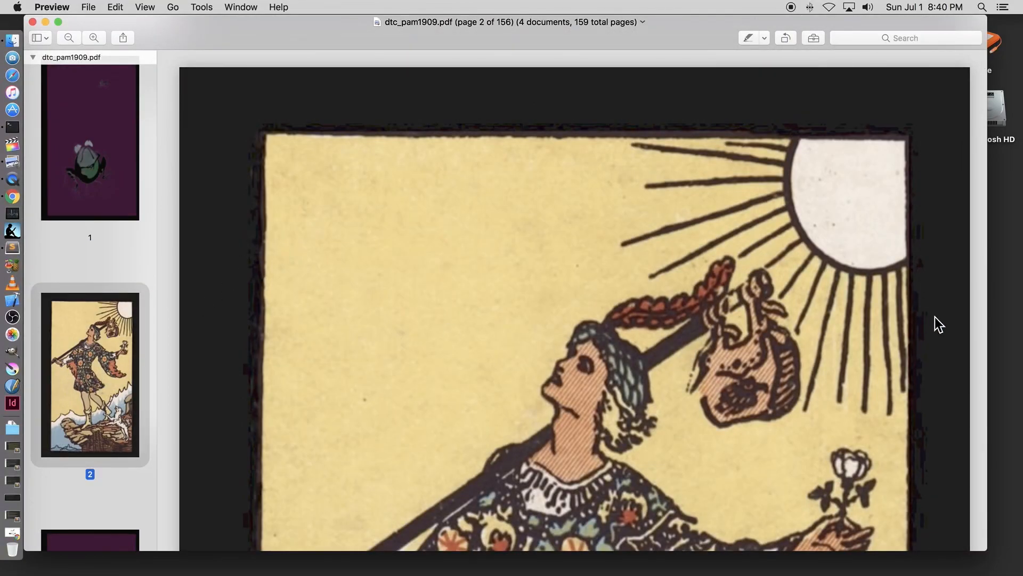
scroll(908, 329, "down", 1)
scroll(907, 328, "up", 10)
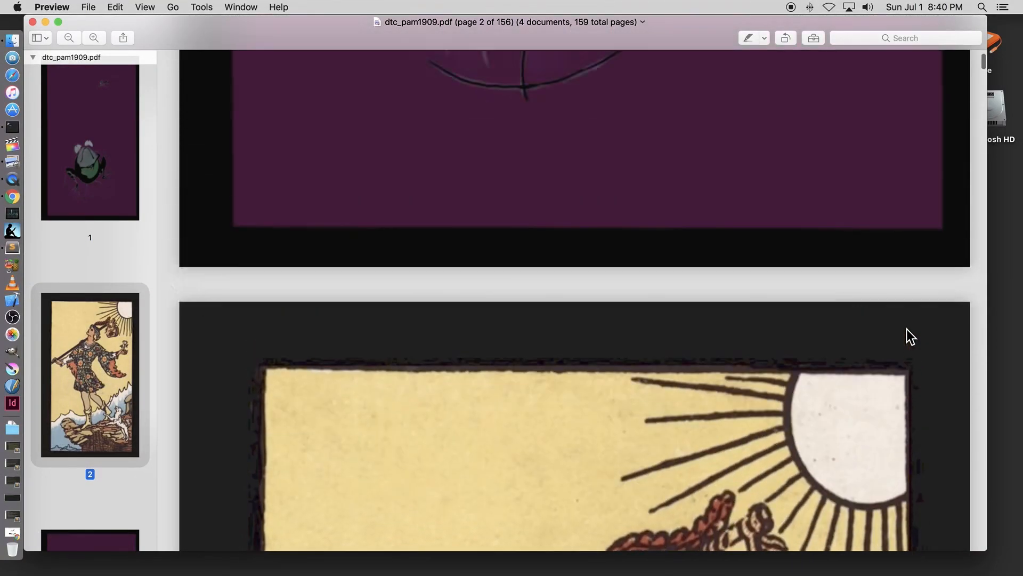
scroll(906, 329, "up", 5)
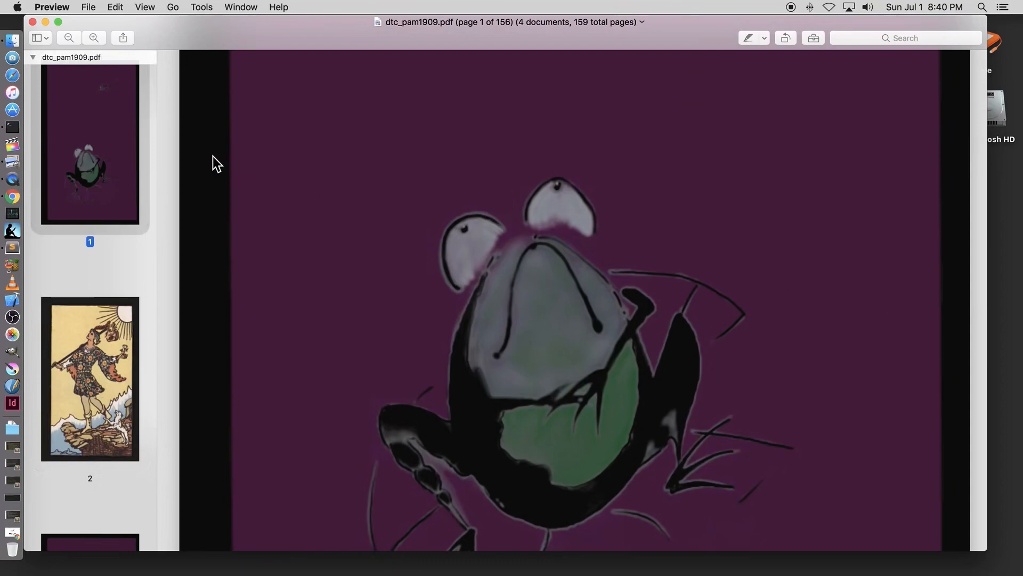
scroll(101, 268, "up", 4)
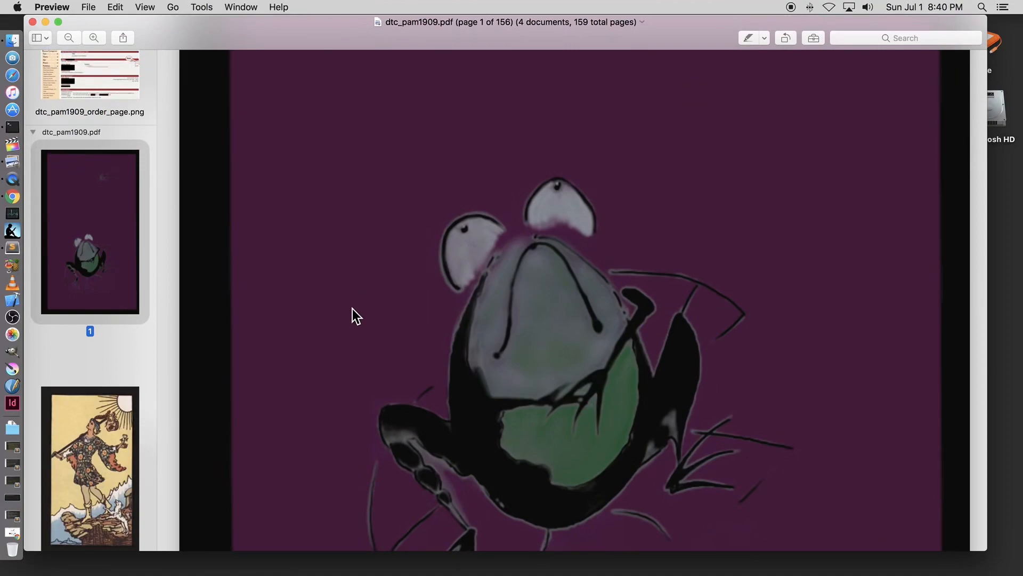
scroll(338, 286, "up", 10)
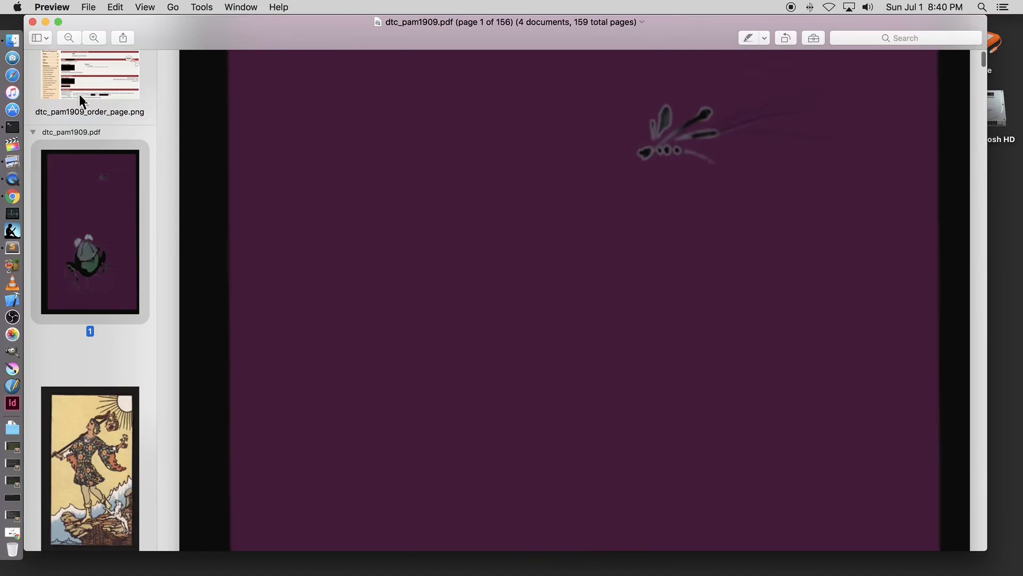
Zoom out dtc_pam1909.pdf until the whole first card fits, and set the page display to Single Page
left_click(68, 37)
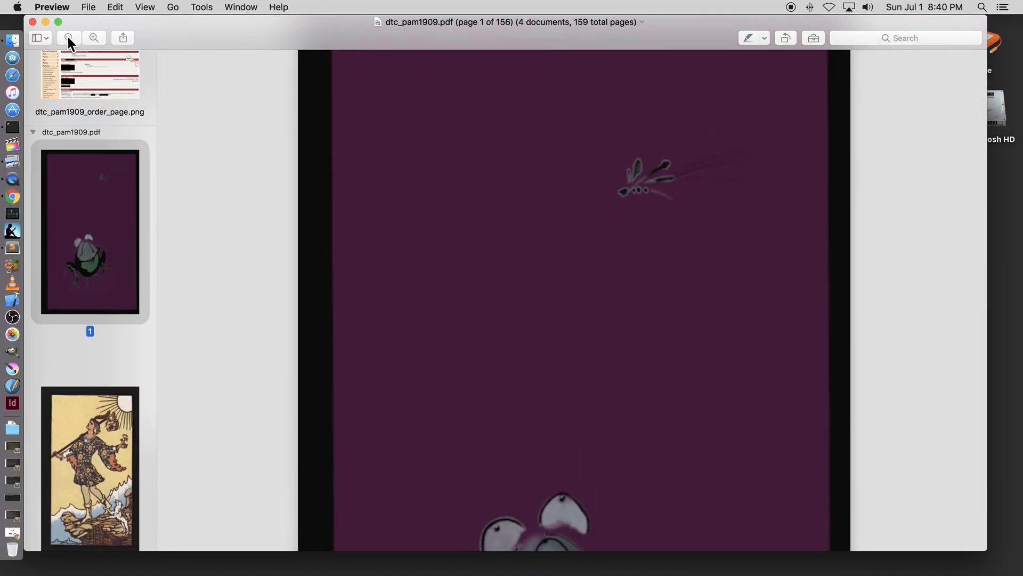
left_click(68, 37)
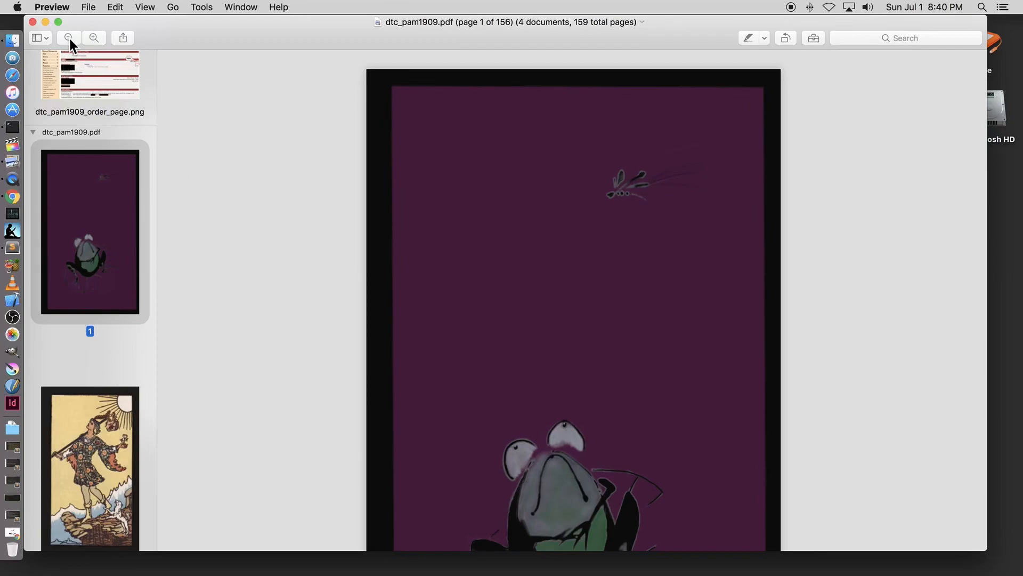
left_click(69, 37)
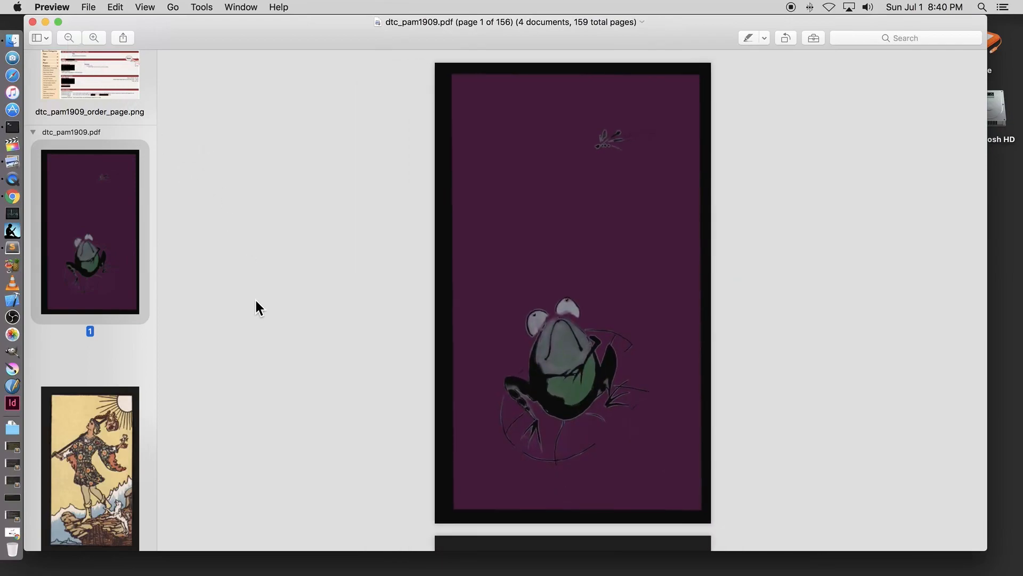
left_click(145, 10)
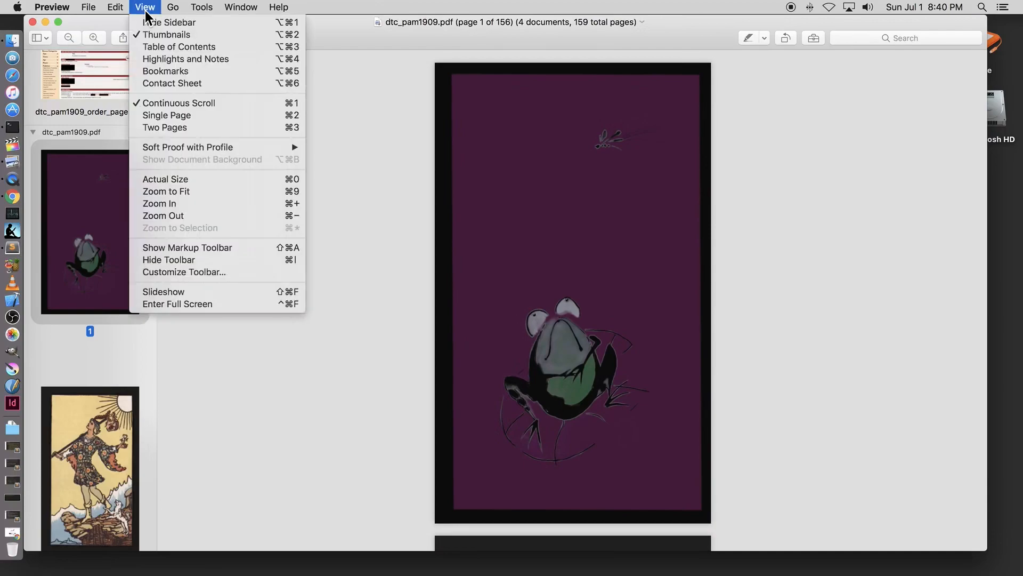
left_click(165, 116)
Browse the alternating card backs and faces of dtc_pam1909.pdf and display the final page, 156
scroll(313, 291, "down", 10)
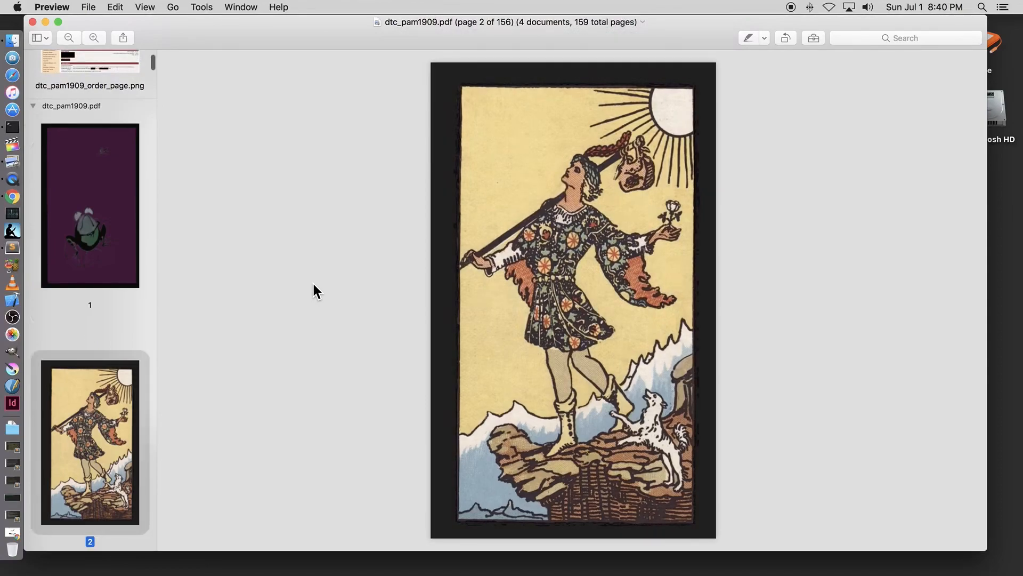
scroll(314, 284, "down", 10)
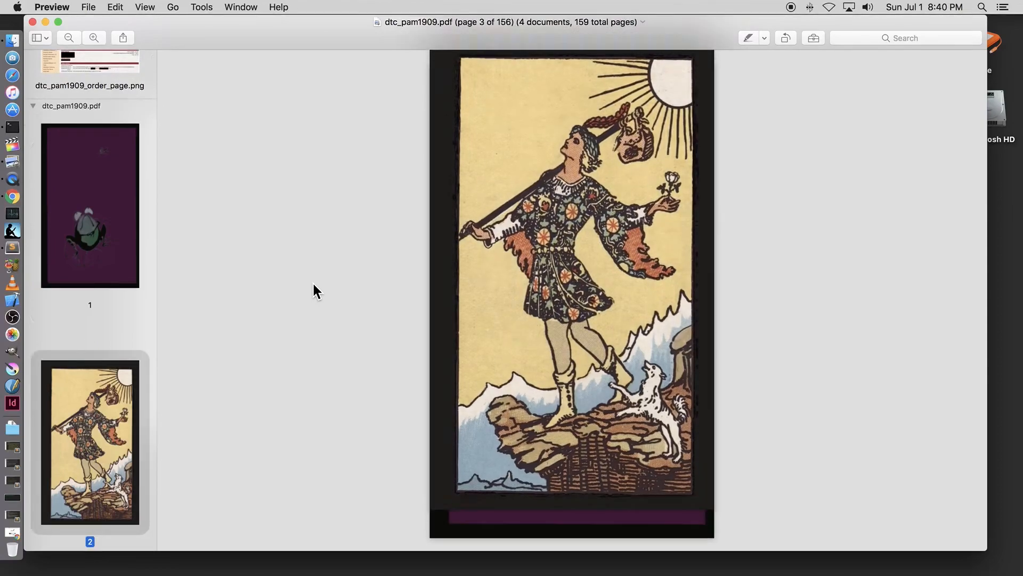
scroll(313, 284, "down", 10)
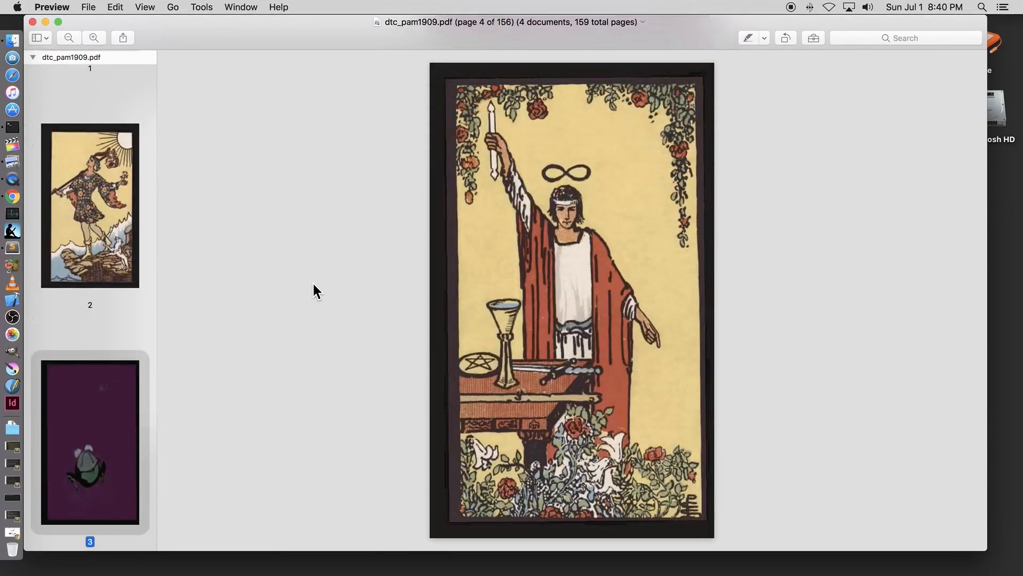
scroll(312, 281, "down", 15)
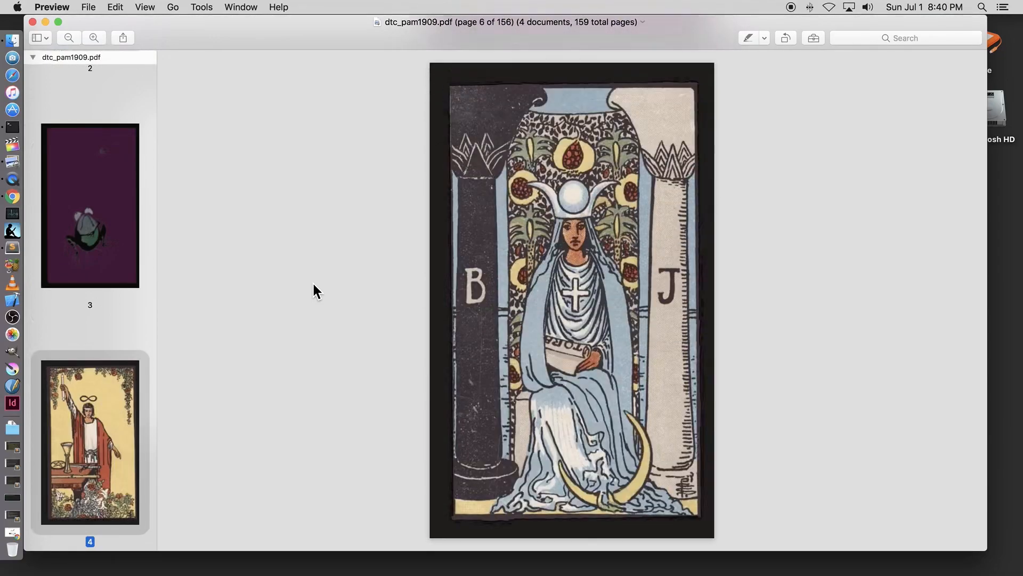
scroll(109, 335, "down", 20)
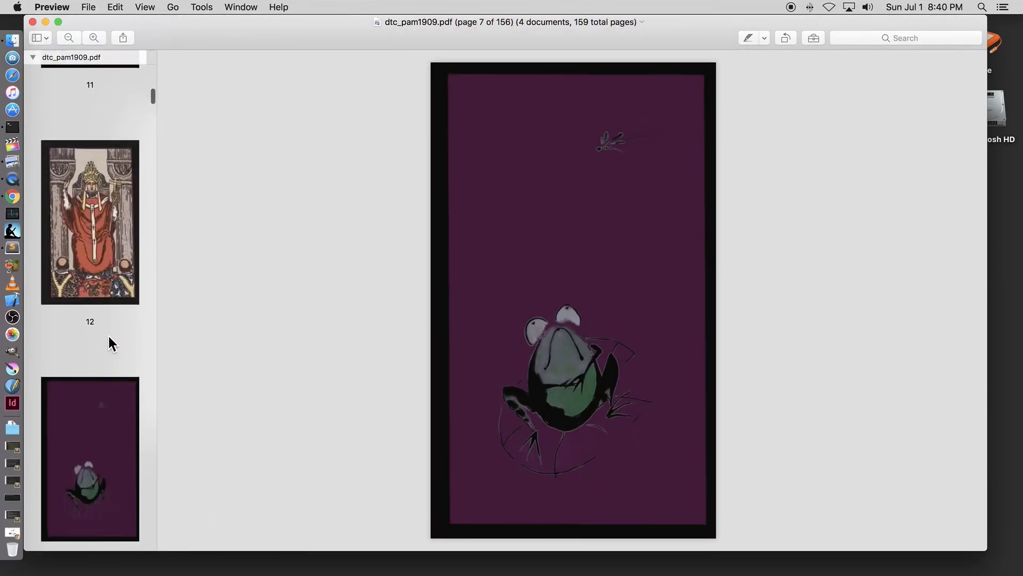
scroll(108, 335, "down", 20)
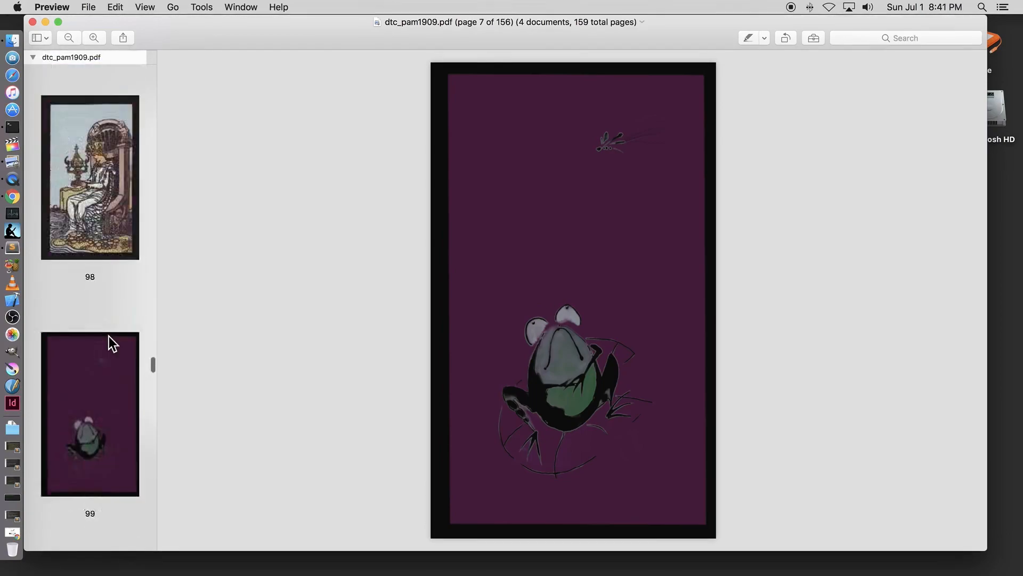
scroll(108, 337, "down", 5)
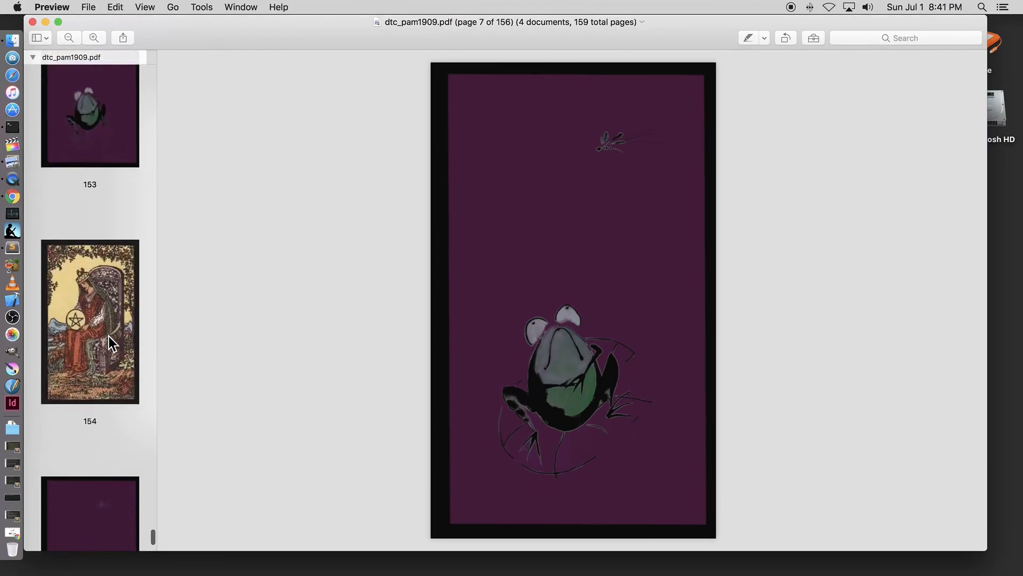
left_click(75, 431)
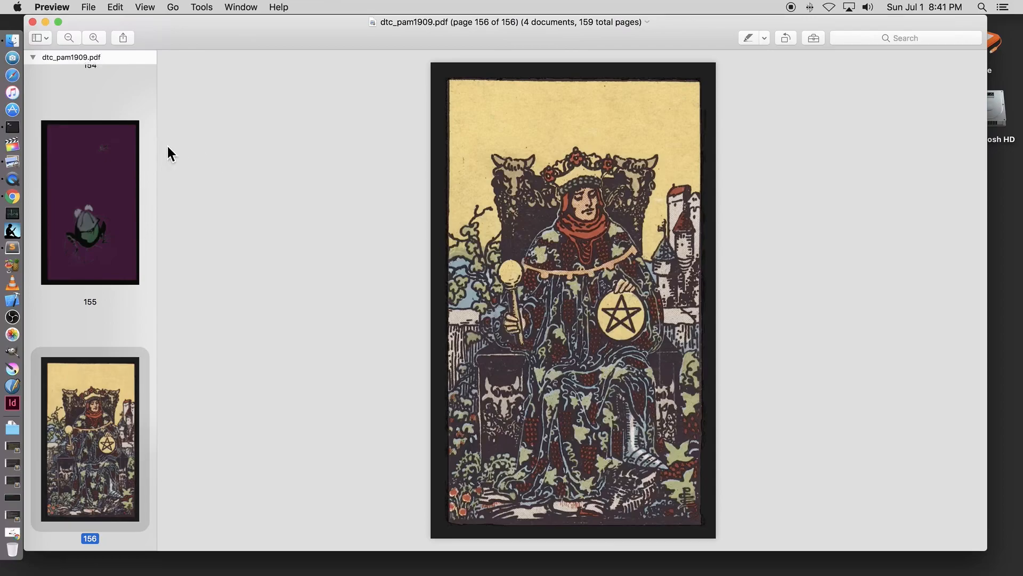
View card_printer_alchemy.png, select peace.jpg, and put the Preview window away to return to the Documents folder in Finder
scroll(85, 194, "up", 15)
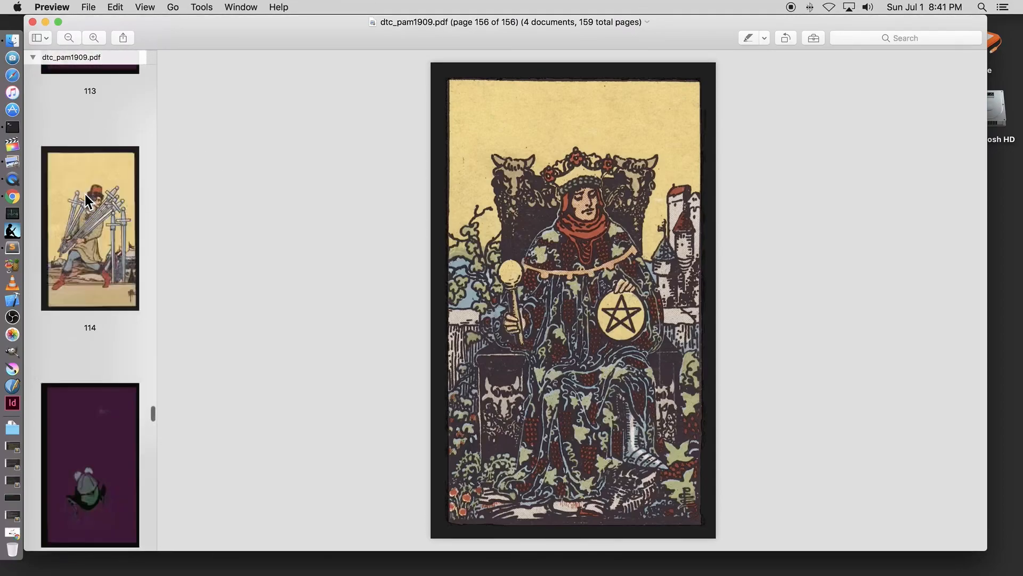
scroll(85, 194, "up", 20)
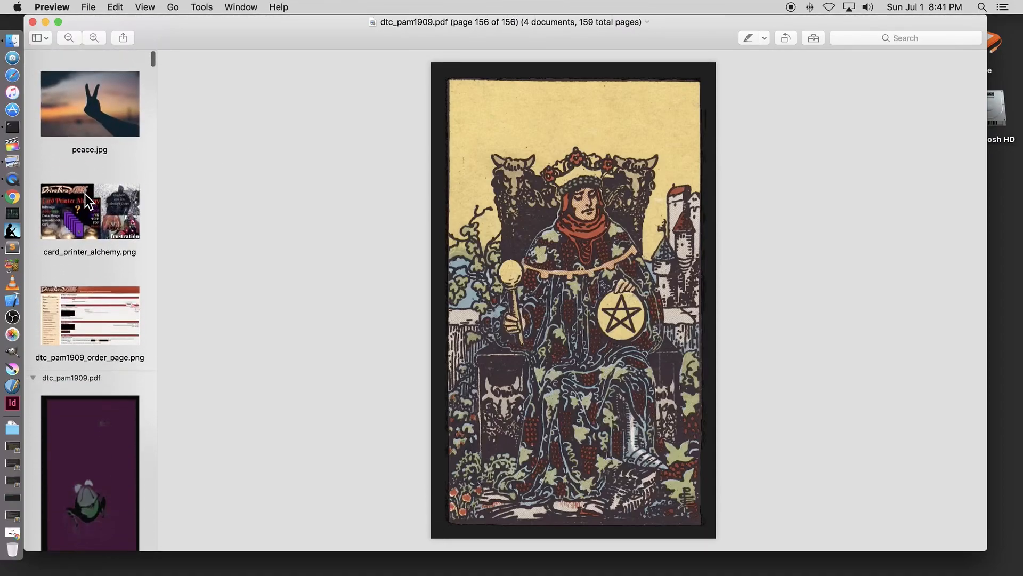
left_click(85, 207)
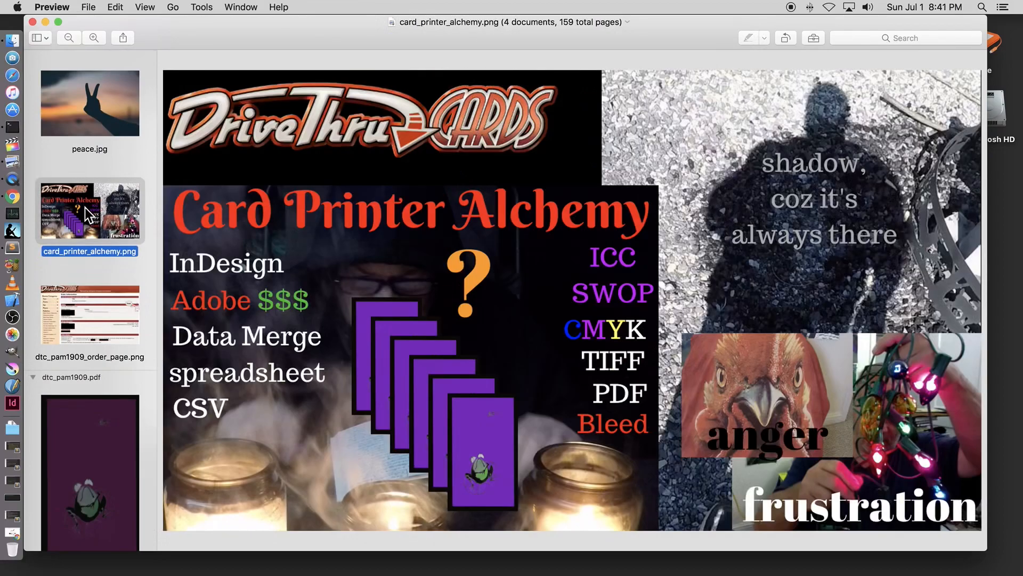
left_click(71, 104)
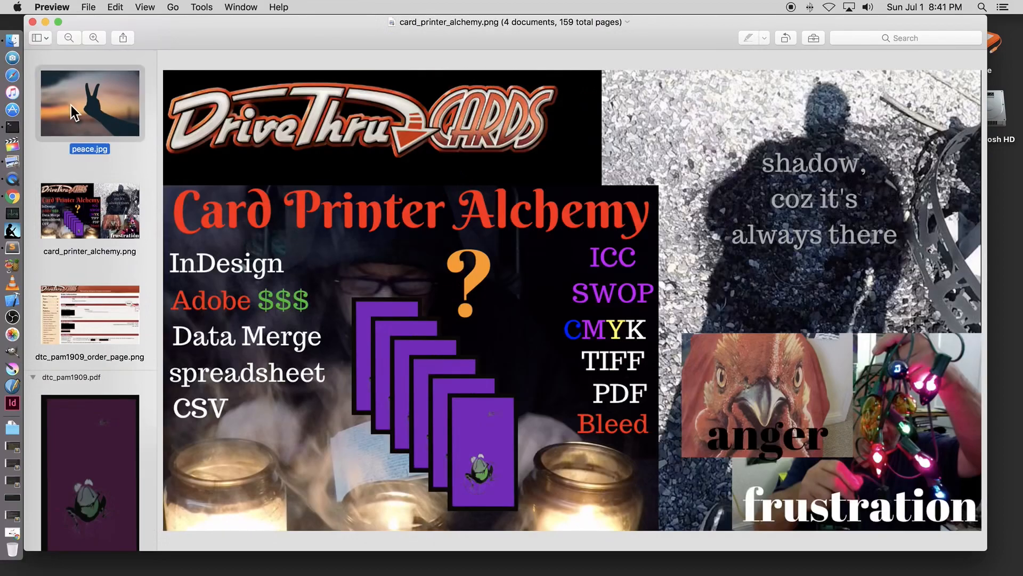
left_click(45, 22)
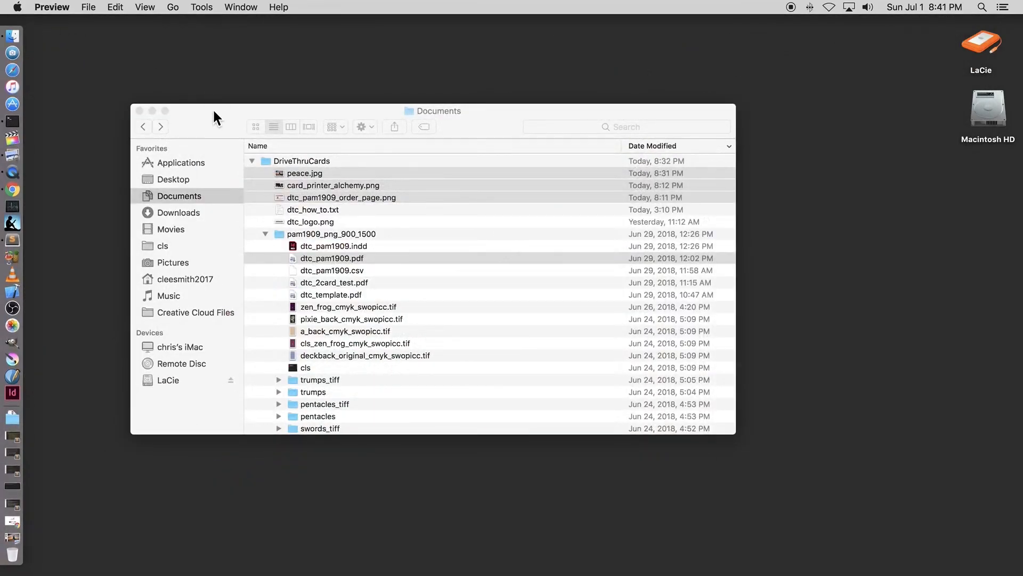
left_click(213, 111)
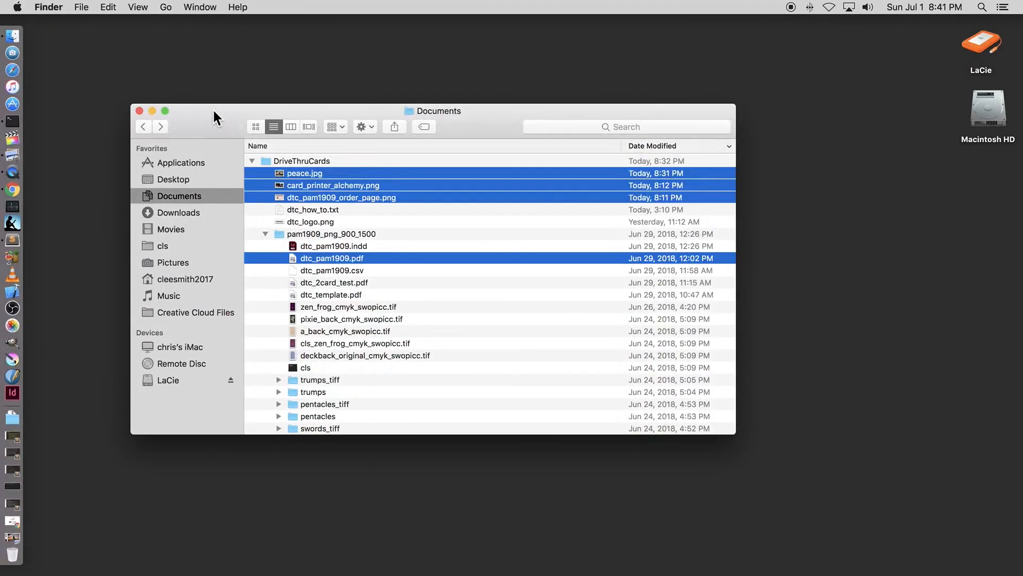
Switch to dtc_how_to.txt in Sublime Text and highlight CSV, imagemagick, GIMP, Photoshop, colorspace and TIFF in turn while reviewing the requirements
left_click(17, 508)
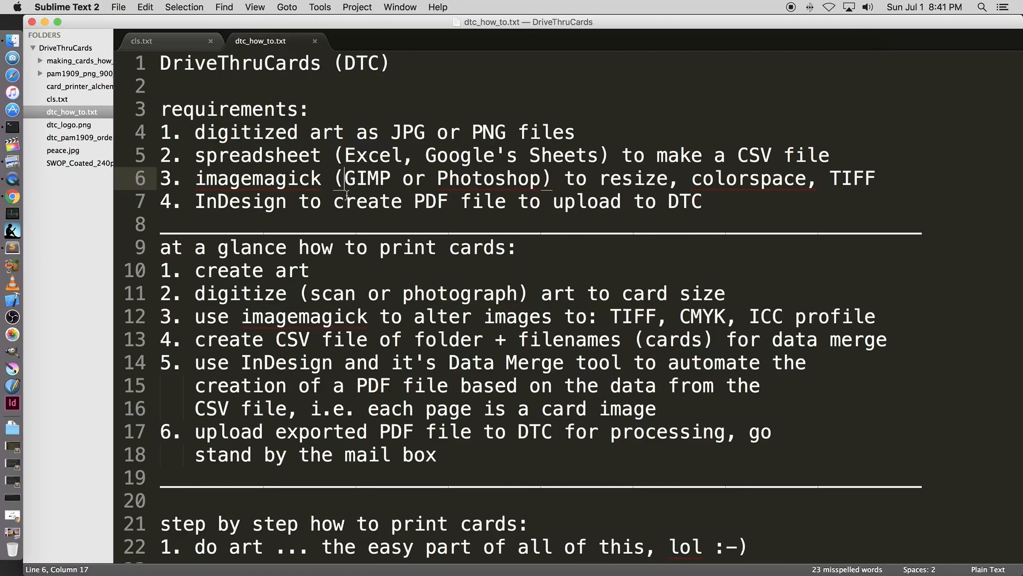
key("super+Left")
double_click(754, 154)
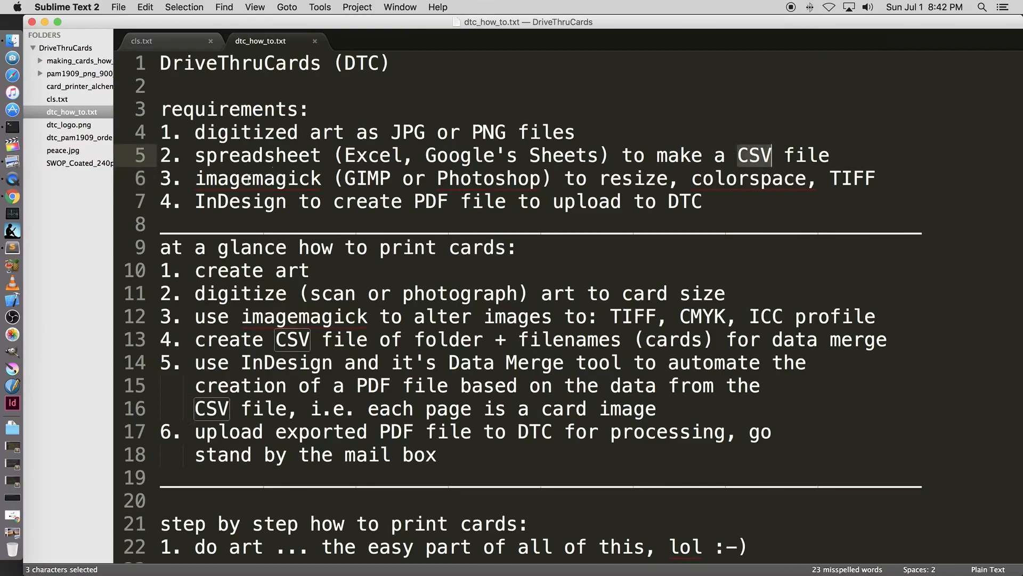
double_click(248, 179)
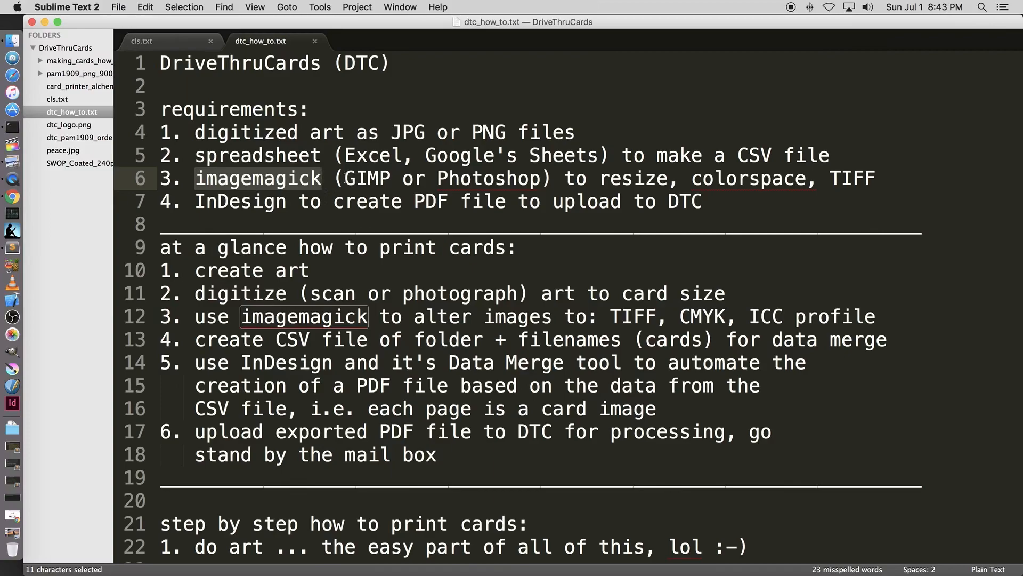
double_click(362, 179)
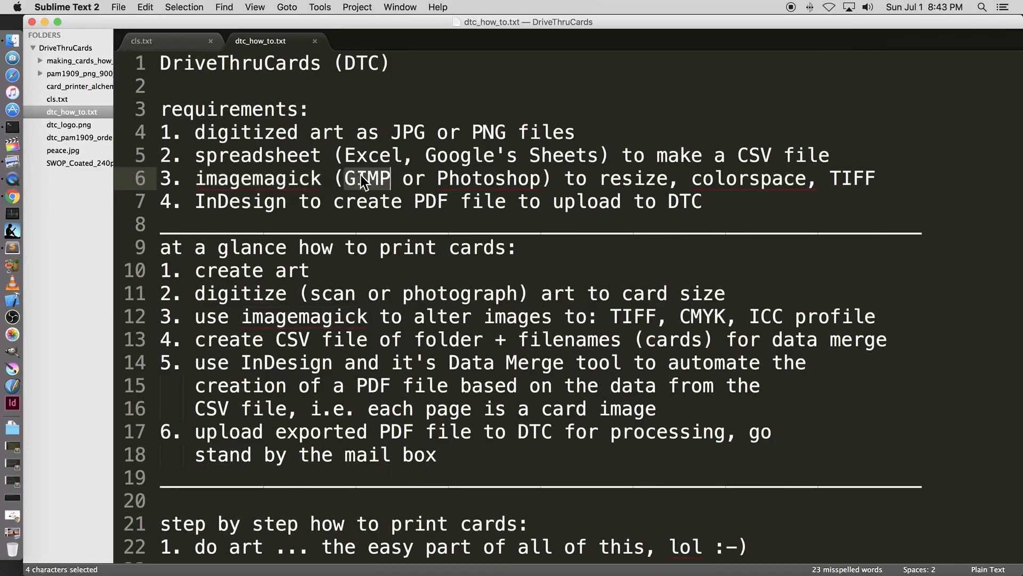
double_click(478, 179)
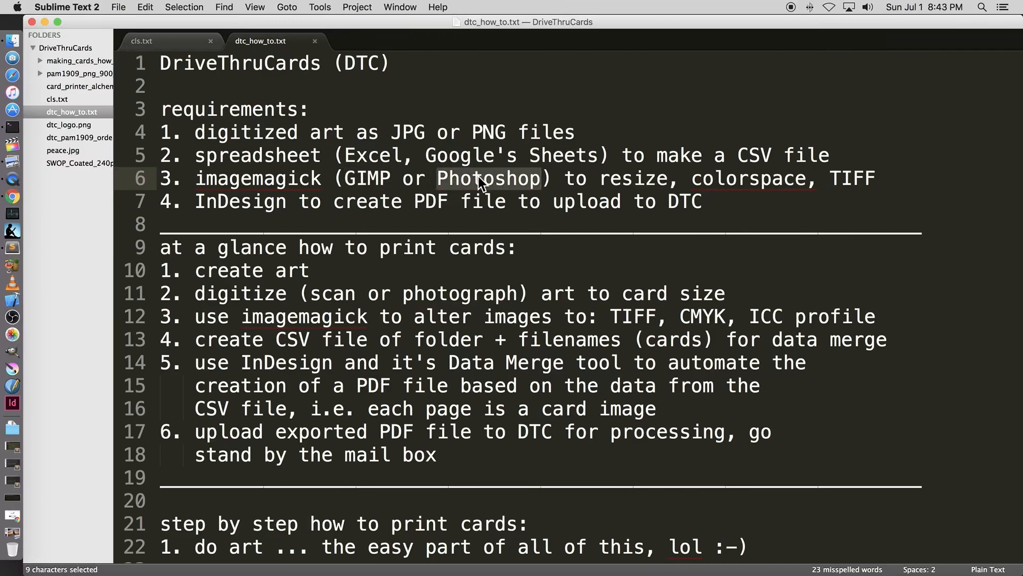
double_click(365, 176)
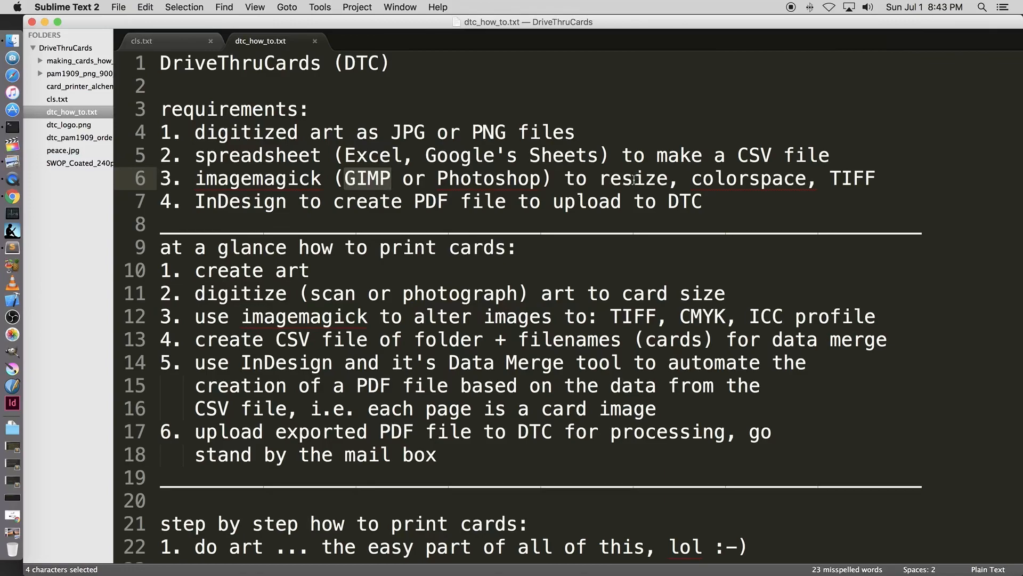
double_click(757, 181)
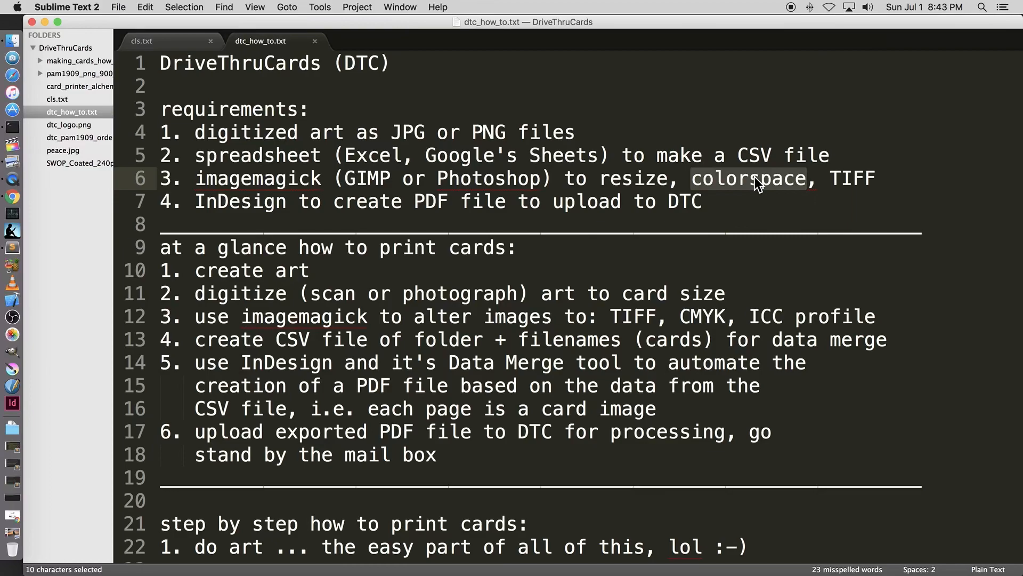
double_click(851, 178)
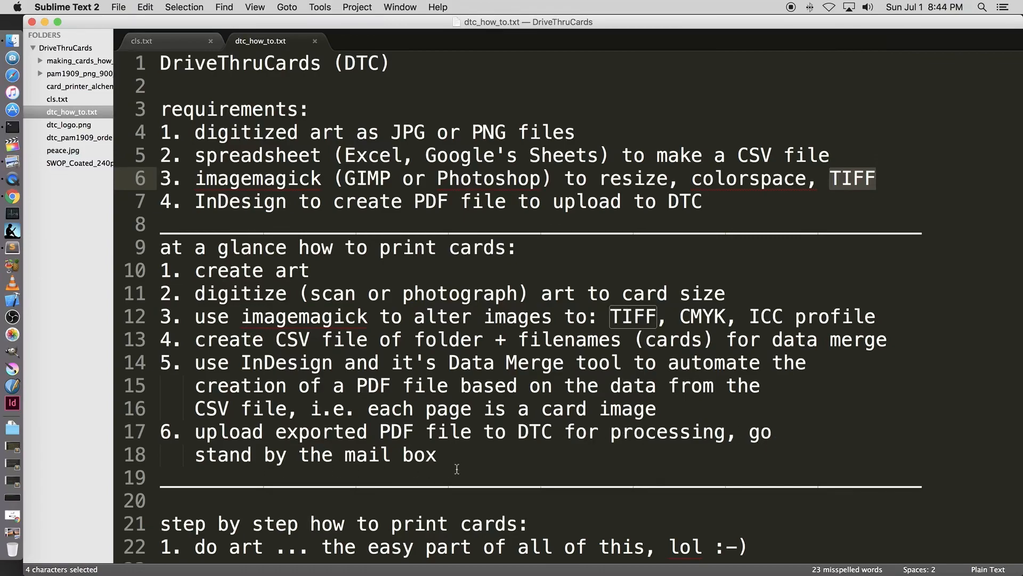
Minimize the dtc_how_to.txt window and bring the Documents folder window in Finder to the front
left_click(45, 22)
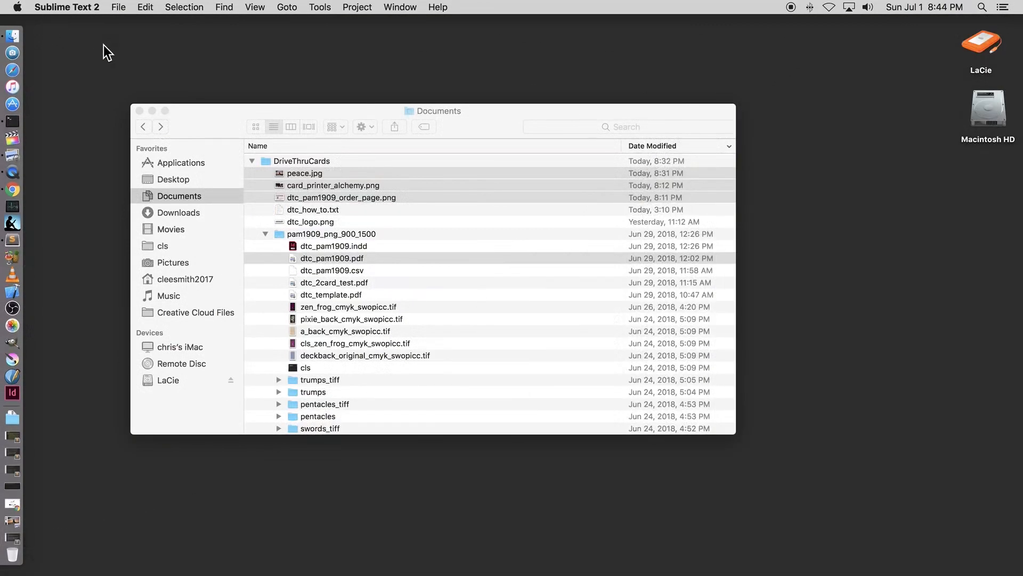
left_click(196, 117)
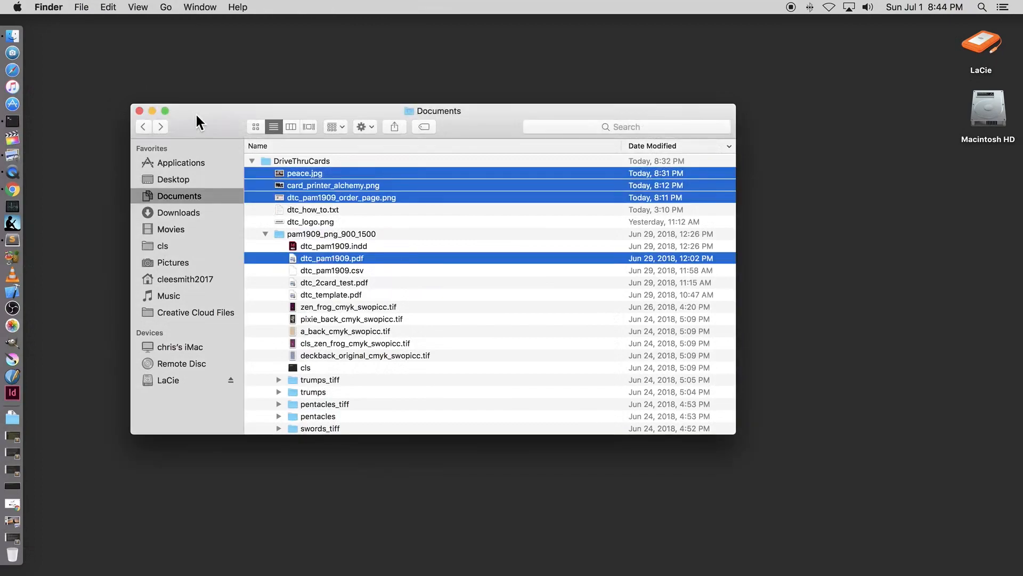
Select the DriveThruCards folder and look through the card files and suit folders inside pam1909_png_900_1500
left_click(268, 160)
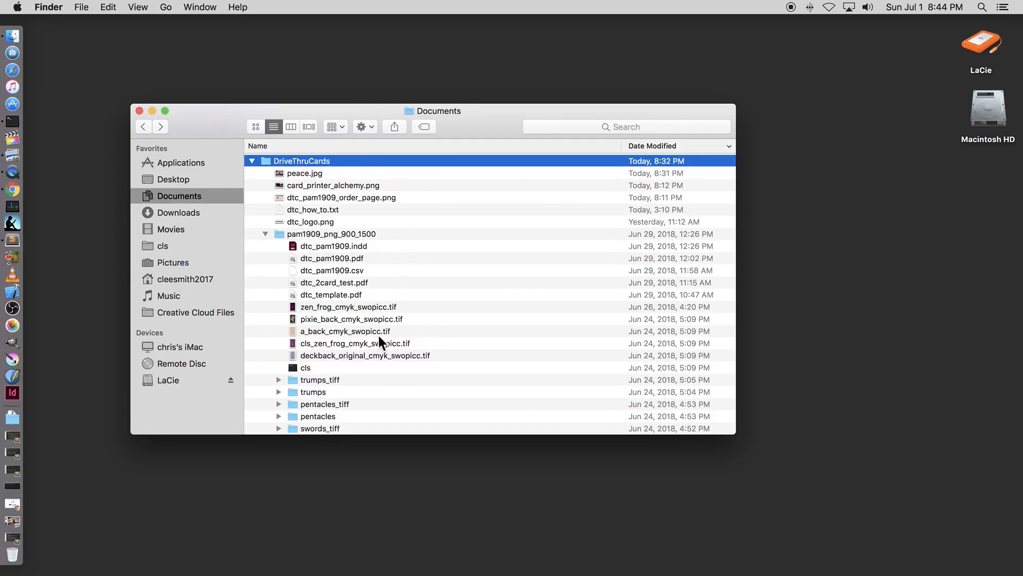
scroll(423, 252, "down", 5)
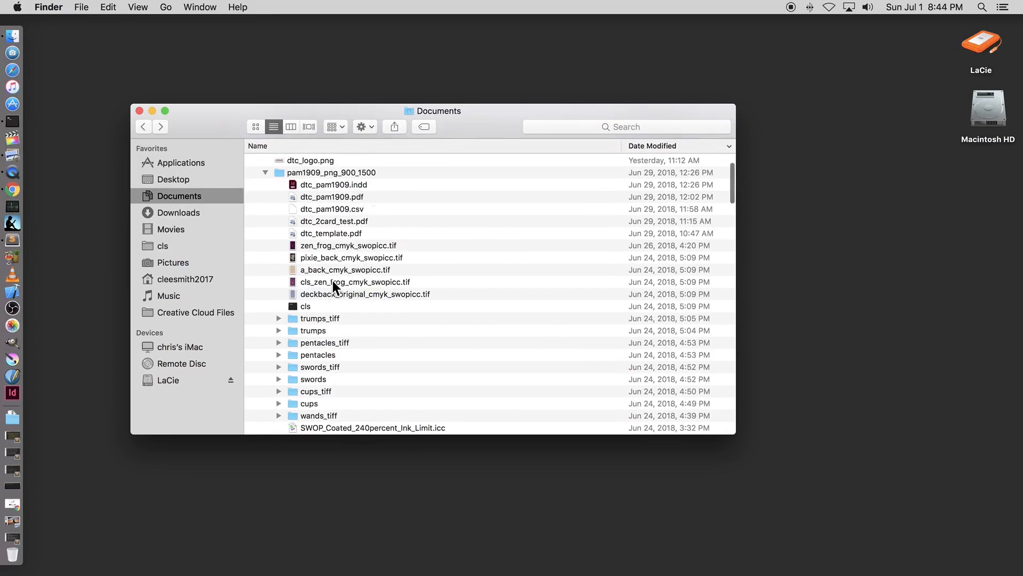
scroll(393, 292, "down", 6)
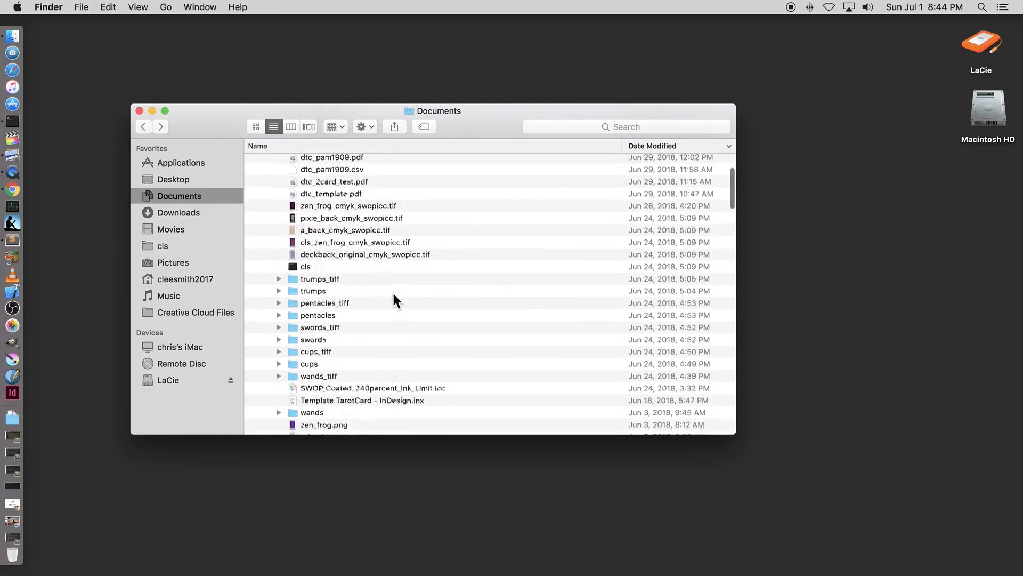
scroll(392, 291, "up", 8)
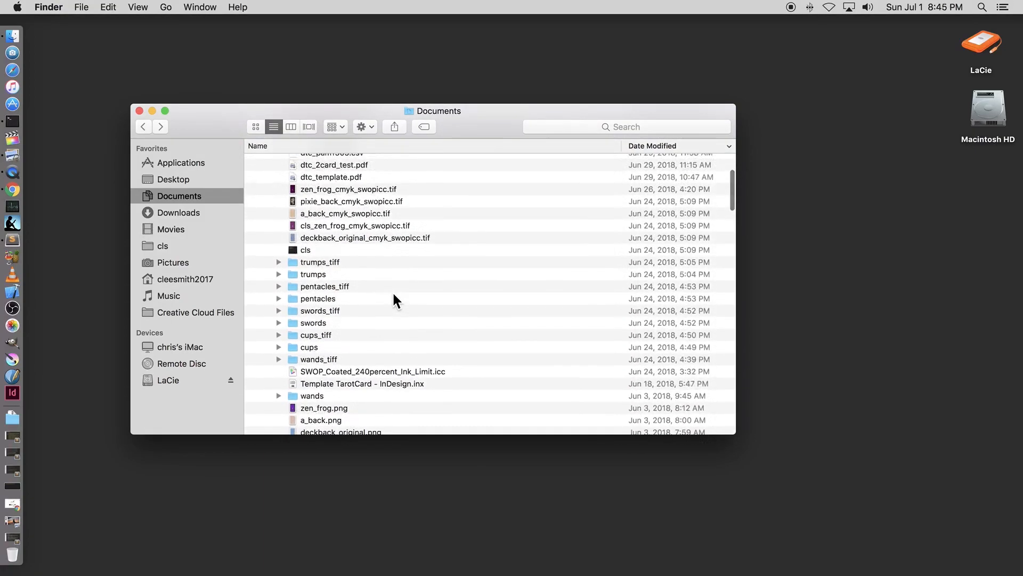
scroll(393, 293, "up", 2)
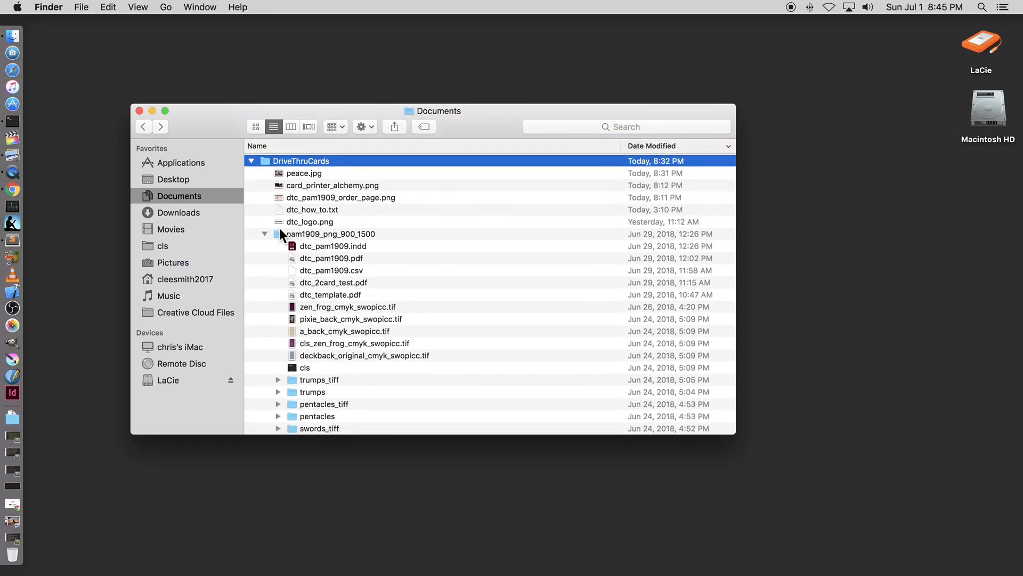
View the card back images zen_frog.png, a_back.png and deckback_original.png one after another, closing each after viewing
scroll(428, 277, "down", 10)
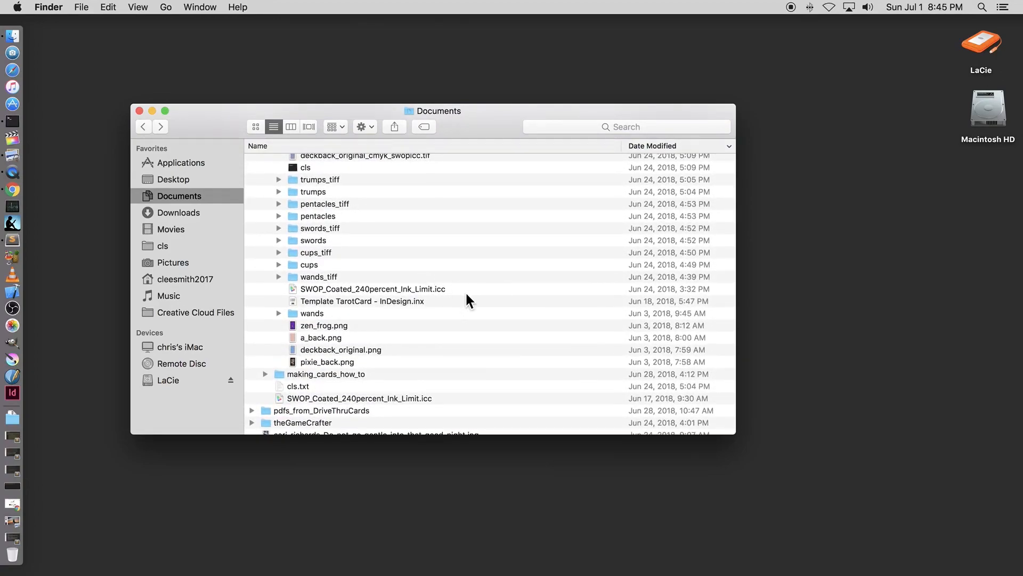
double_click(318, 325)
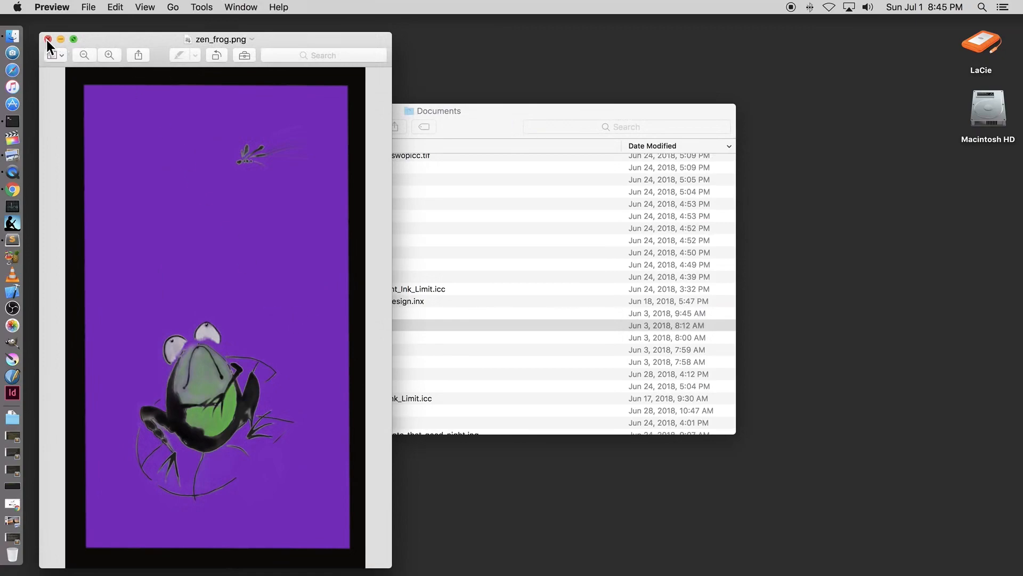
left_click(47, 39)
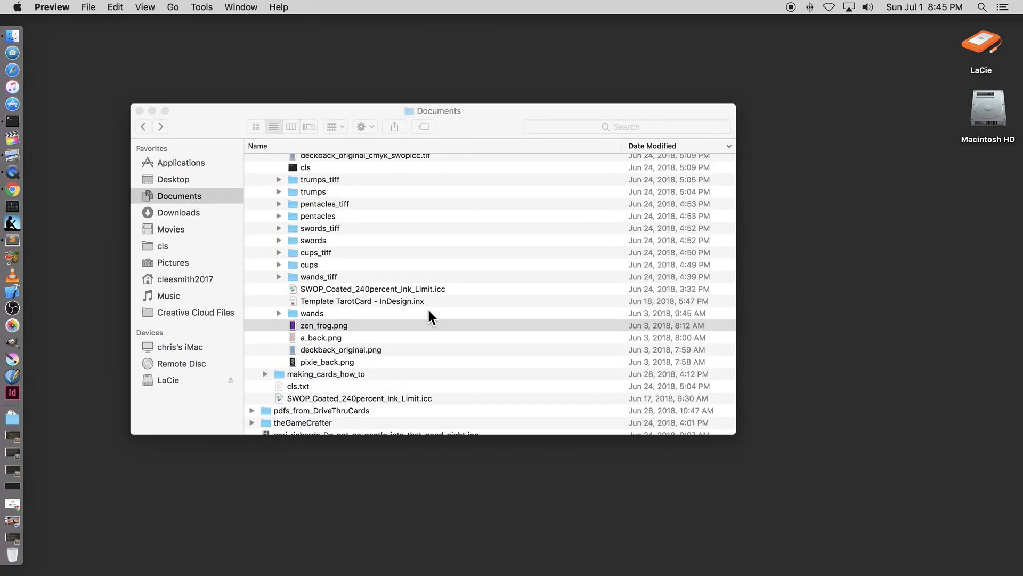
double_click(325, 336)
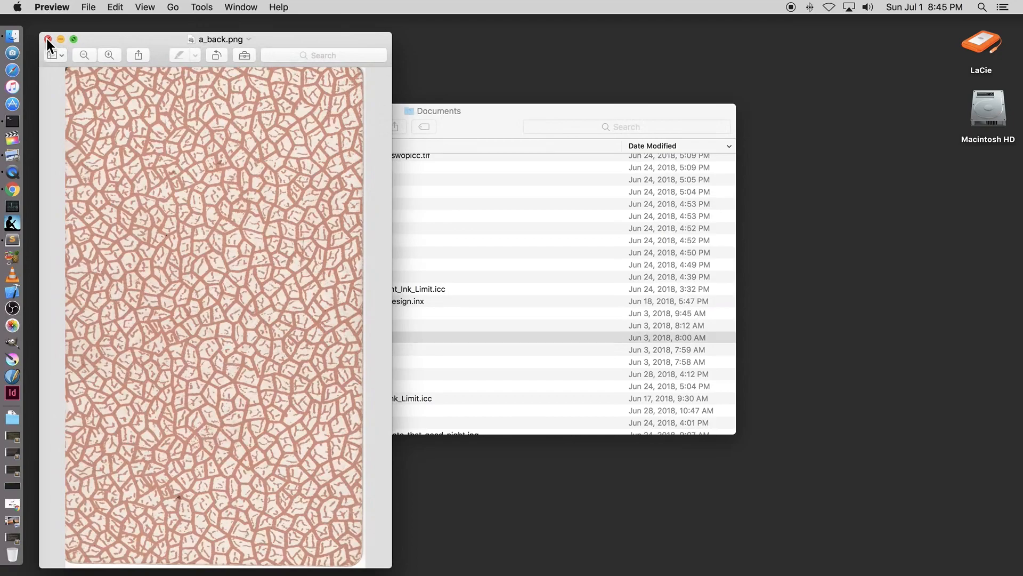
left_click(48, 39)
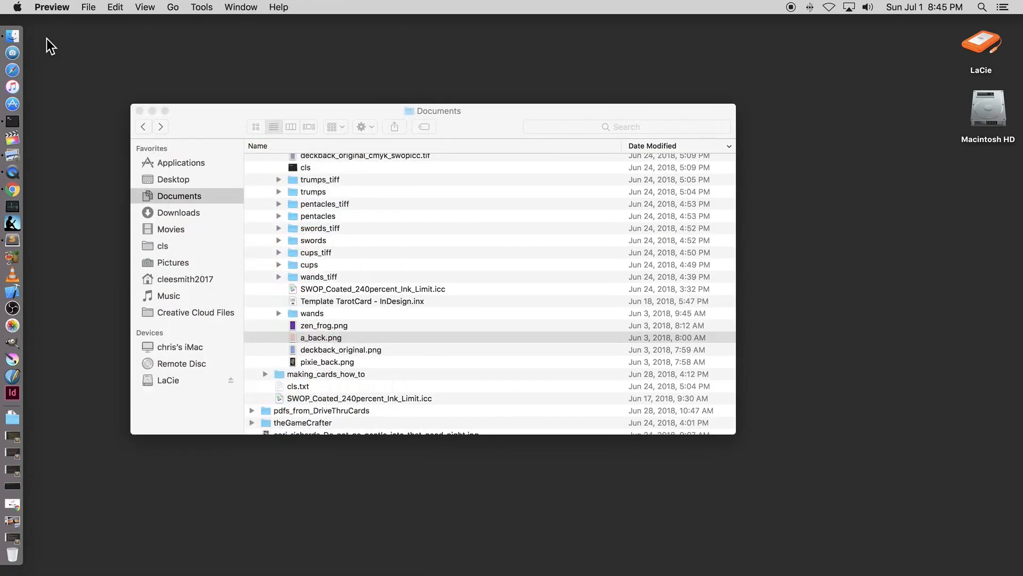
double_click(334, 350)
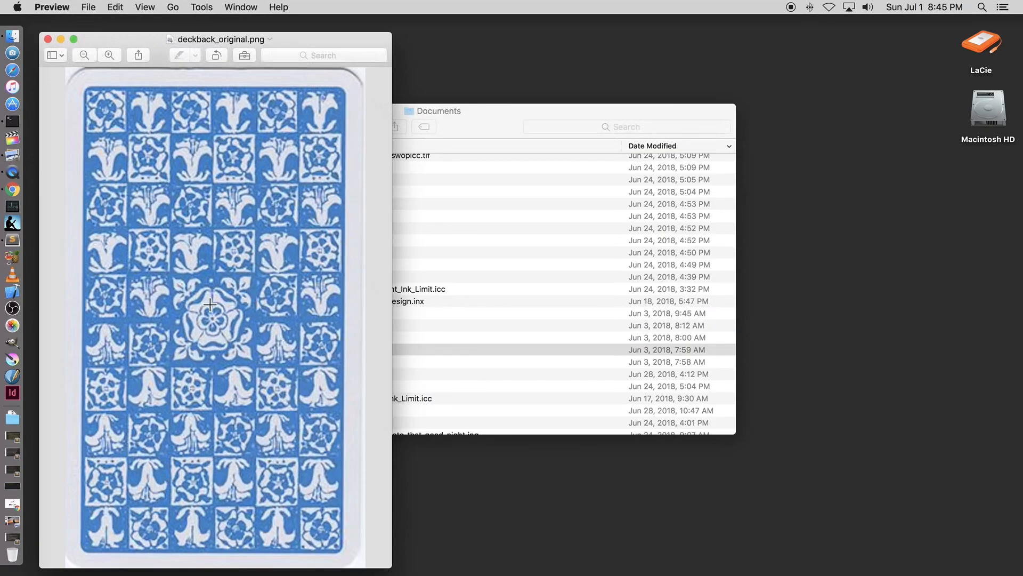
left_click(48, 39)
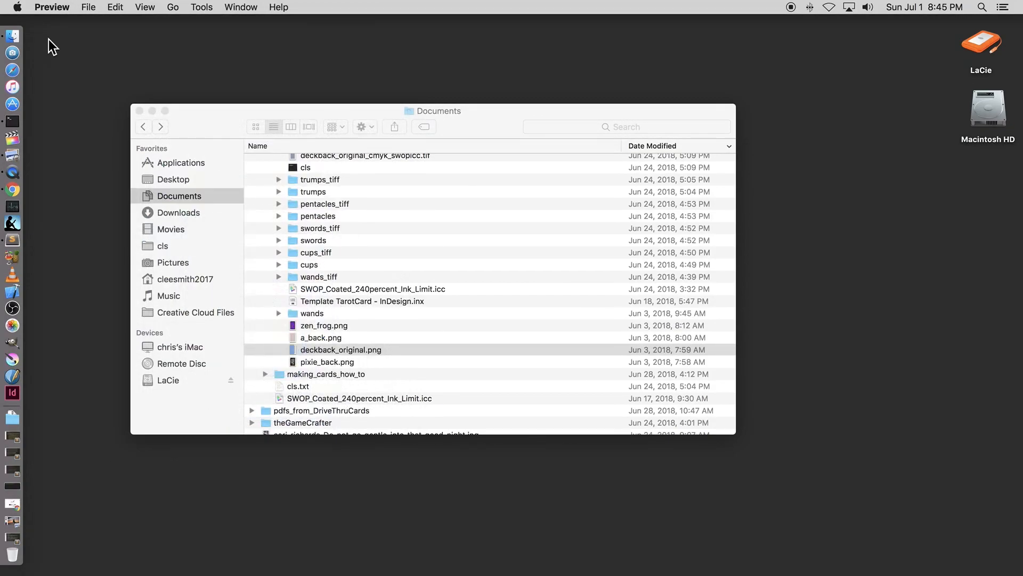
Return to the start of the Documents file list, check the requirements in dtc_how_to.txt in Sublime Text, and come back to Finder
left_click(221, 109)
scroll(409, 249, "up", 8)
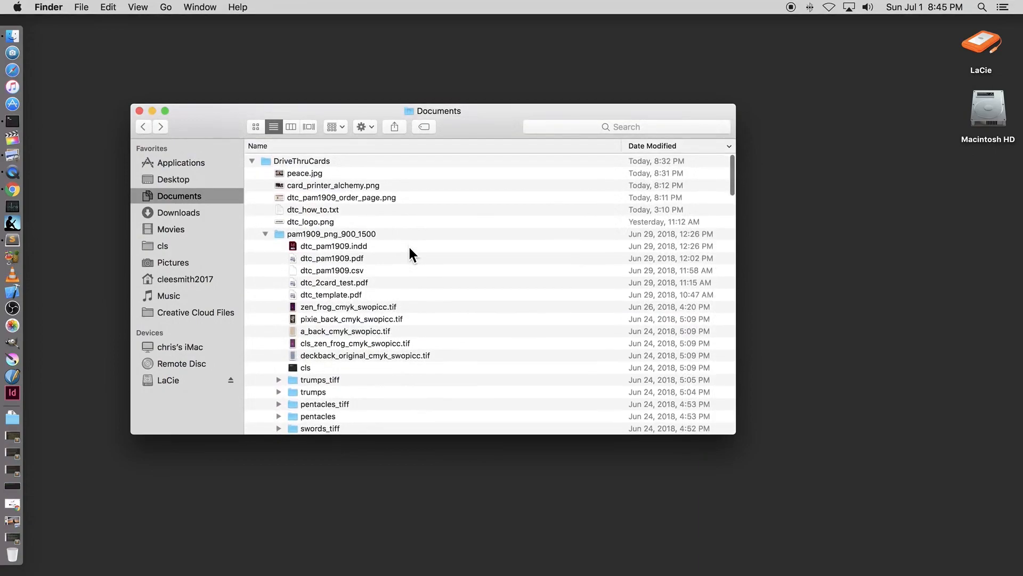
left_click(17, 537)
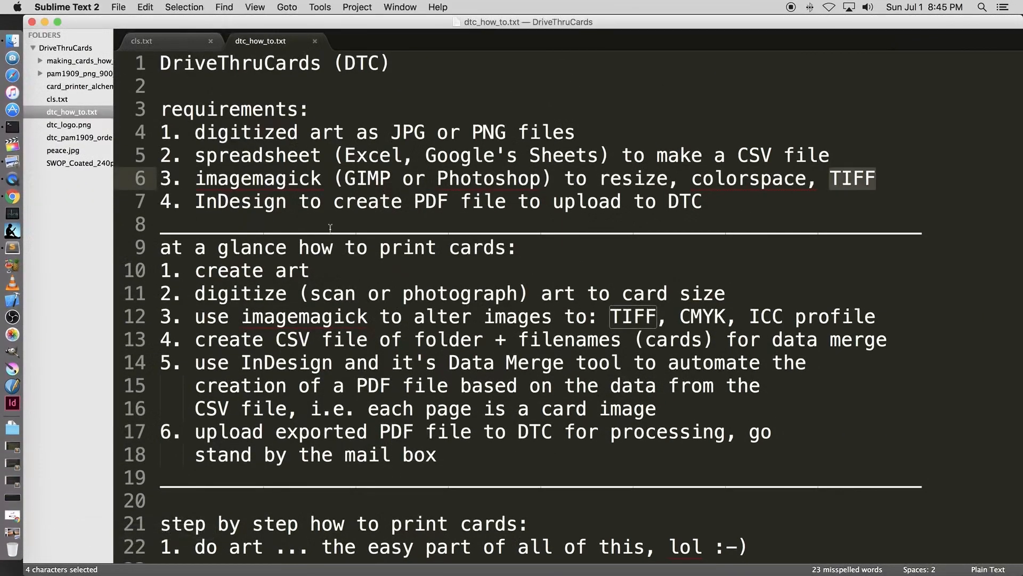
left_click(44, 20)
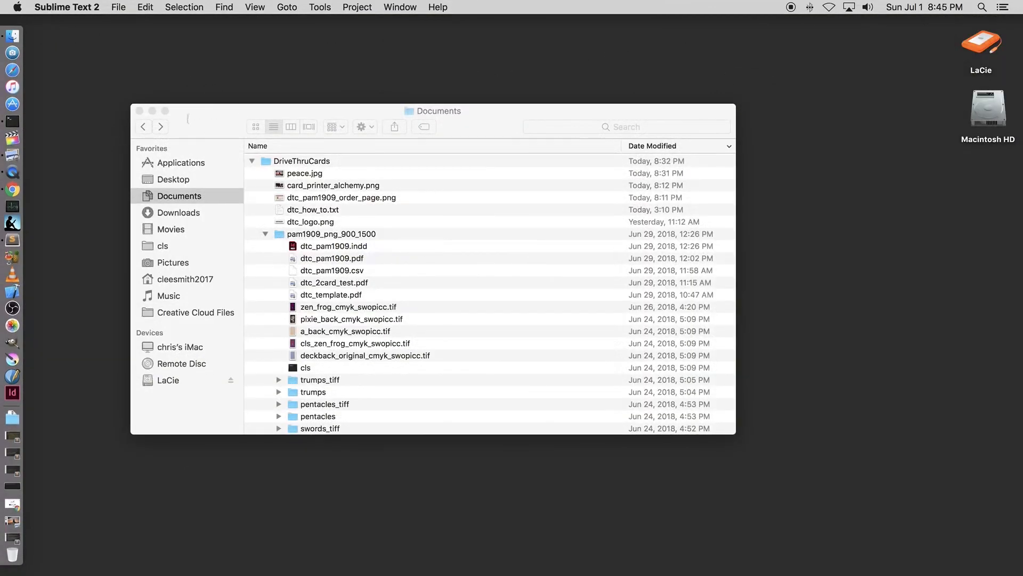
left_click(200, 110)
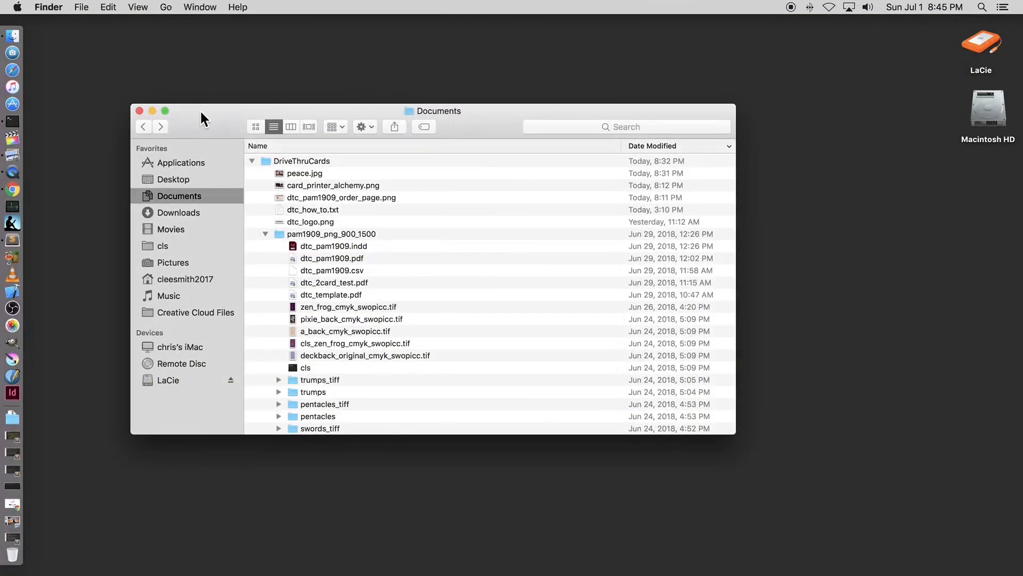
Minimize the Documents window, switch to Chrome, and review the Adobe InDesign CC free trial page and its FAQ
left_click(152, 111)
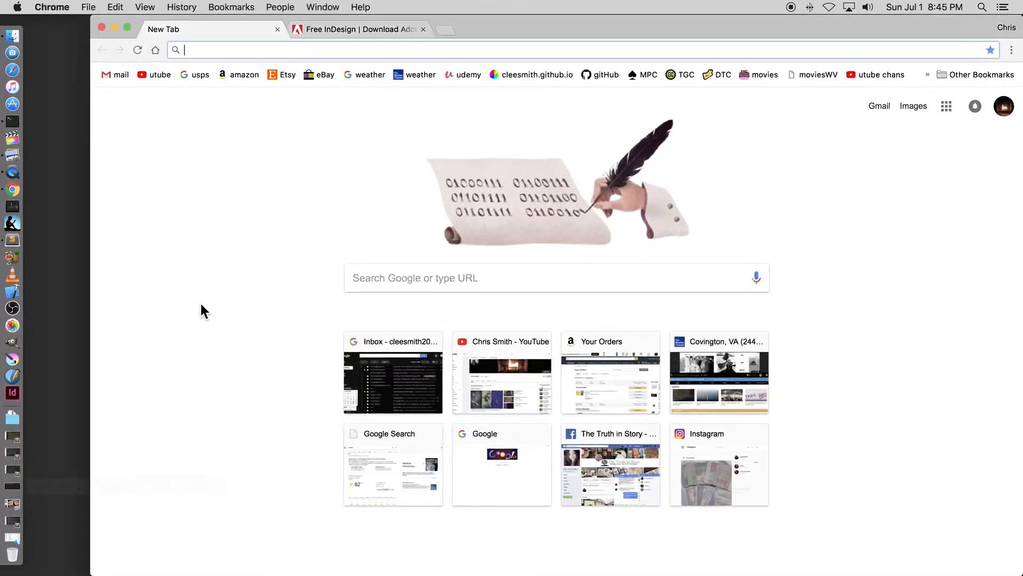
left_click(357, 29)
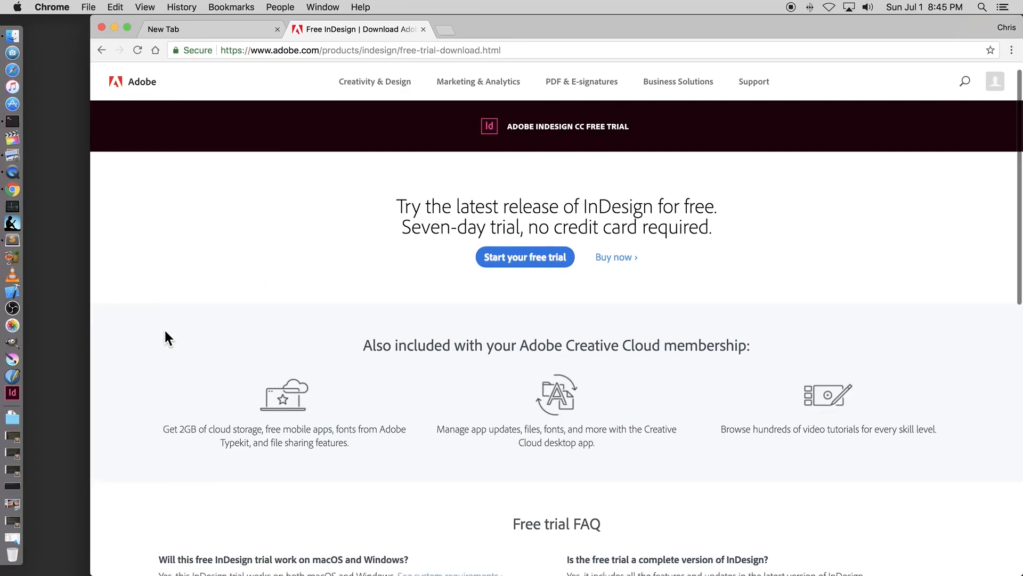
scroll(164, 329, "down", 5)
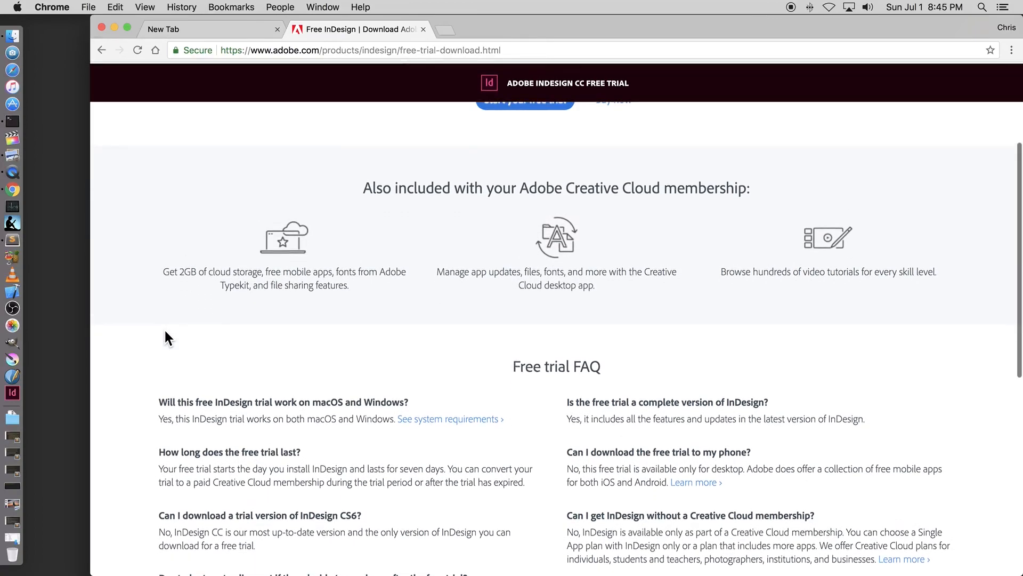
scroll(164, 332, "up", 5)
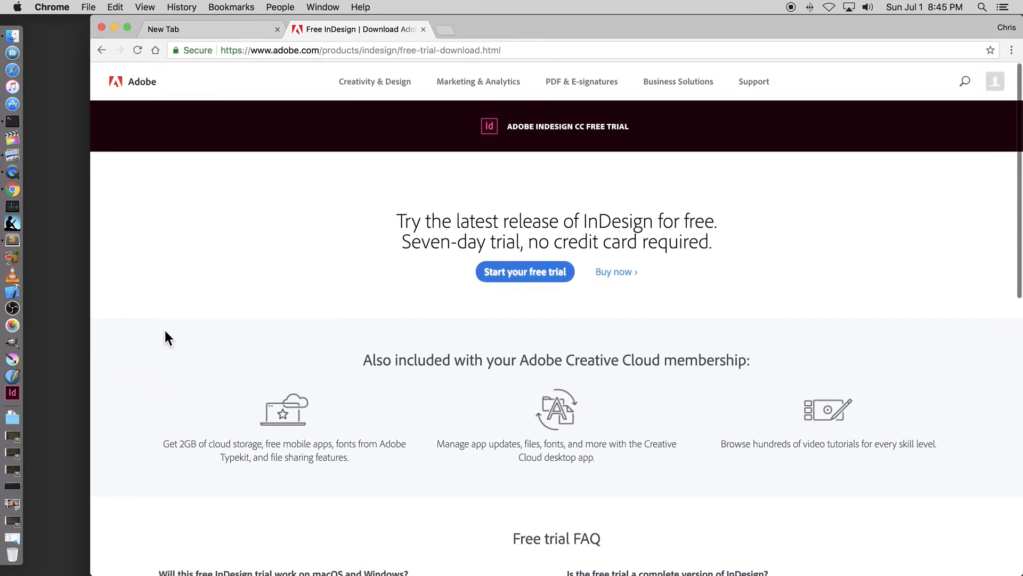
Go to Google Drive from the new tab page and open the dtc_pam1909 spreadsheet in the DriveThruCards folder
left_click(203, 31)
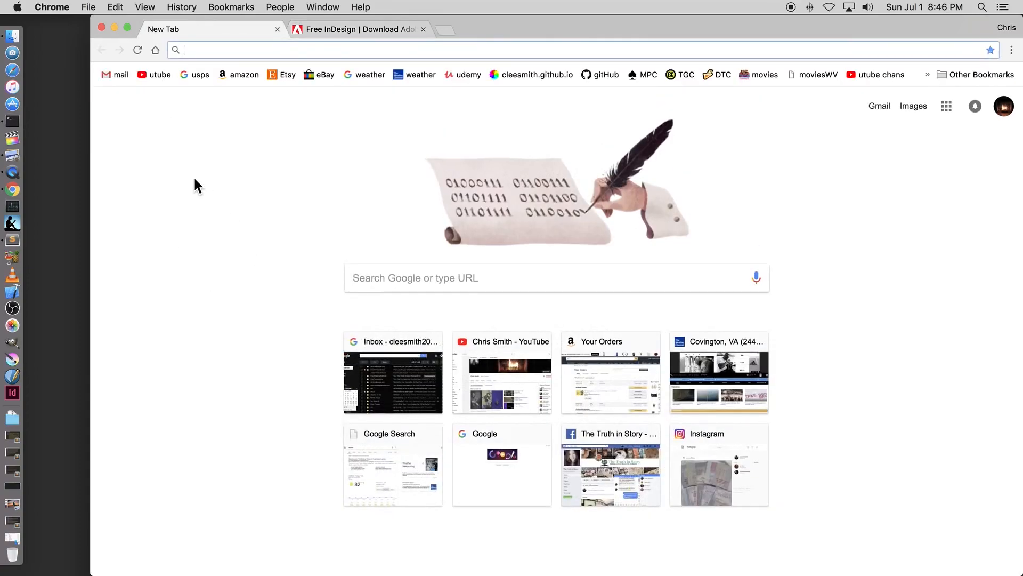
left_click(947, 108)
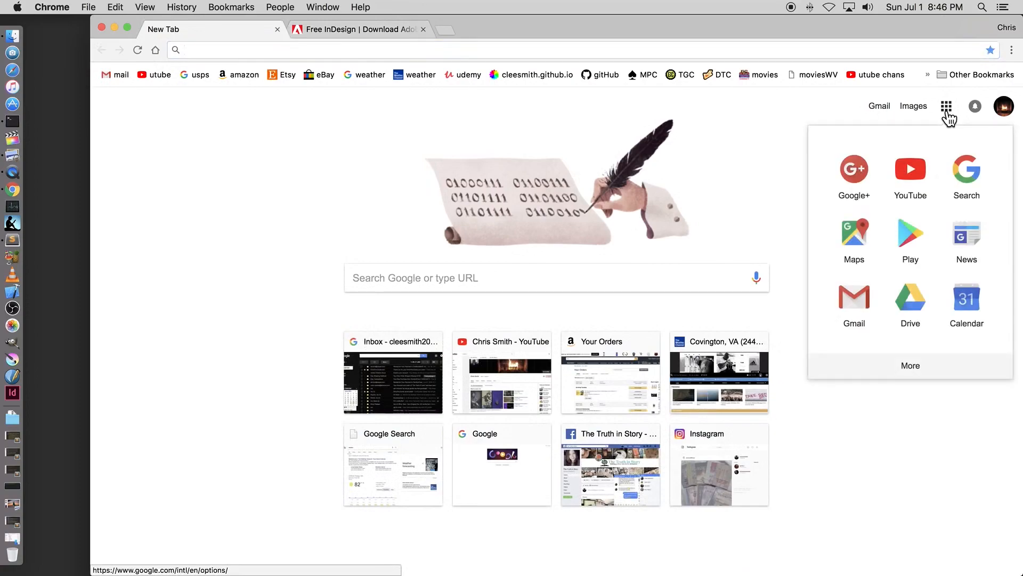
left_click(912, 316)
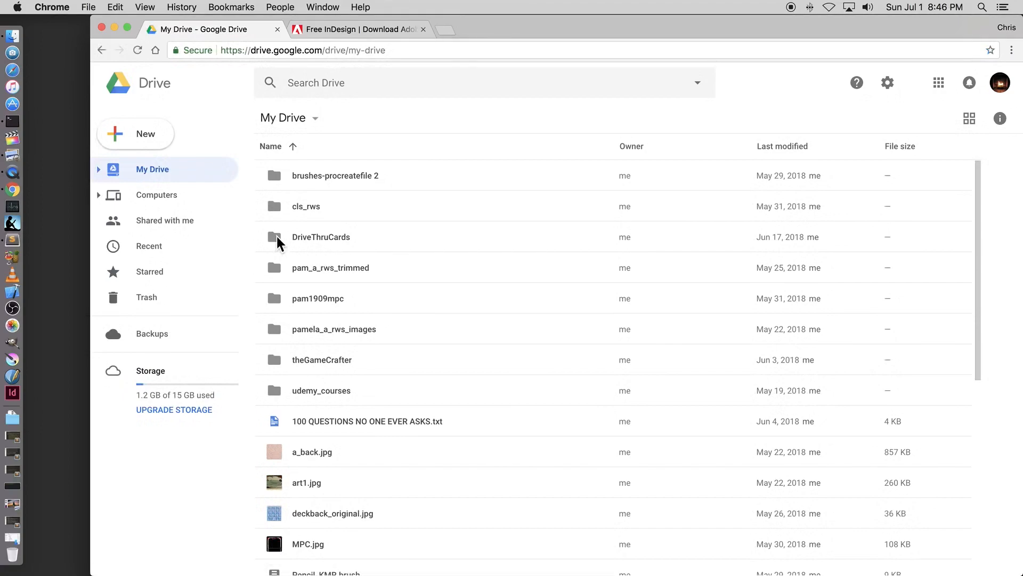
double_click(276, 236)
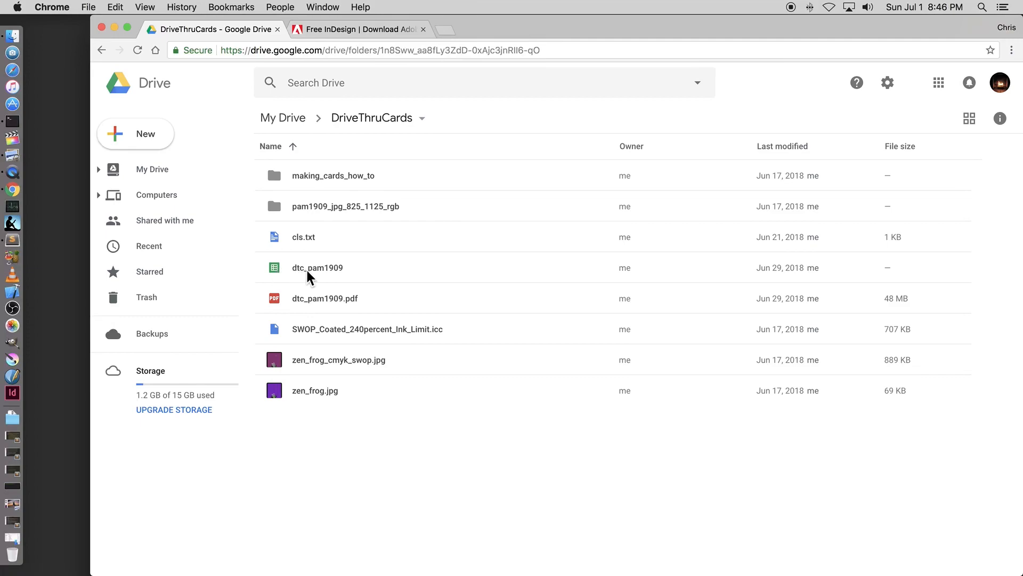
left_click(336, 274)
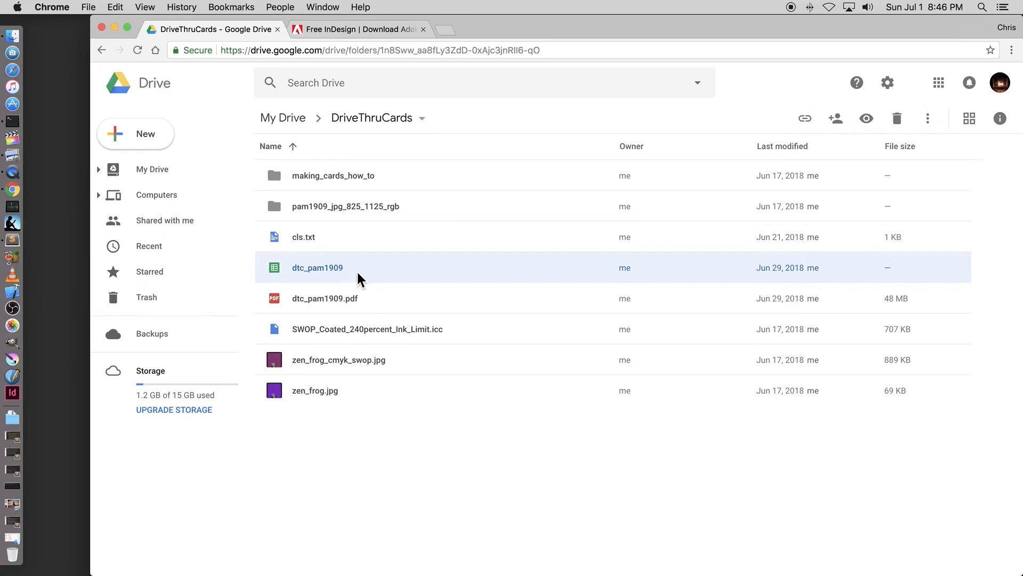
double_click(275, 270)
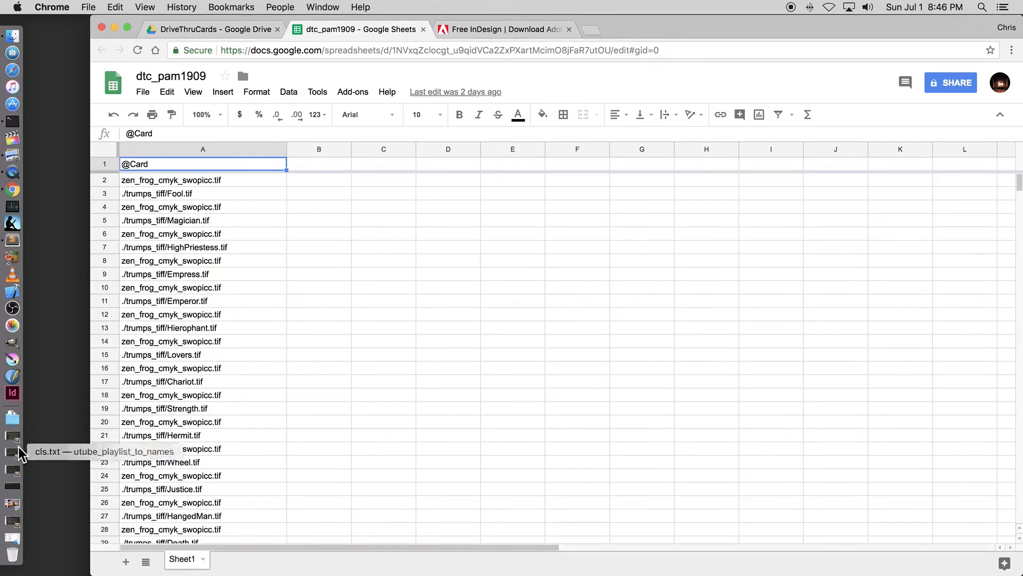
Restore the Finder window, open the pam1909_png_900_1500 folder, and look through the TIFF files in trumps_tiff before collapsing it
left_click(14, 547)
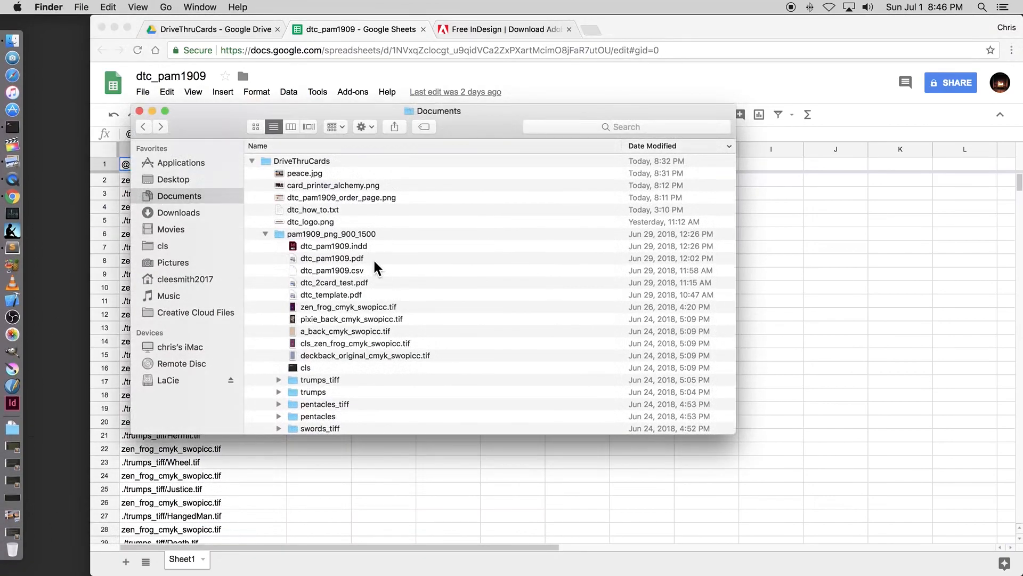
double_click(288, 235)
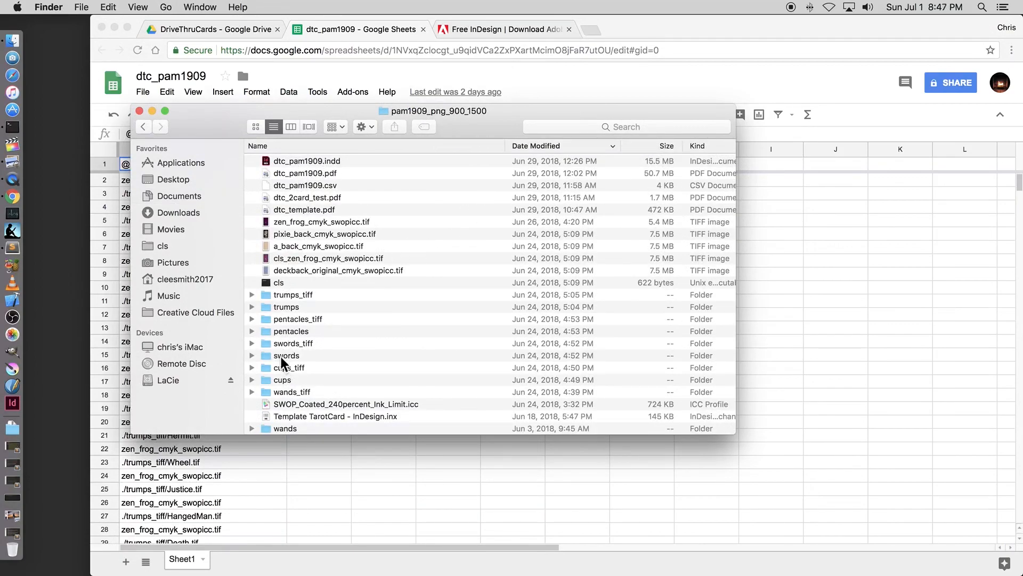
left_click(252, 295)
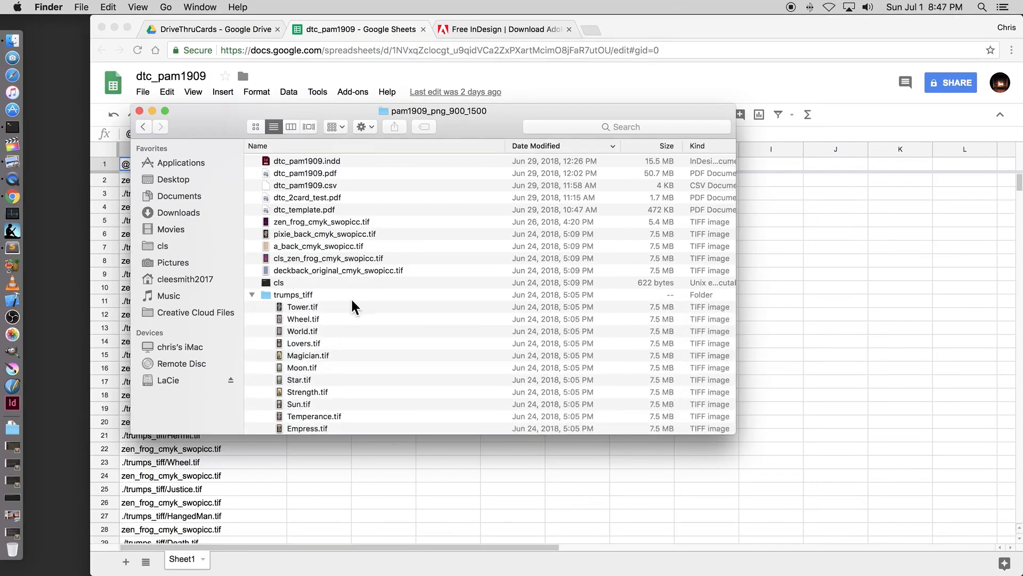
scroll(368, 349, "down", 3)
scroll(368, 352, "down", 2)
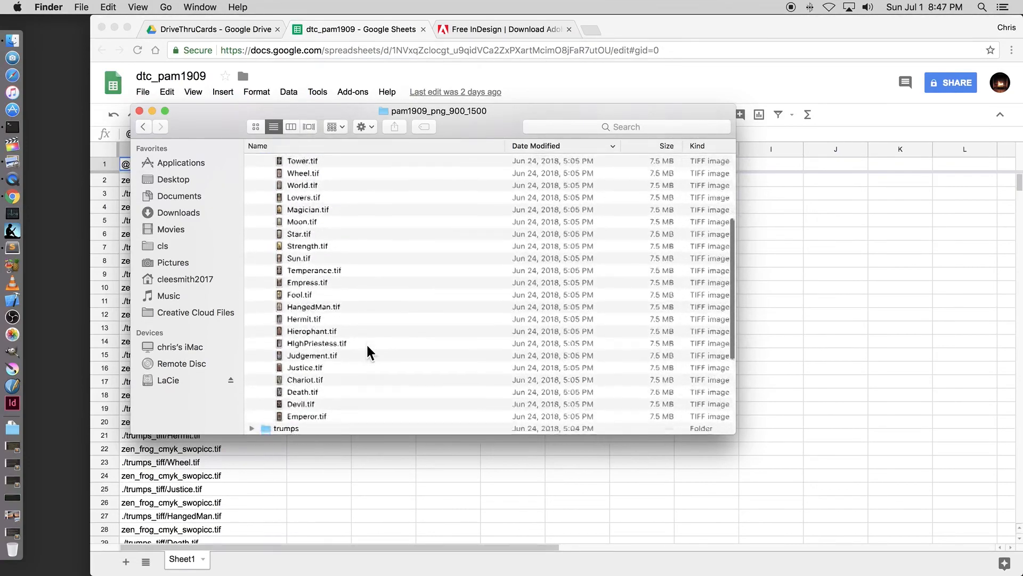
scroll(367, 352, "up", 3)
scroll(368, 351, "up", 2)
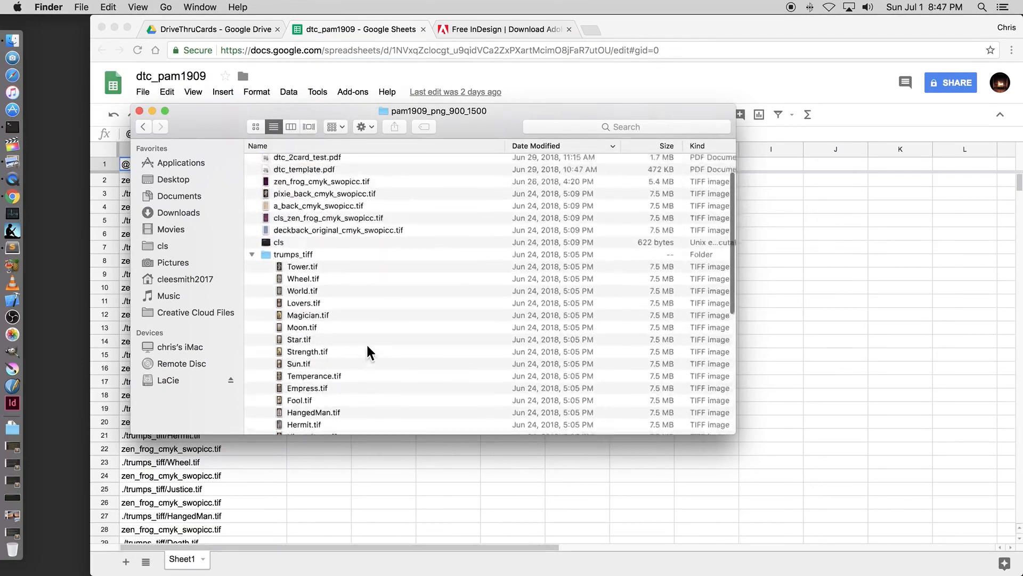
left_click(252, 259)
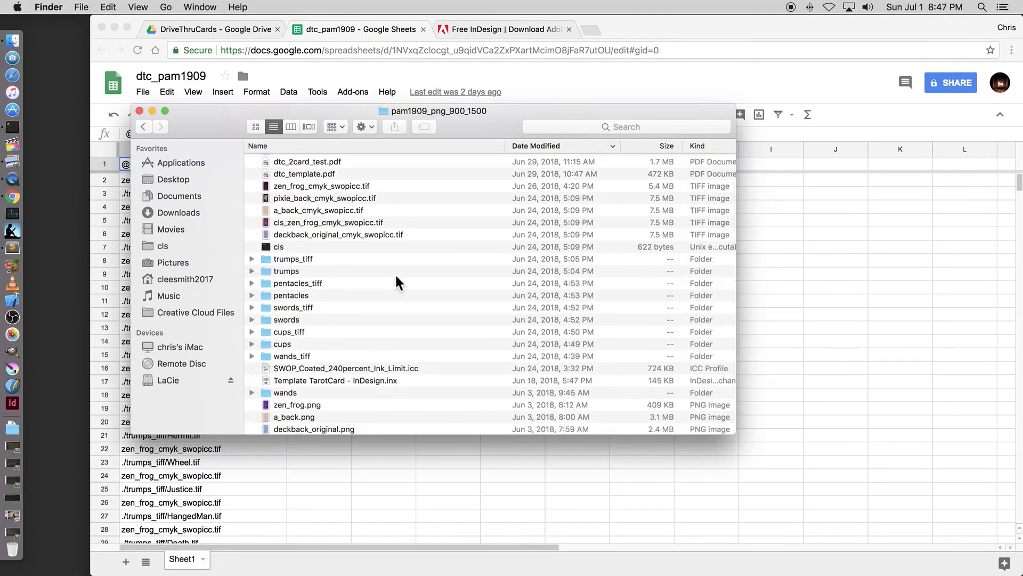
scroll(383, 272, "up", 2)
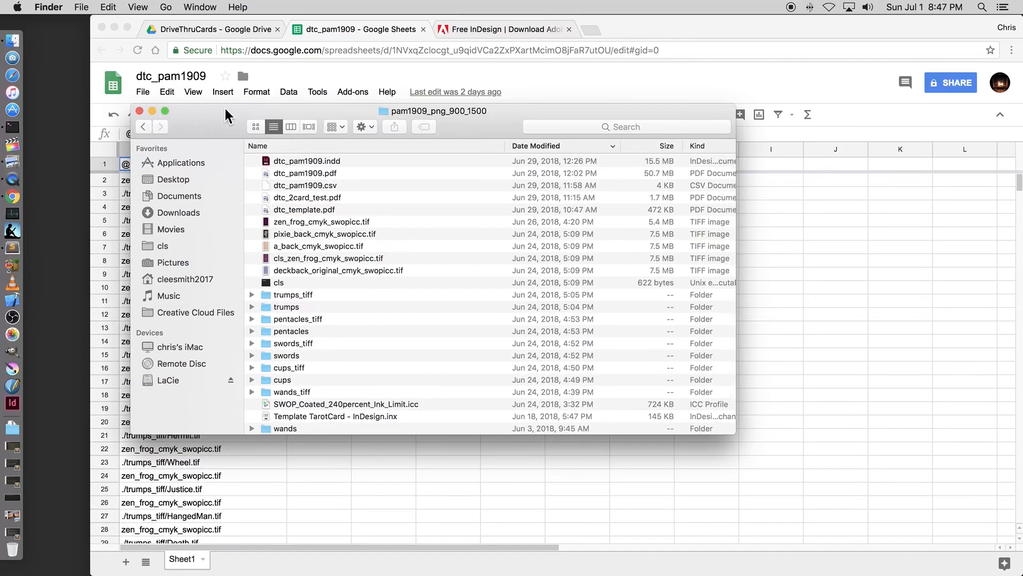
Move the Finder window off the spreadsheet's column A, expand trumps_tiff, and select Fool.tif to compare with its listed path
left_click_drag(226, 115, 349, 113)
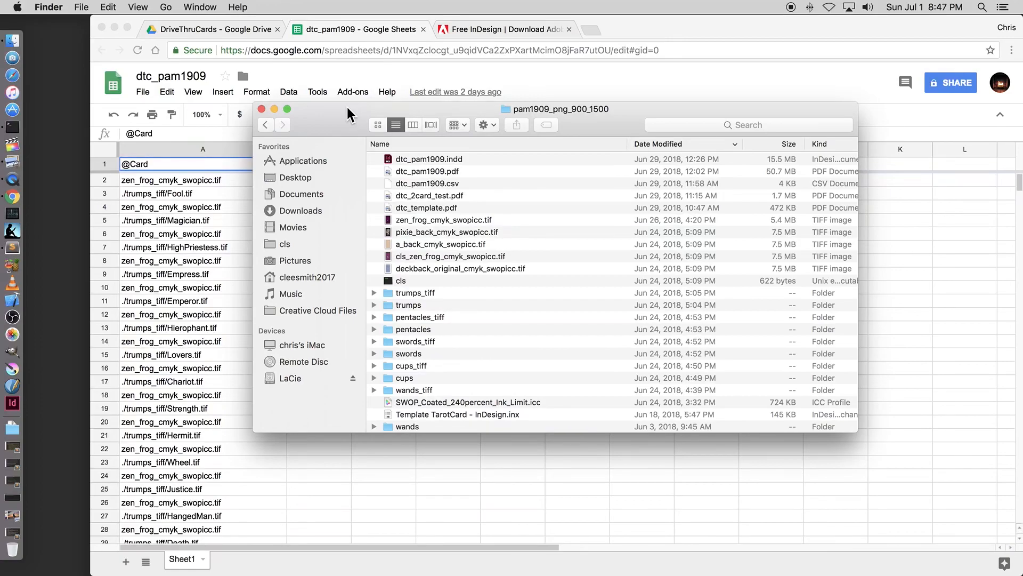
left_click(373, 292)
scroll(474, 330, "down", 3)
left_click(421, 343)
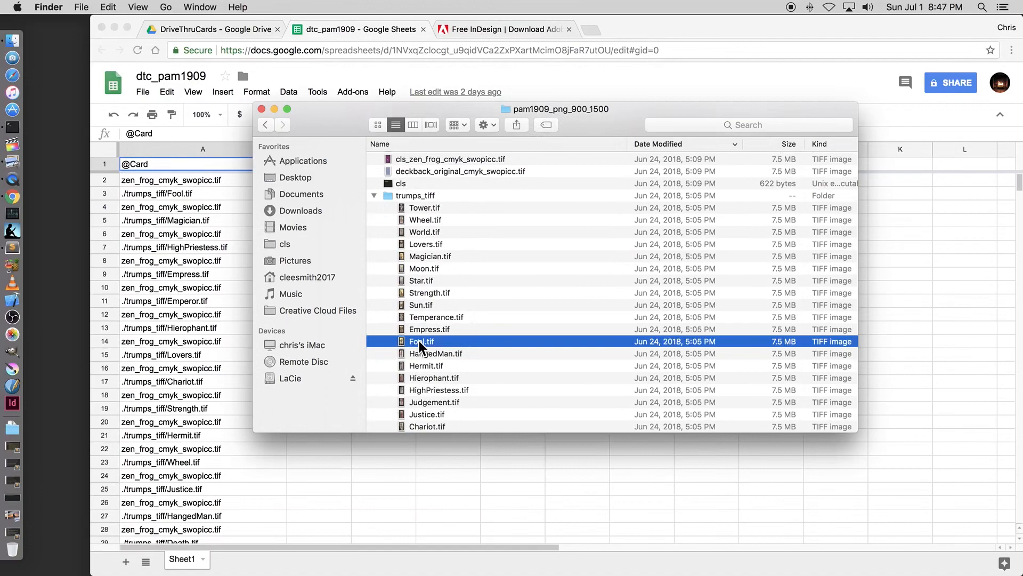
Collapse trumps_tiff and point out zen_frog_cmyk_swopicc.tif and SWOP_Coated_240percent_Ink_Limit.icc in the pam1909_png_900_1500 folder
left_click(374, 196)
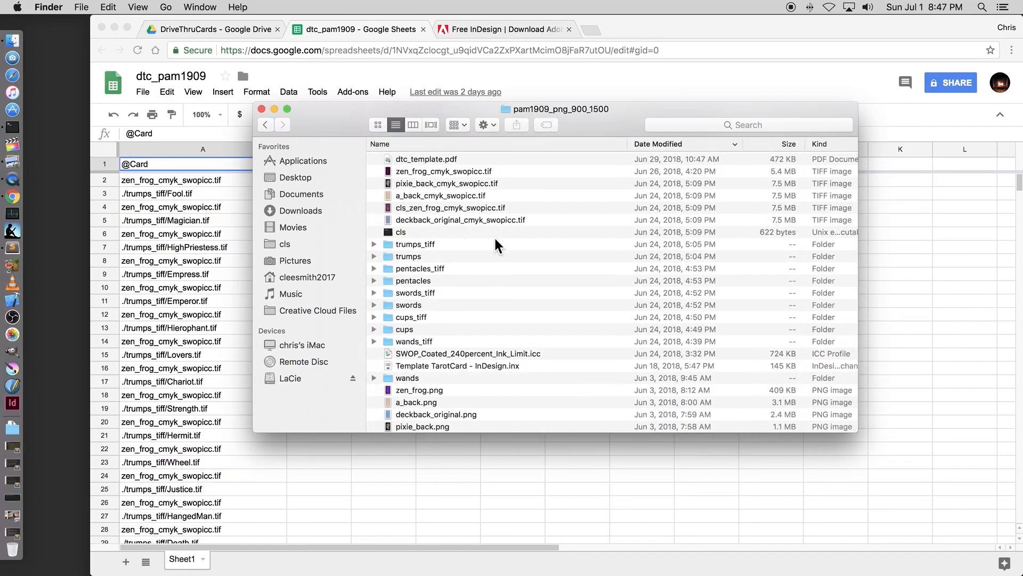
scroll(497, 243, "up", 2)
scroll(496, 244, "up", 2)
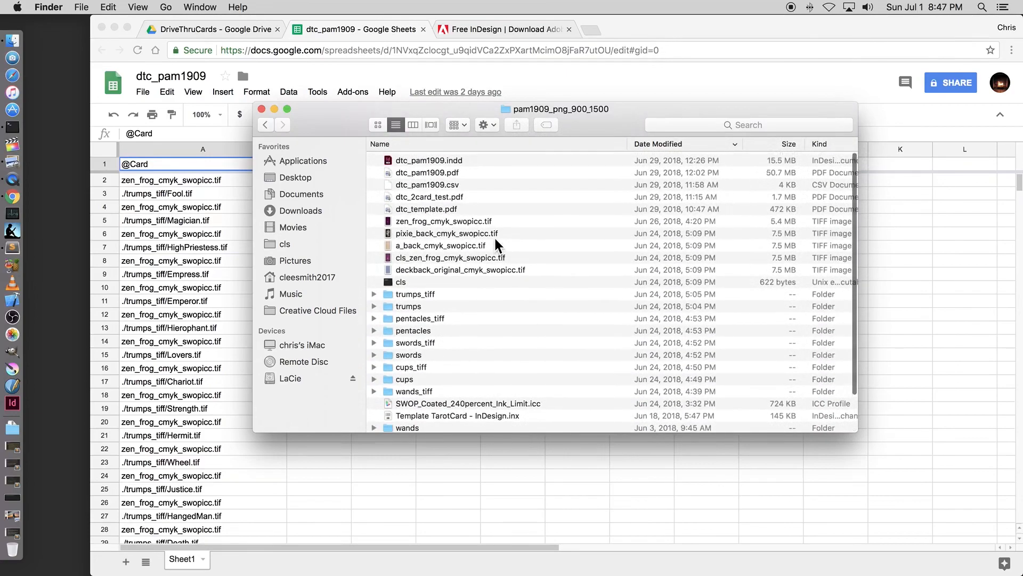
left_click(436, 222)
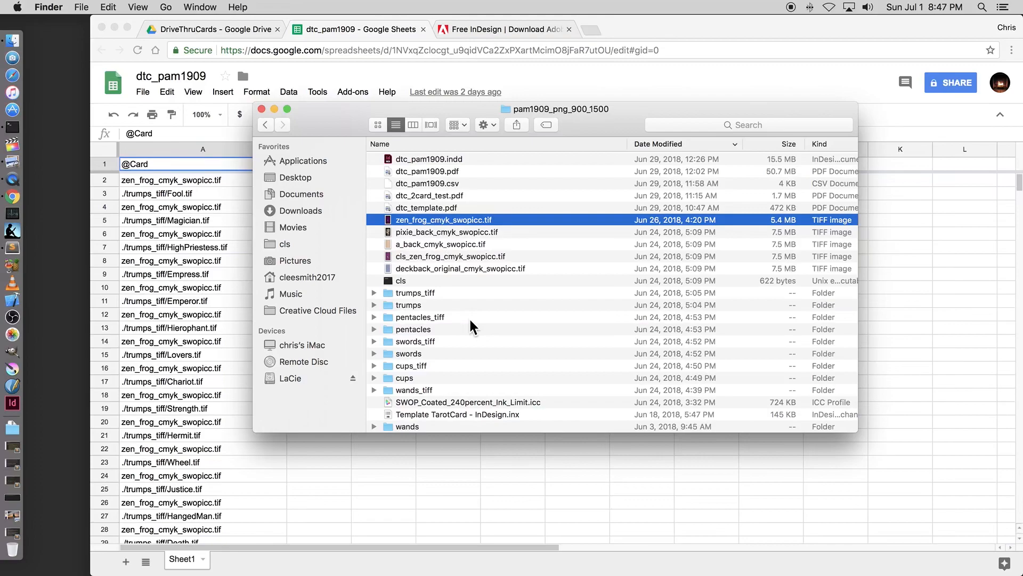
scroll(472, 328, "down", 4)
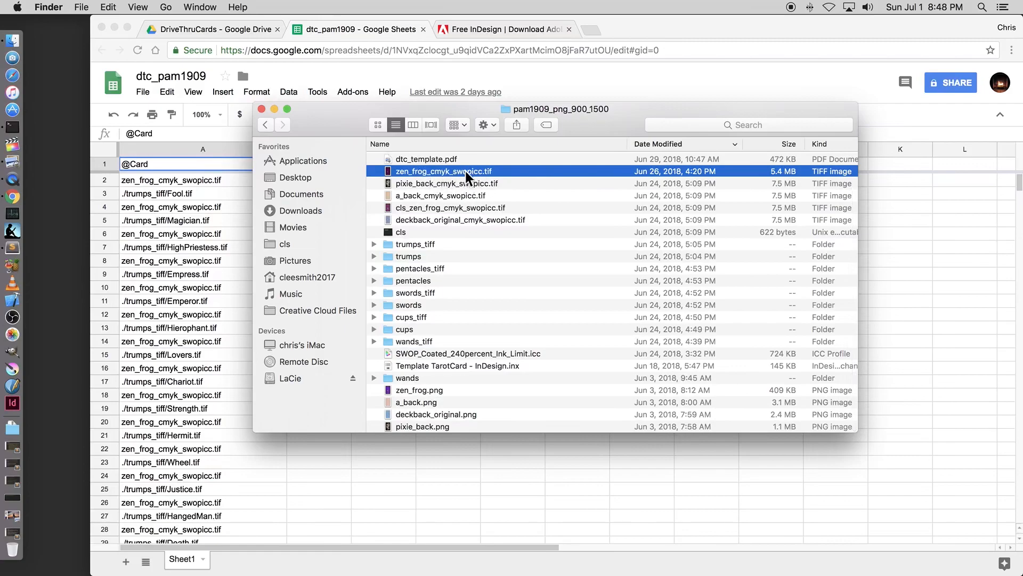
left_click(444, 354)
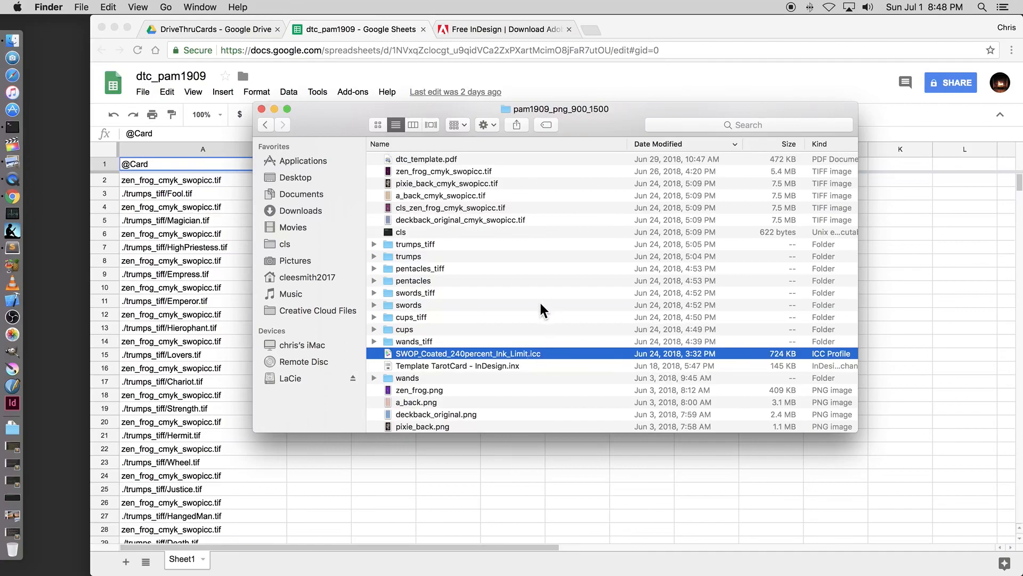
scroll(543, 310, "up", 3)
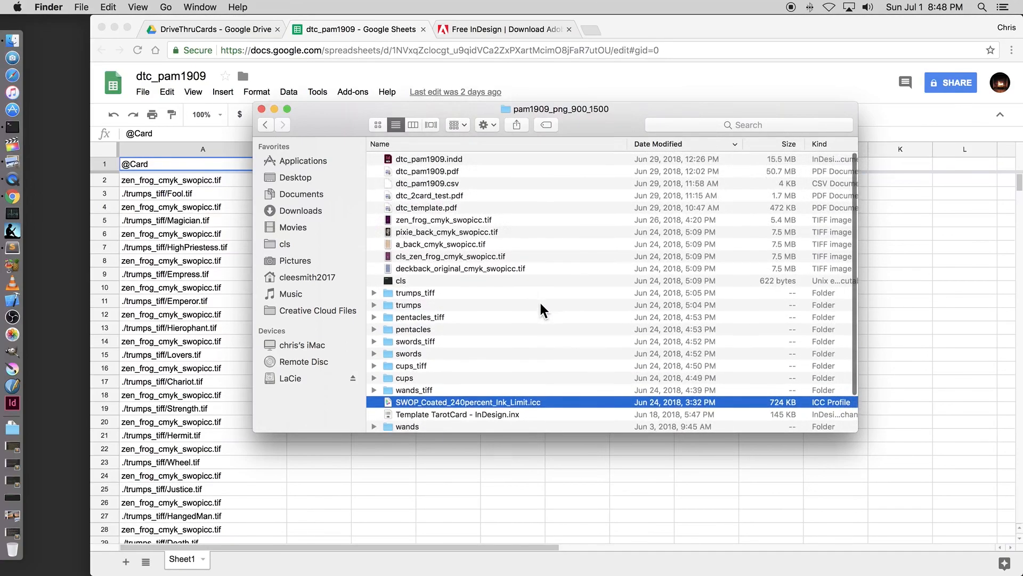
Minimize the Finder window and look through the spreadsheet's column A image paths down to the last entry and back to the header
left_click(274, 109)
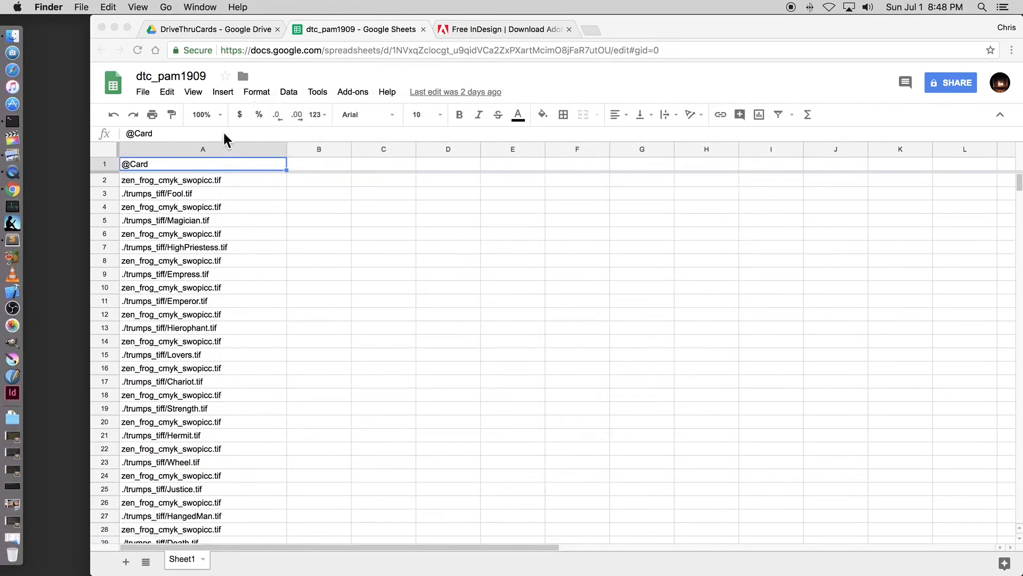
scroll(234, 361, "down", 20)
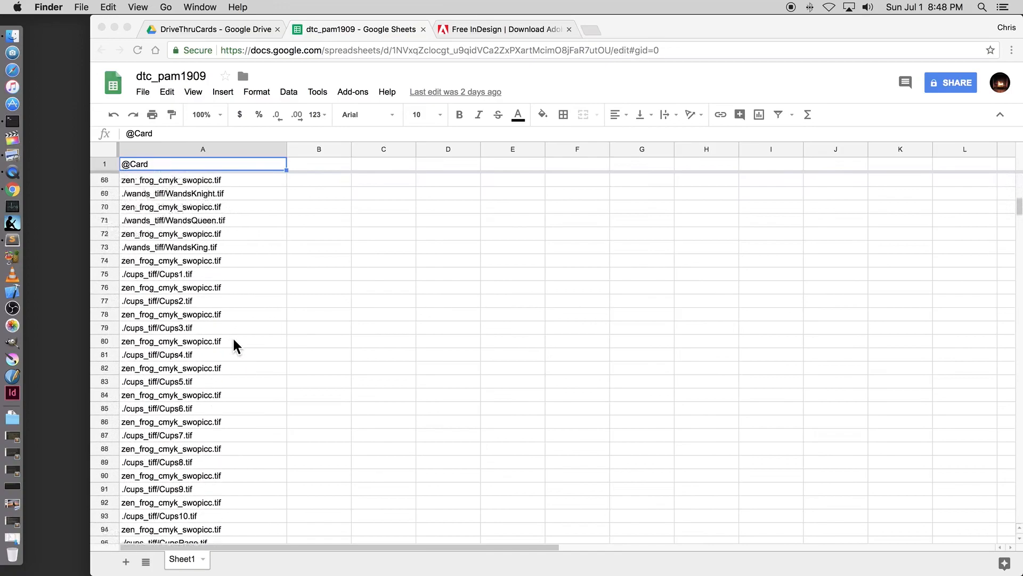
scroll(234, 346, "down", 4)
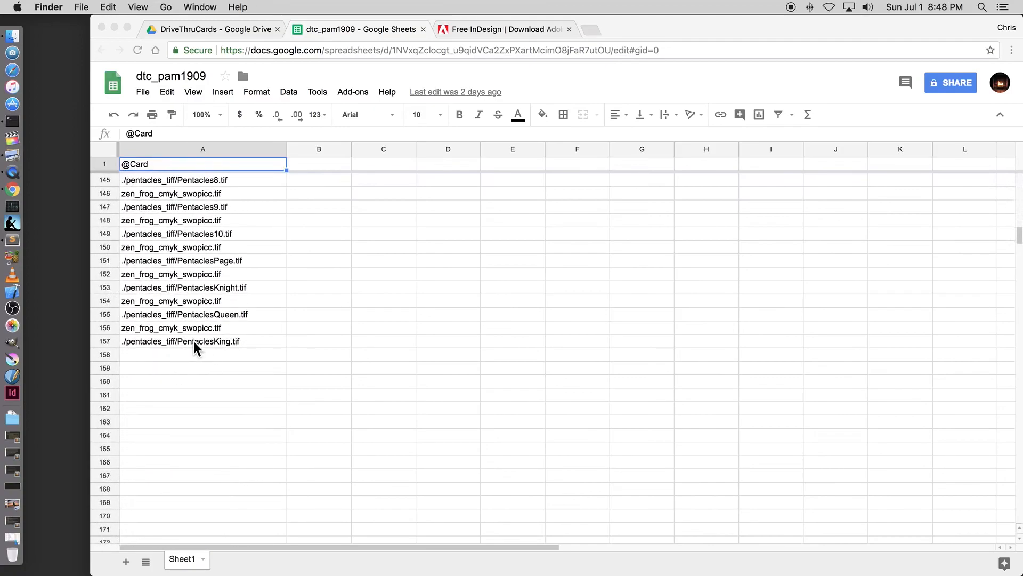
scroll(274, 294, "up", 20)
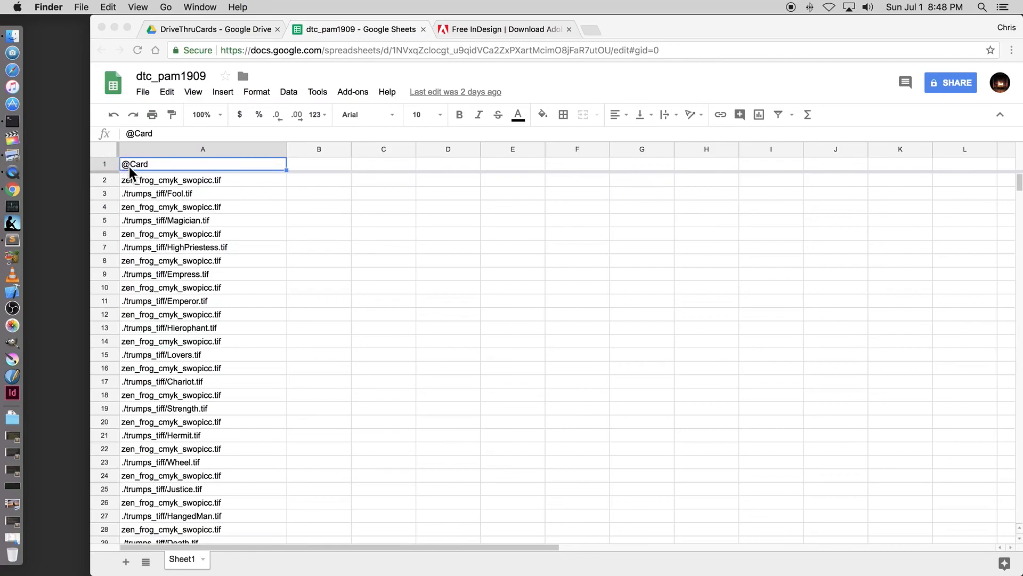
Open header cell A1 for editing and highlight the word Card after the @ sign
left_click(157, 169)
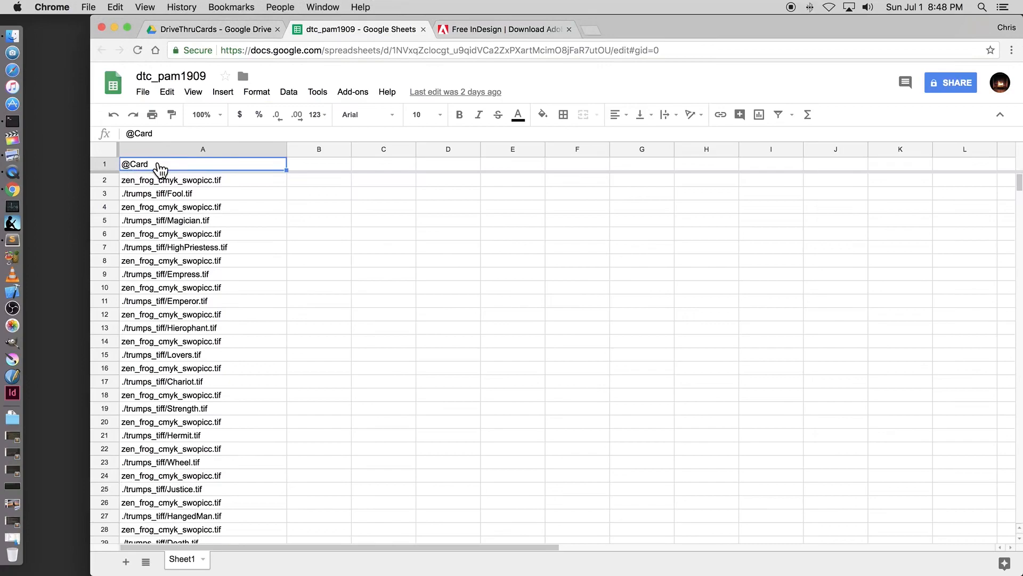
double_click(158, 164)
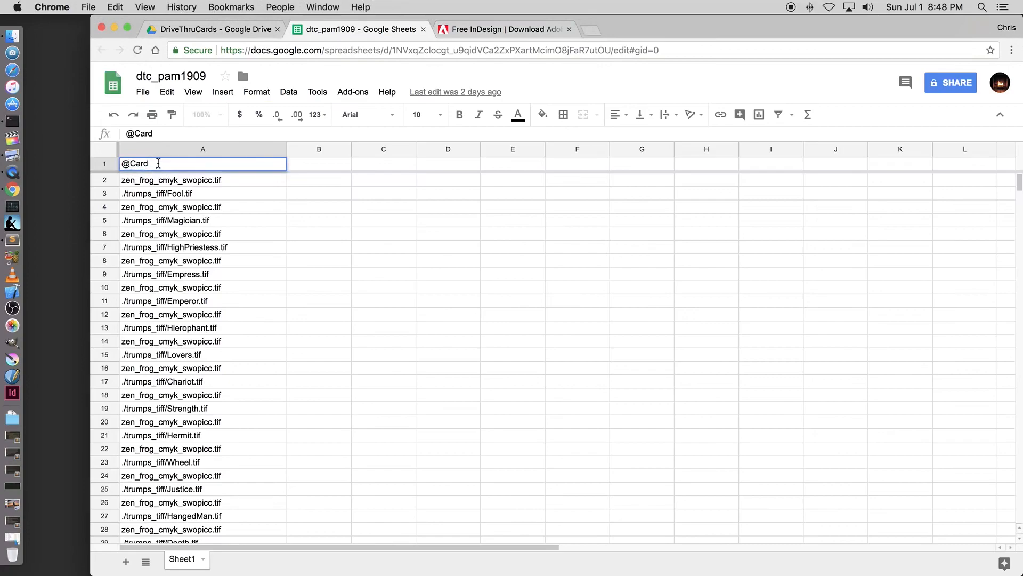
key("shift+Left")
key("shift+Left")
key("shift+Left")
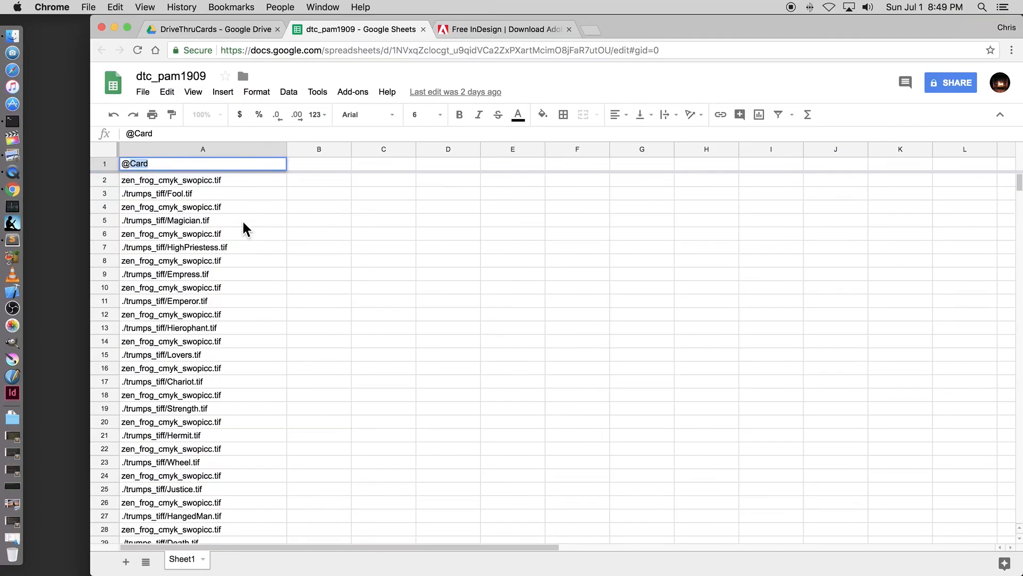
Bring up the save dialog for downloading the current sheet as comma-separated values (.csv) and cancel it
left_click(144, 93)
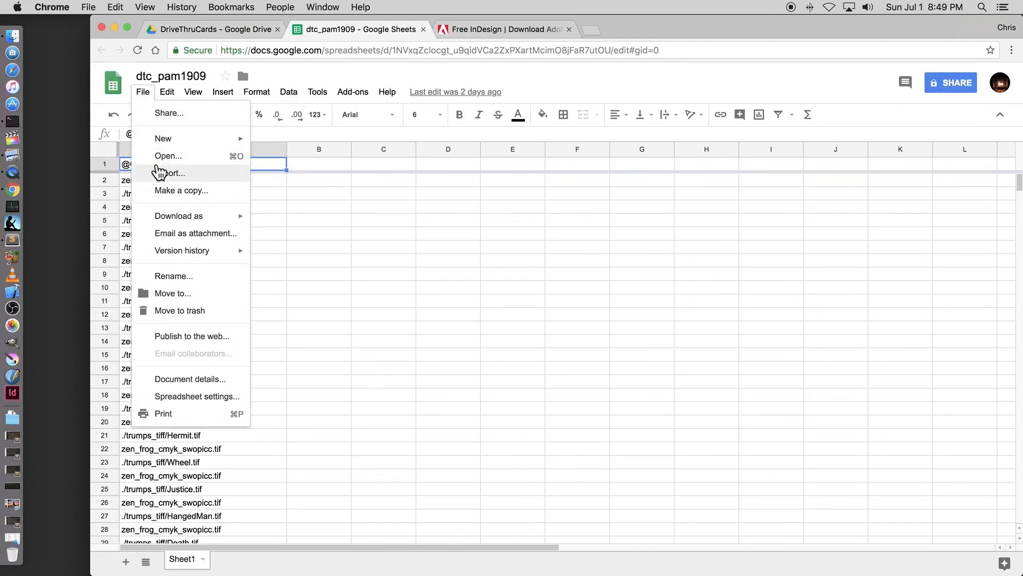
mouse_move(186, 228)
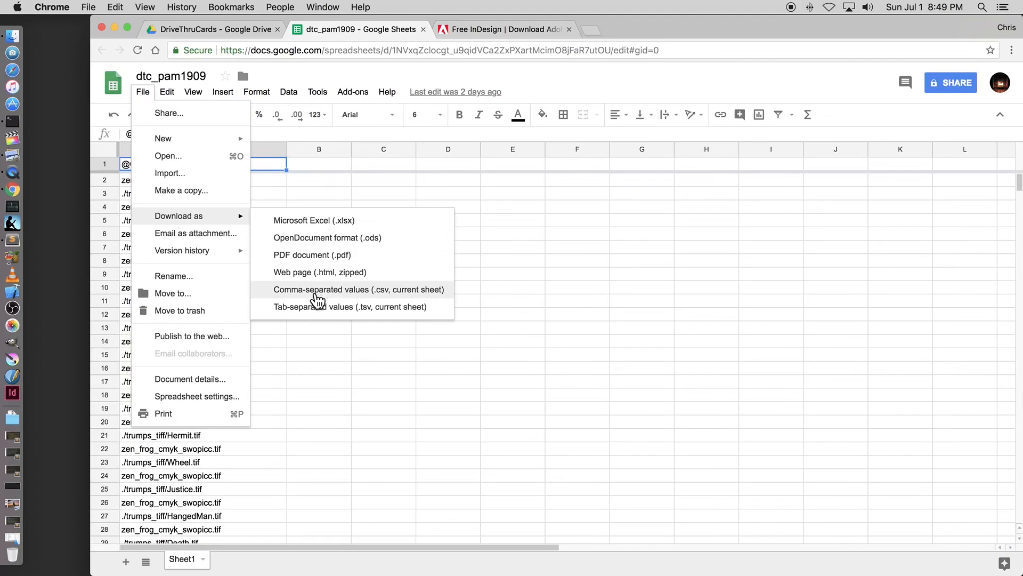
left_click(317, 293)
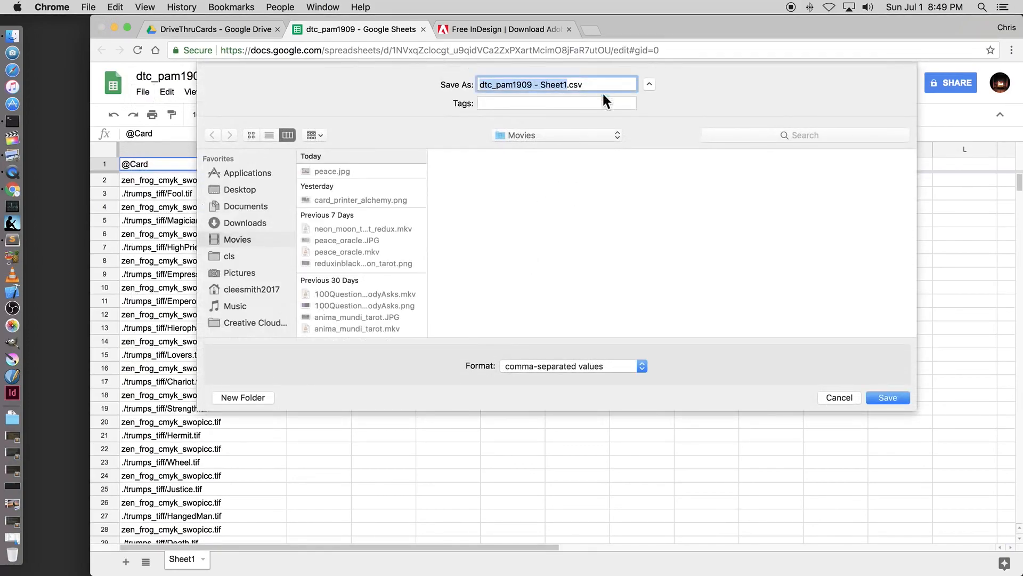
left_click(837, 398)
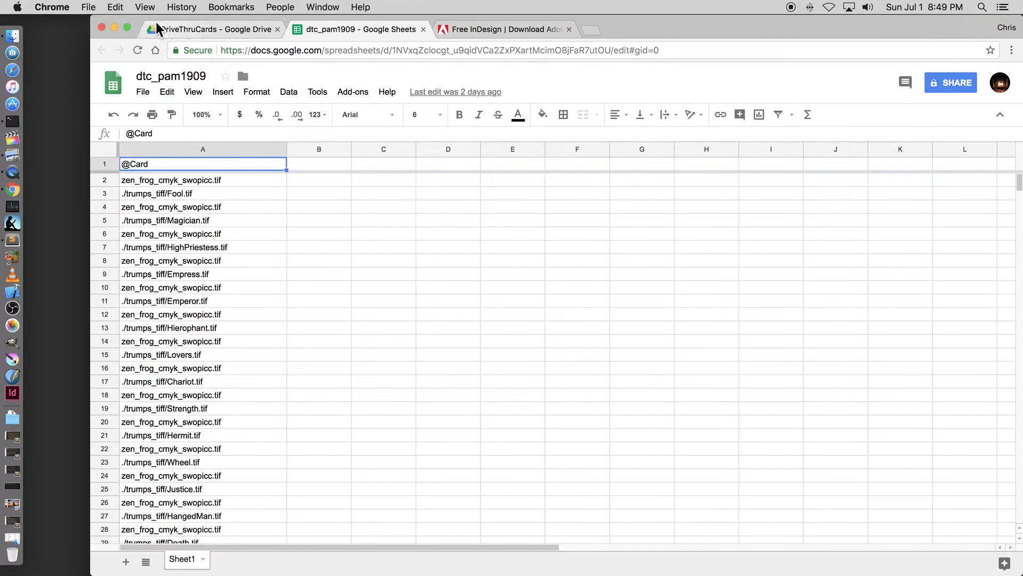
Minimize the Chrome window and restore the Finder window showing the pam1909_png_900_1500 folder
left_click(114, 26)
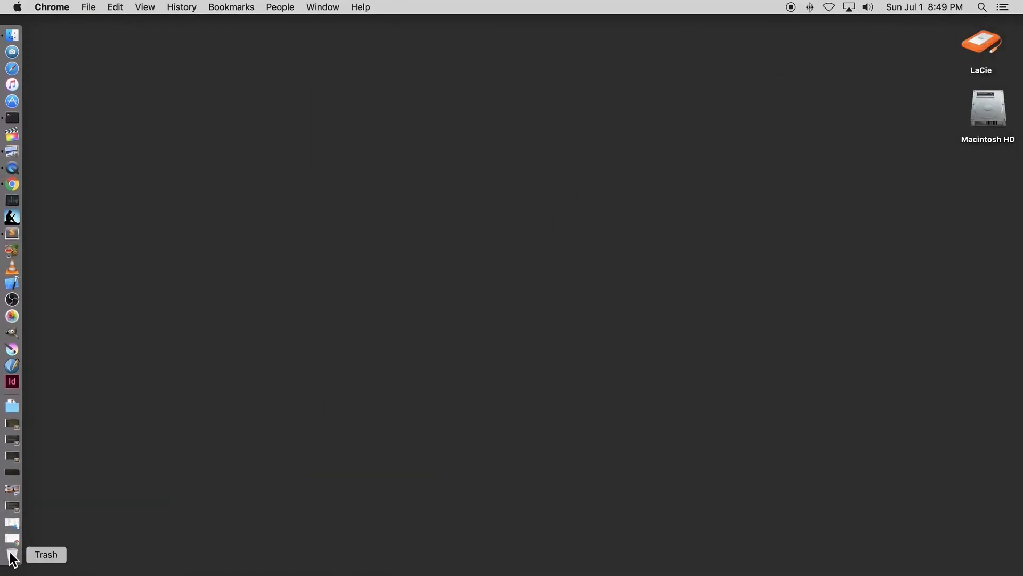
left_click(12, 527)
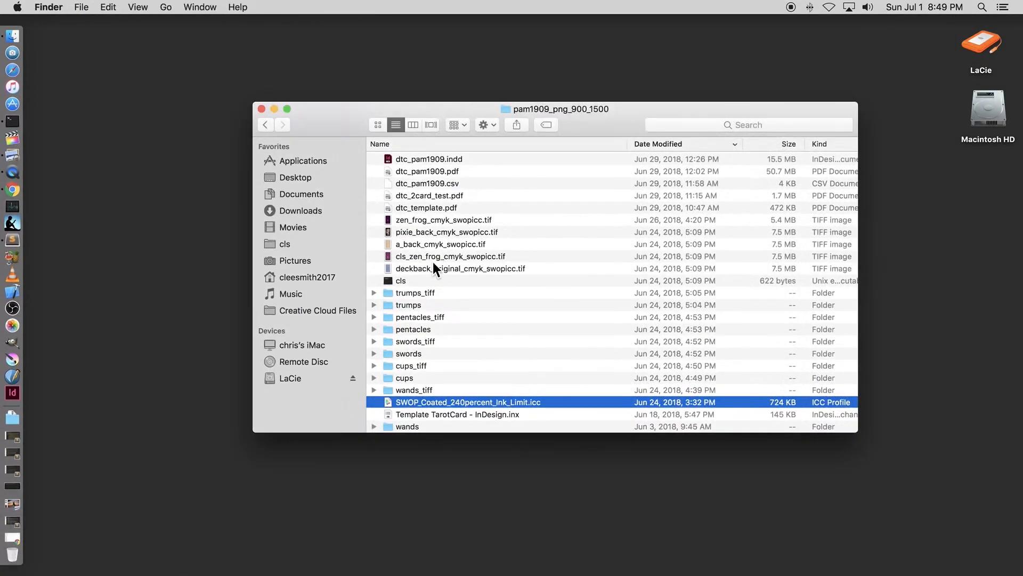
scroll(479, 286, "down", 3)
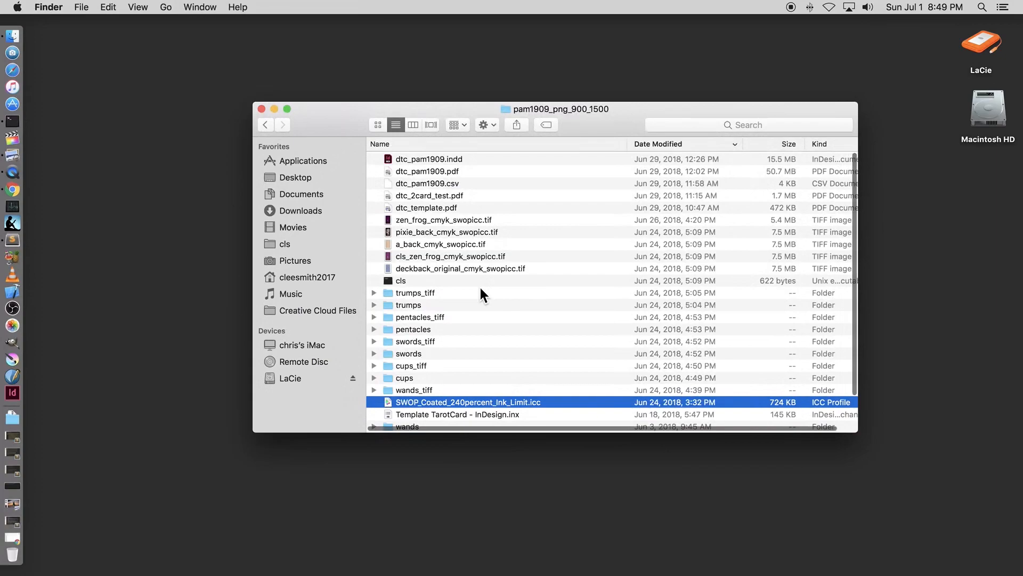
scroll(481, 288, "up", 3)
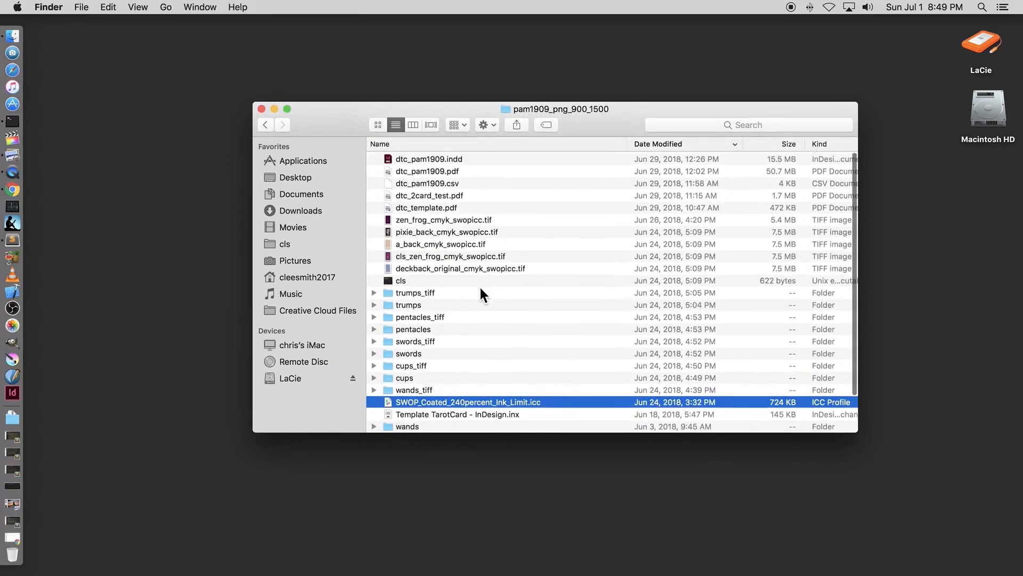
scroll(478, 285, "up", 1)
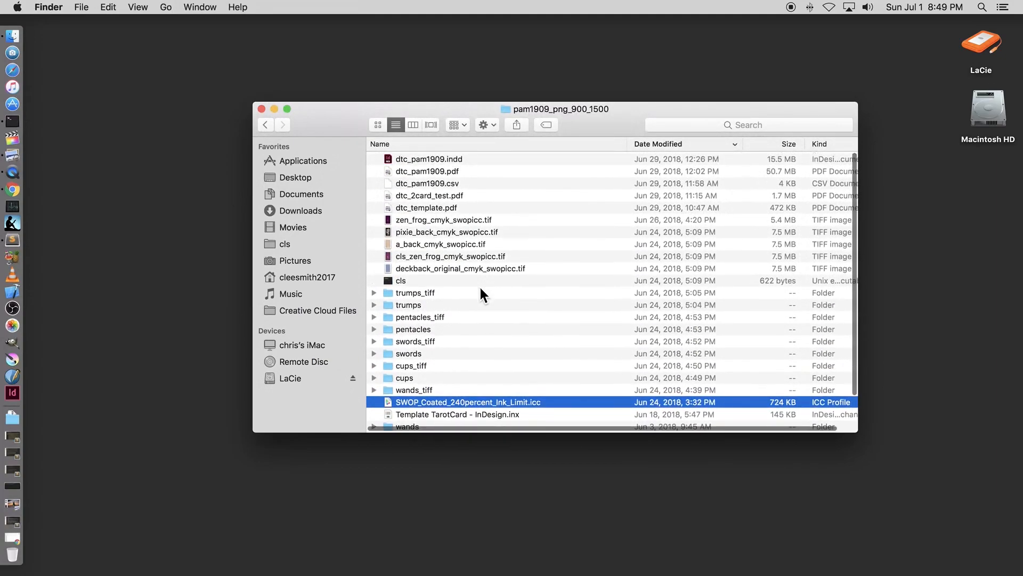
Open dtc_pam1909.csv from the pam1909_png_900_1500 folder in TextEdit
left_click(414, 182)
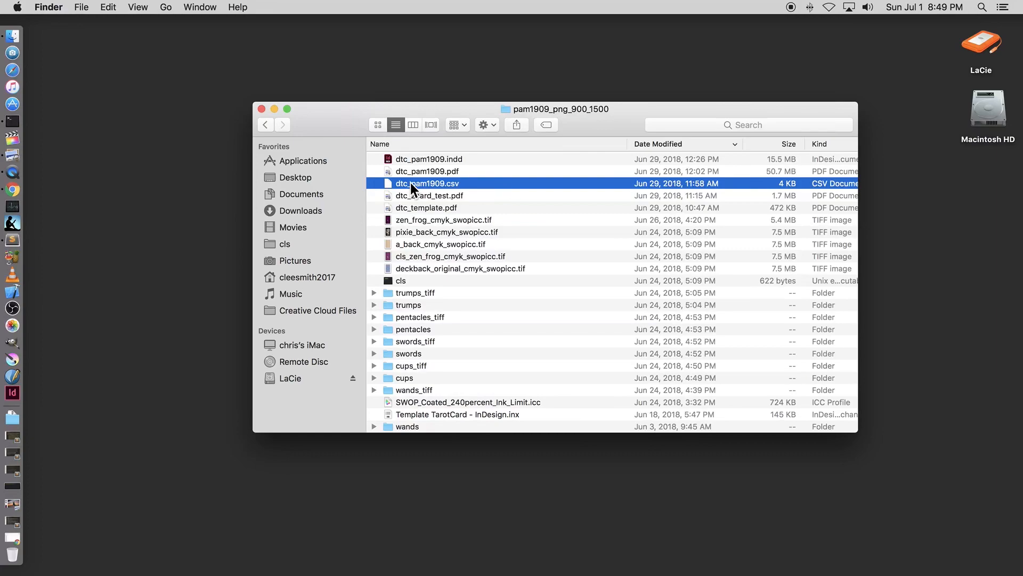
right_click(411, 182)
mouse_move(458, 202)
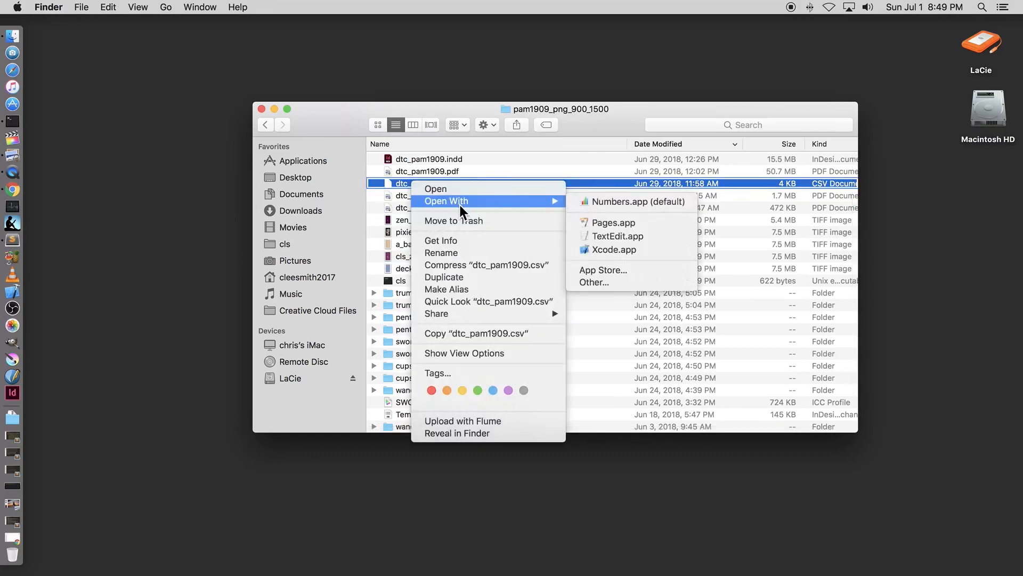
left_click(605, 236)
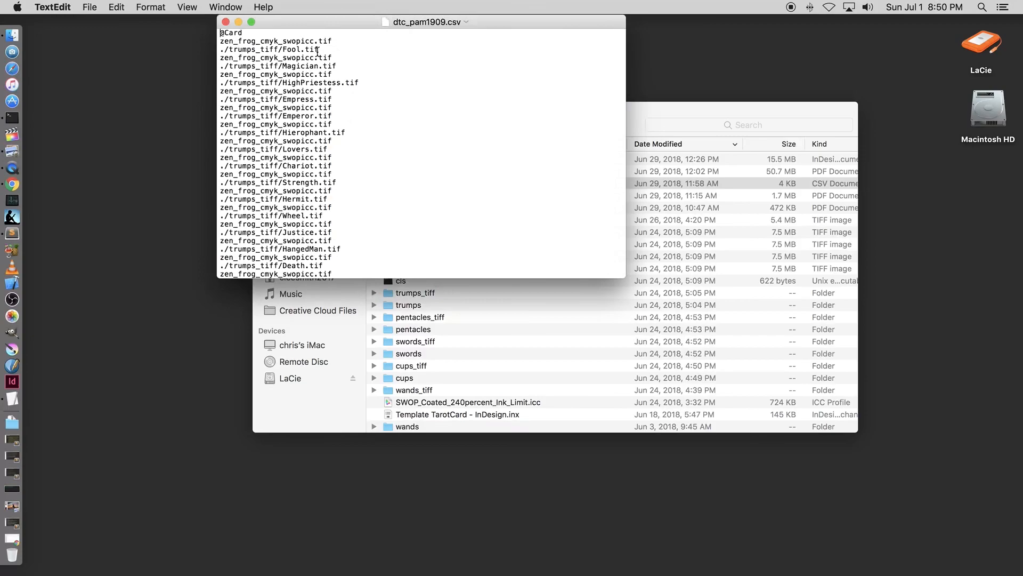
key("Down")
key("shift+Down")
key("shift+Down")
key("shift+Down")
key("shift+Down")
key("shift+Down")
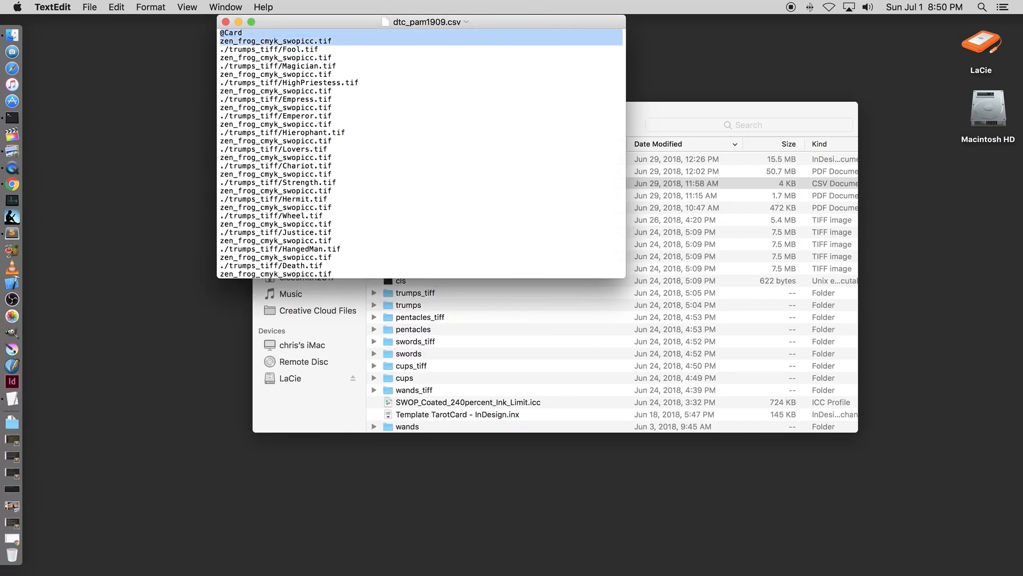
key("shift+Down")
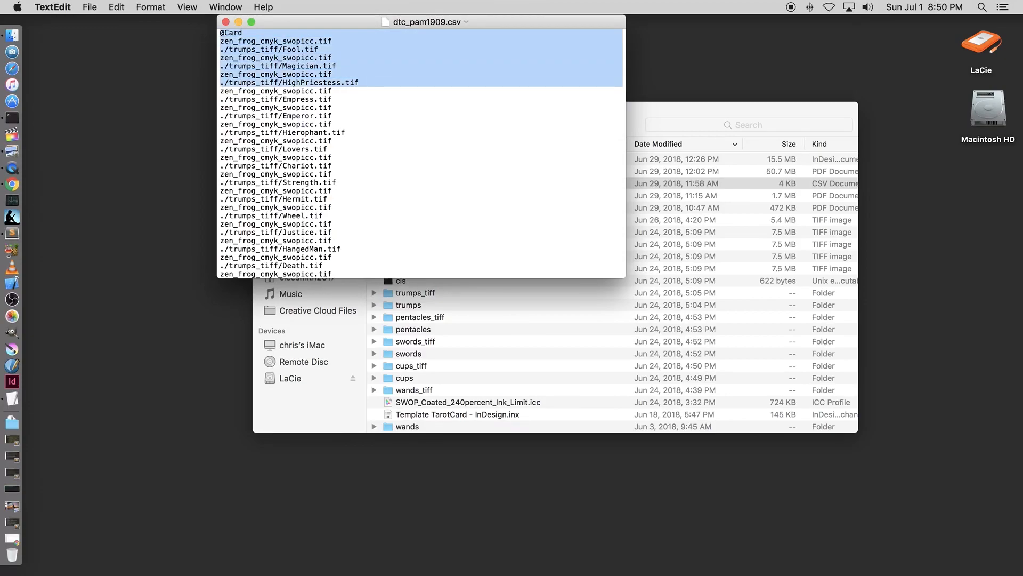
key("Up")
key("shift+Down")
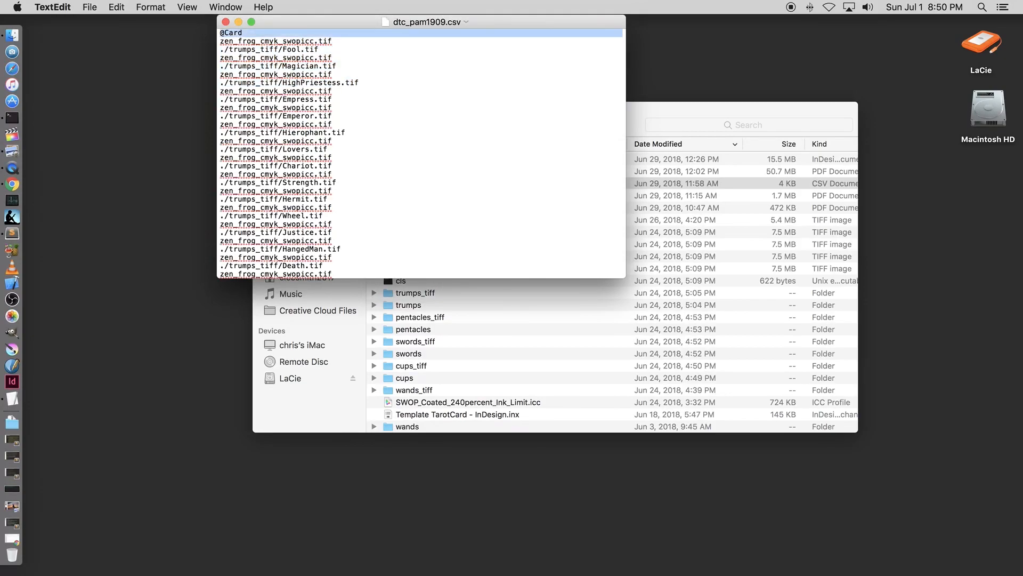
key("Right")
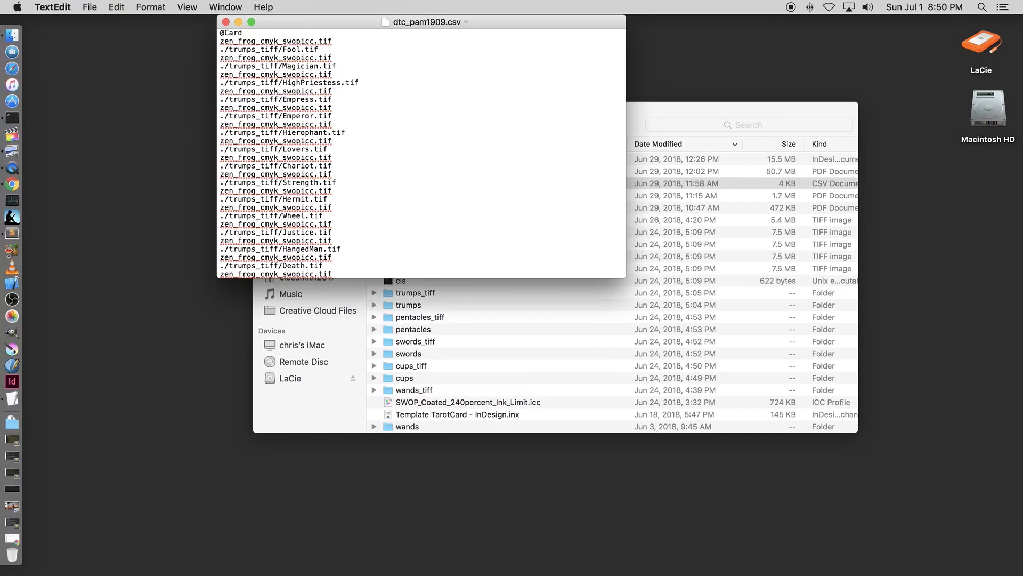
Quit TextEdit and look over the files and folders in pam1909_png_900_1500 again
left_click(48, 8)
left_click(74, 125)
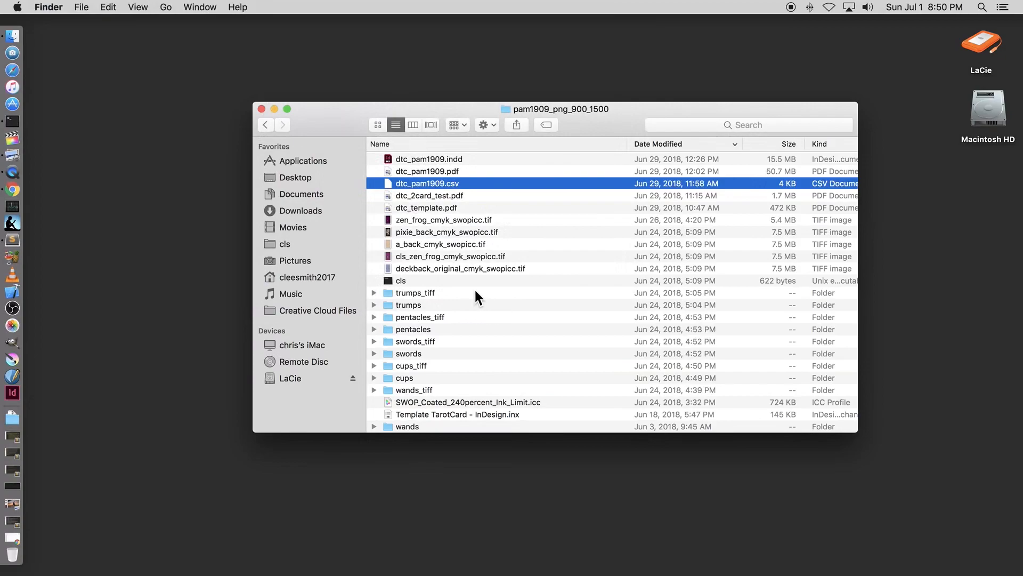
scroll(475, 292, "down", 4)
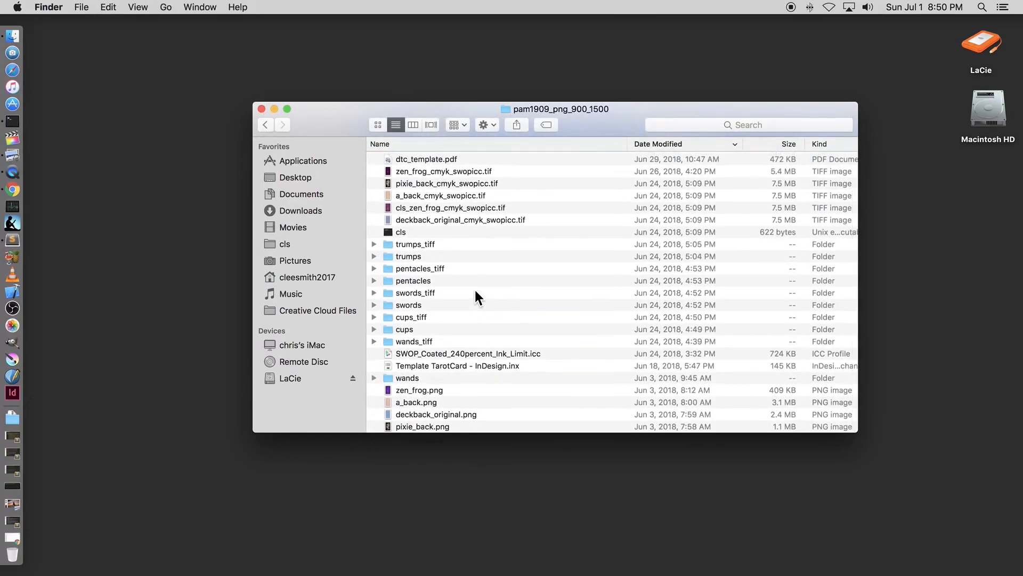
scroll(475, 292, "up", 4)
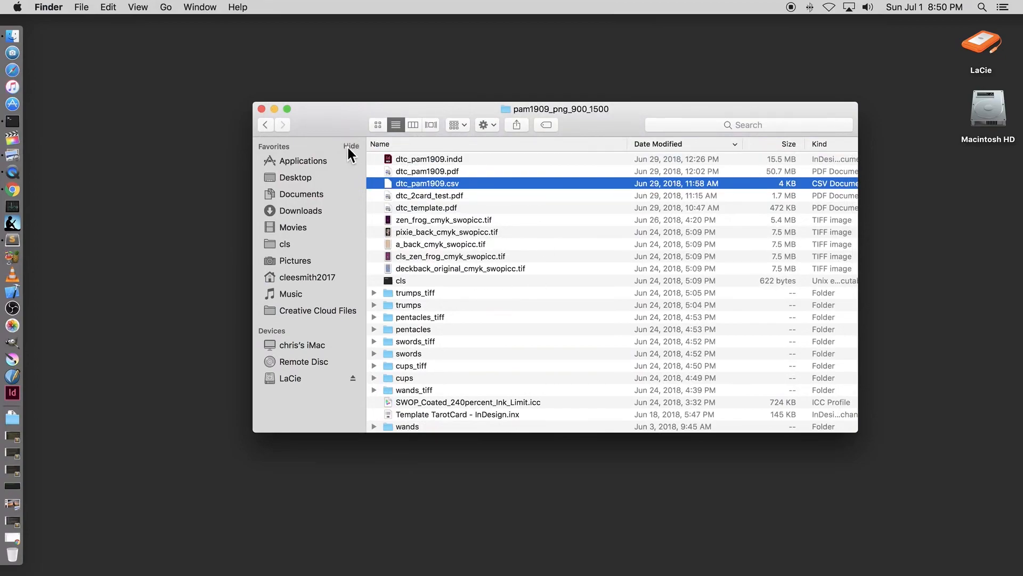
Minimize the Finder window, switch to Sublime Text, and review the step-by-step card printing section of dtc_how_to.txt
left_click(275, 109)
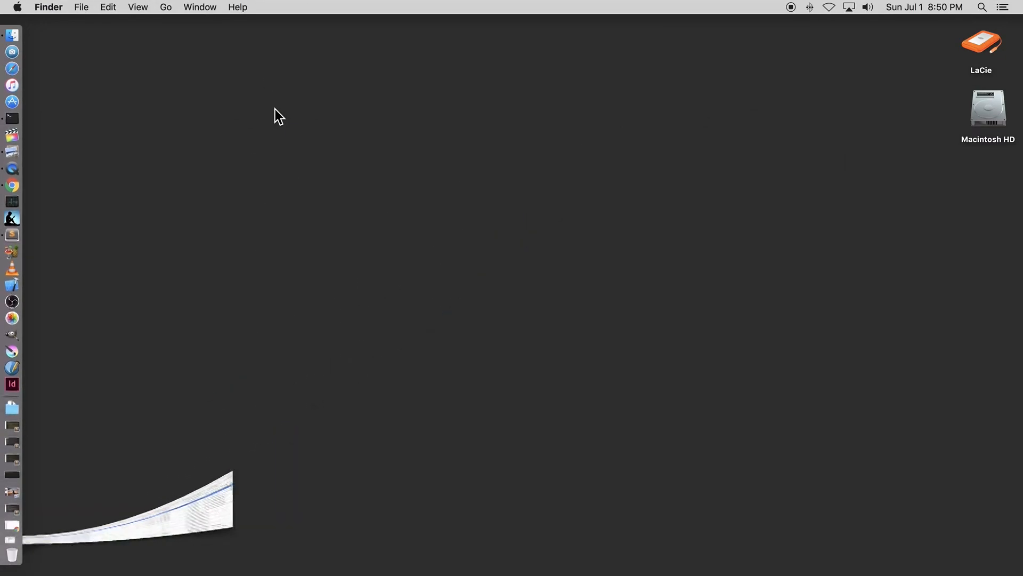
left_click(17, 502)
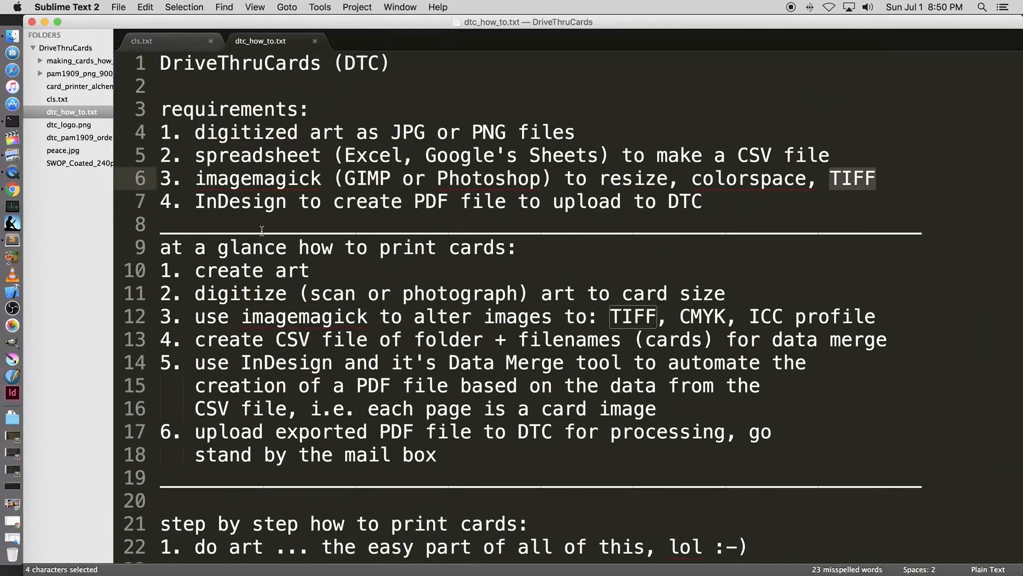
scroll(271, 227, "down", 10)
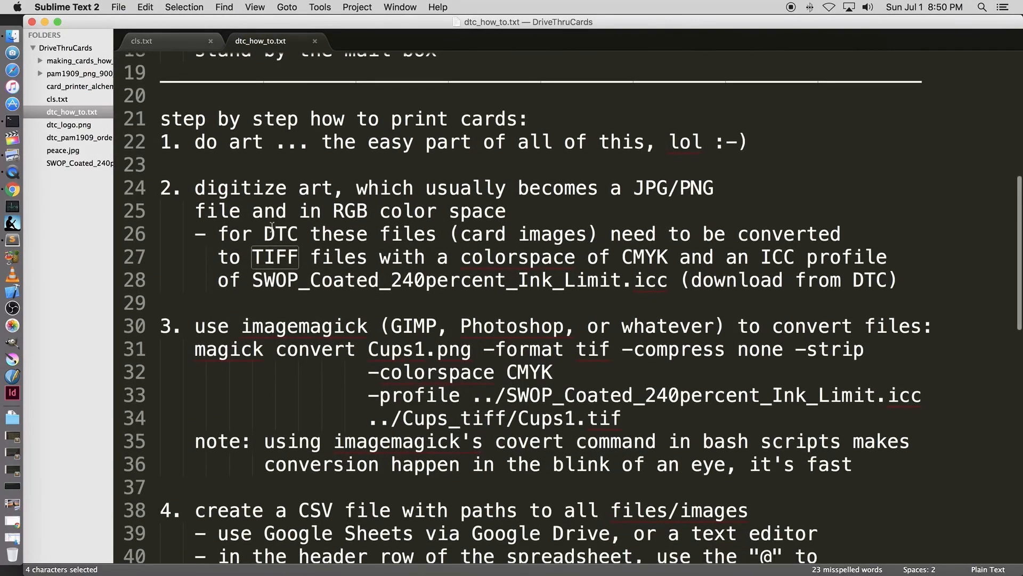
Highlight the complete four-line magick convert command under step 3 of dtc_how_to.txt to examine its options
scroll(272, 226, "down", 3)
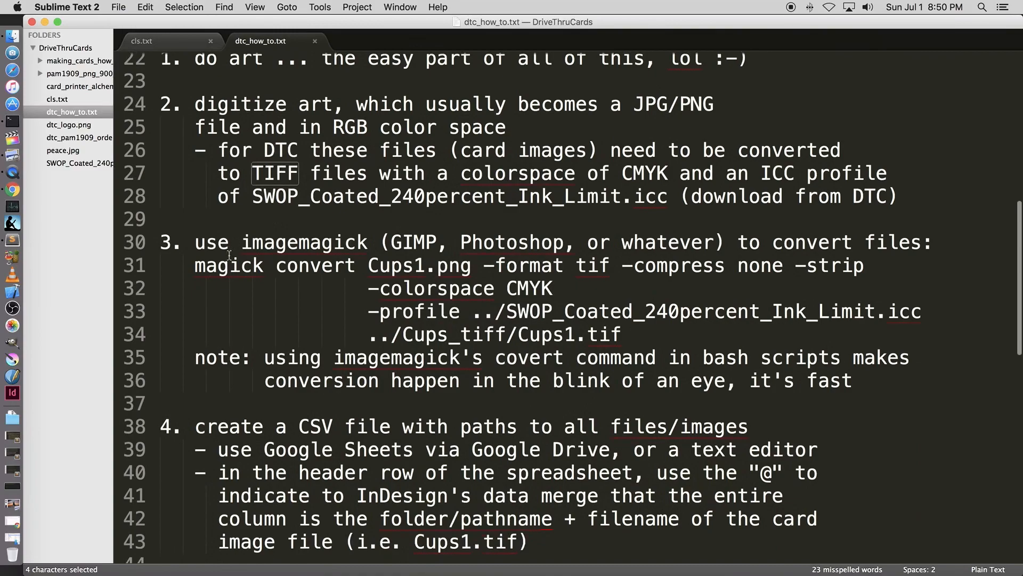
left_click(195, 265)
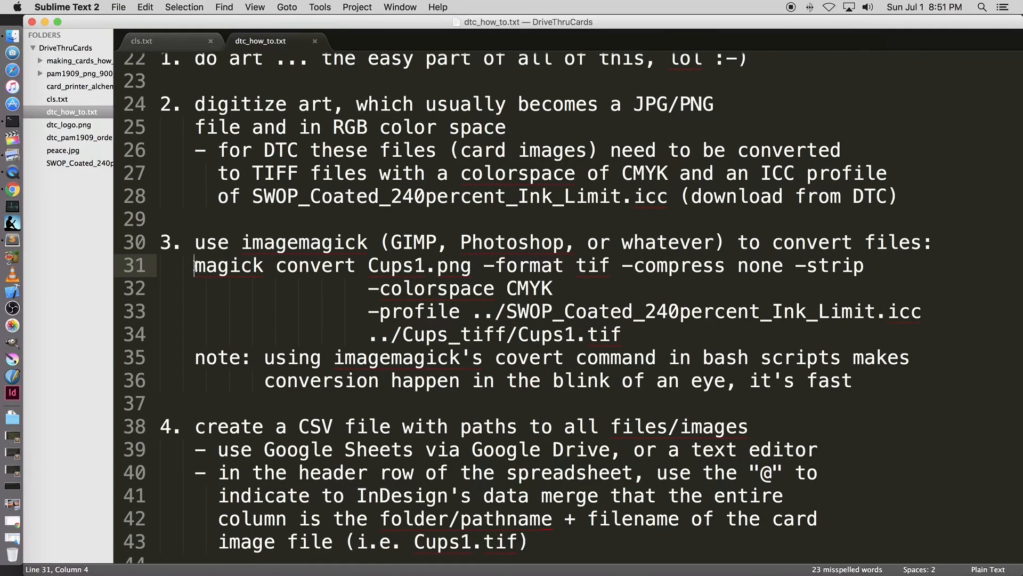
key("shift+Down")
key("shift+Down")
key("shift+Down")
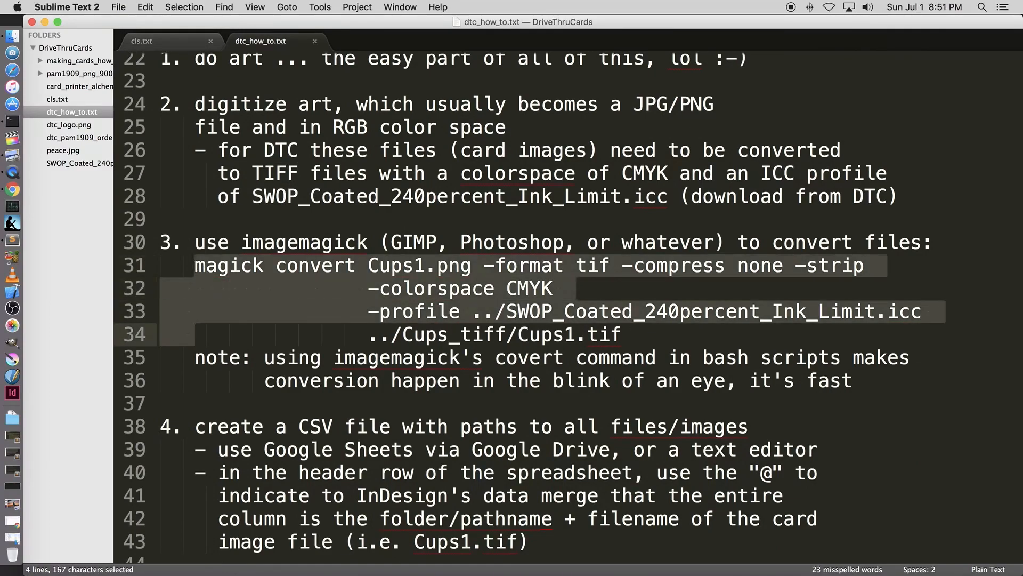
key("shift+Down")
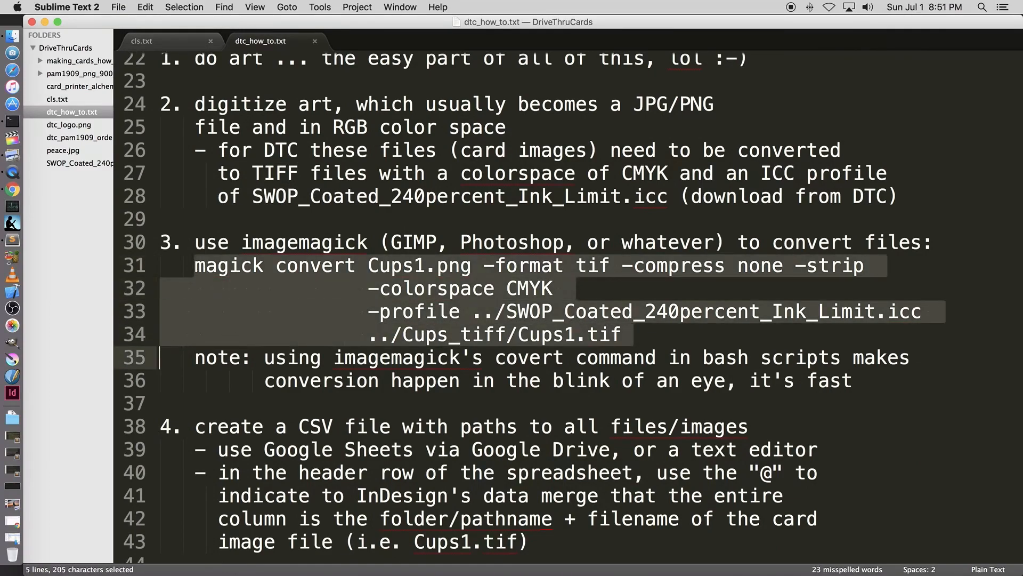
key("shift+Left")
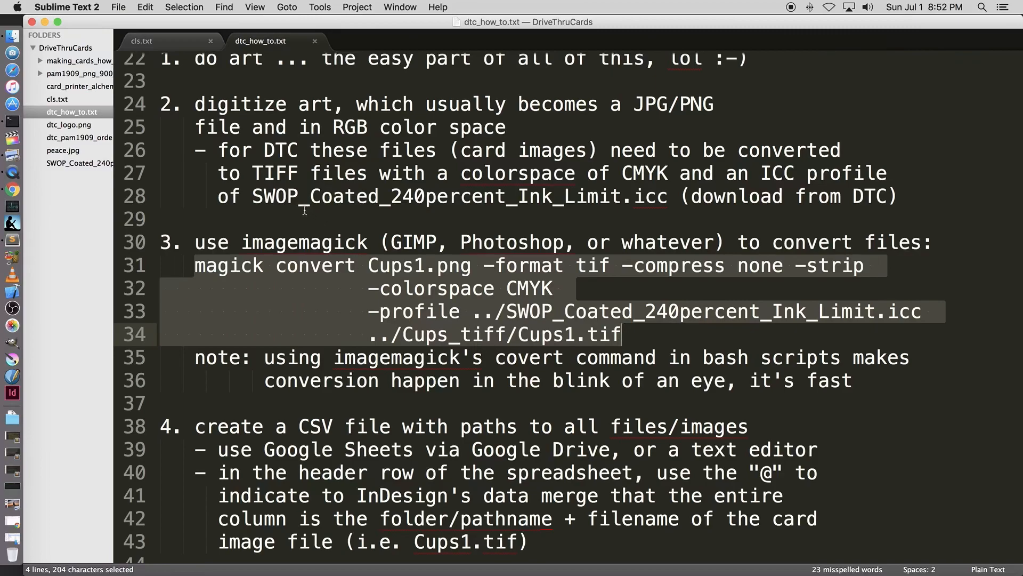
Expand the pam1909_png_900_1500 folder, open its cls script to review the conversion commands, and close the script again
left_click(38, 73)
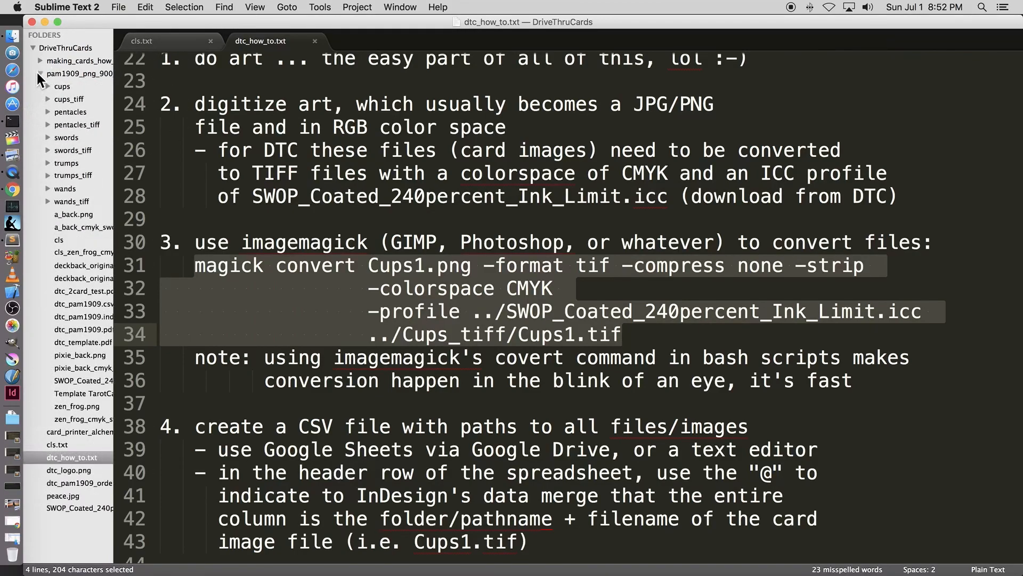
left_click(59, 241)
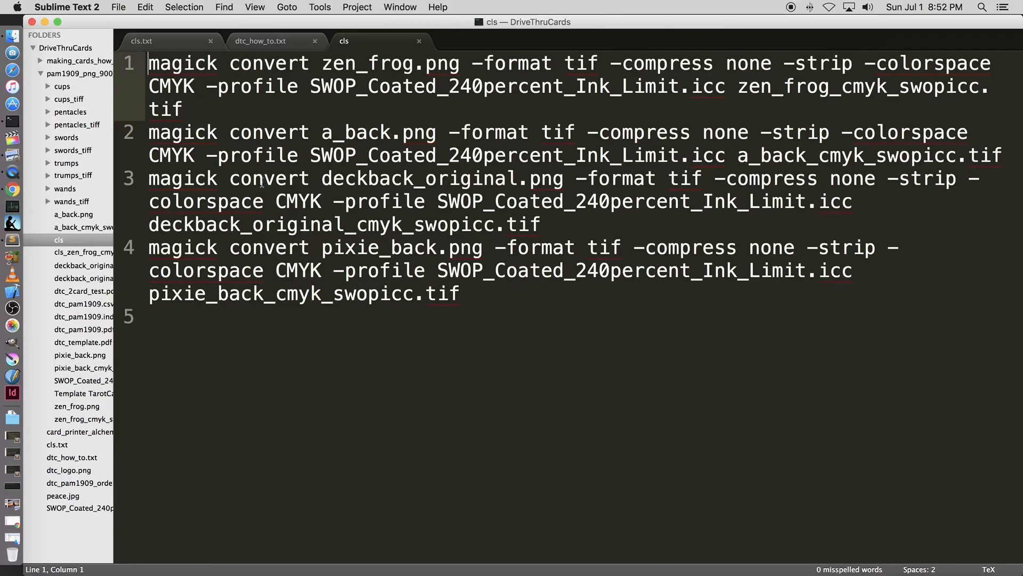
left_click(420, 40)
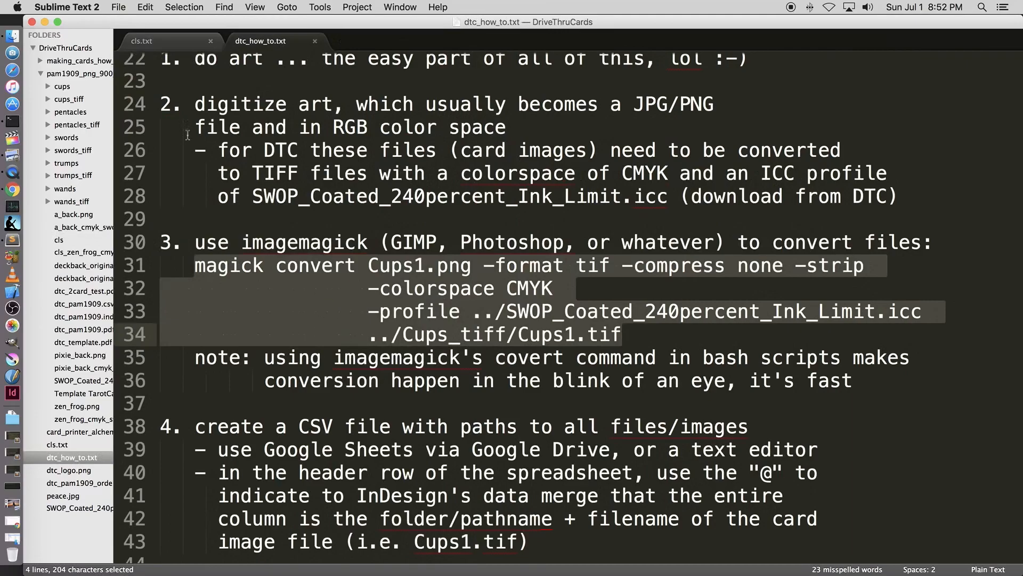
Minimize the editor, switch to the Terminal window in pam1909_png_900_1500, and print the script's contents with "cat cls"
left_click(44, 22)
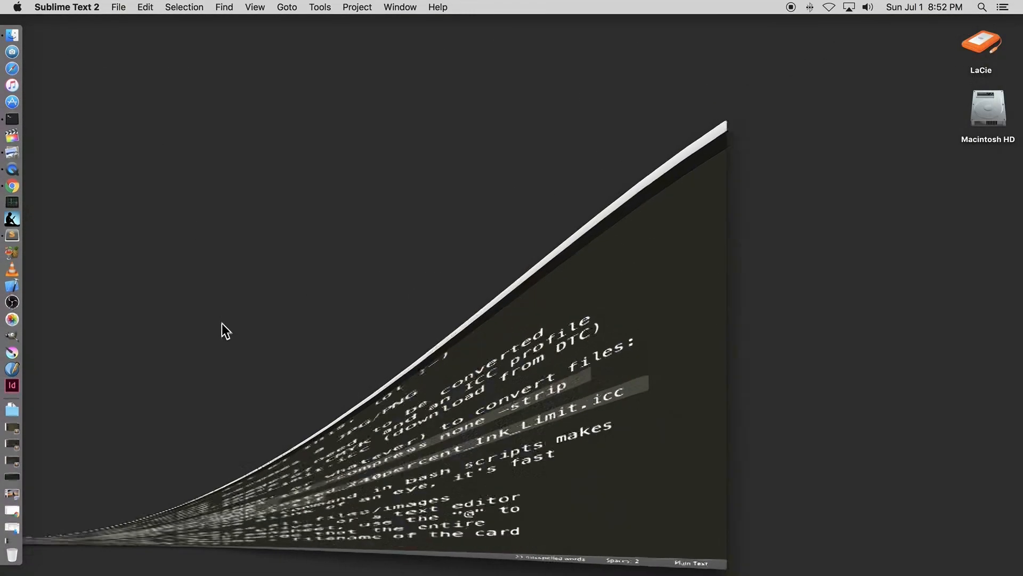
left_click(11, 472)
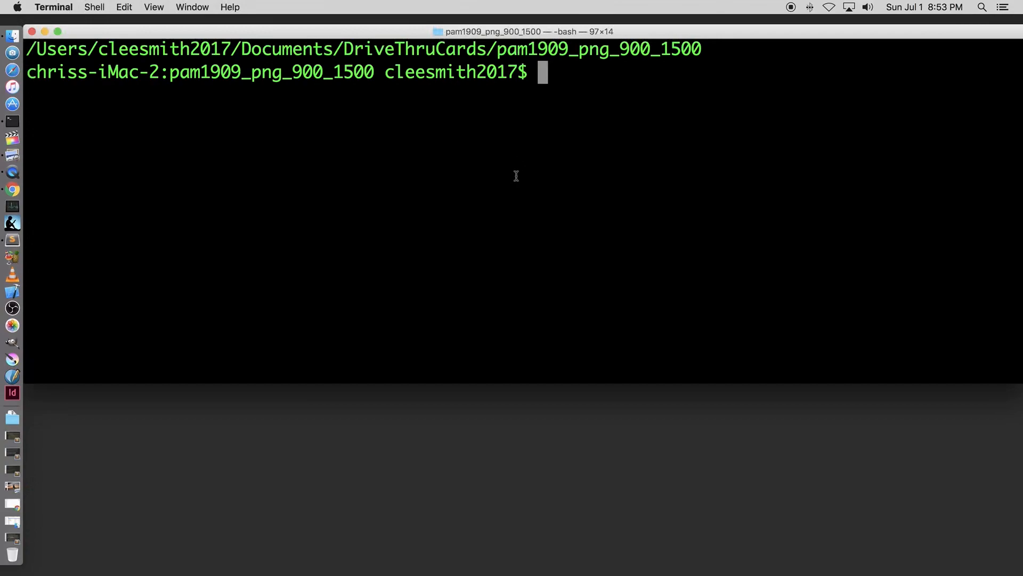
type("aa")
key("BackSpace")
key("BackSpace")
type("cat ")
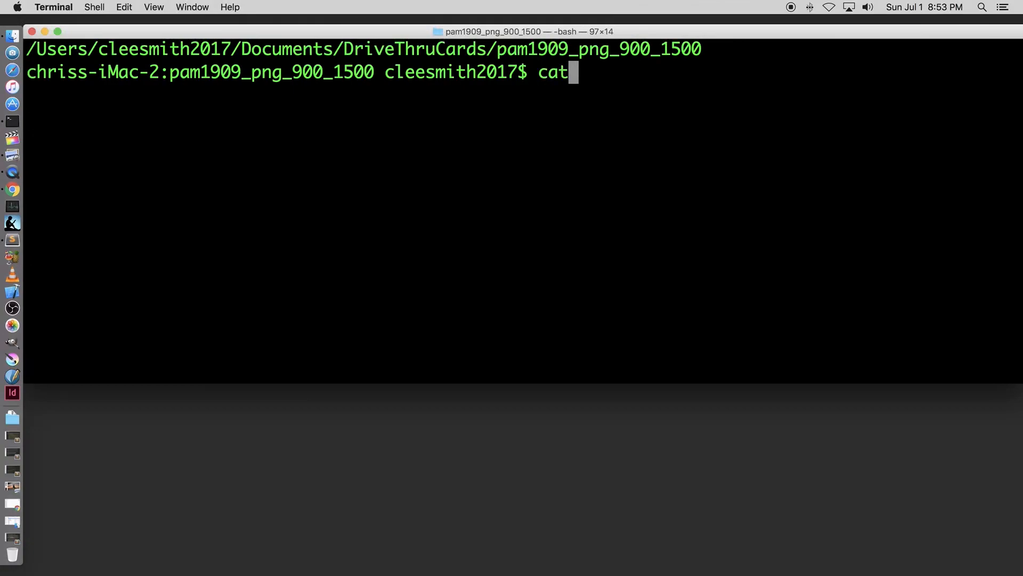
type("cls")
key("Return")
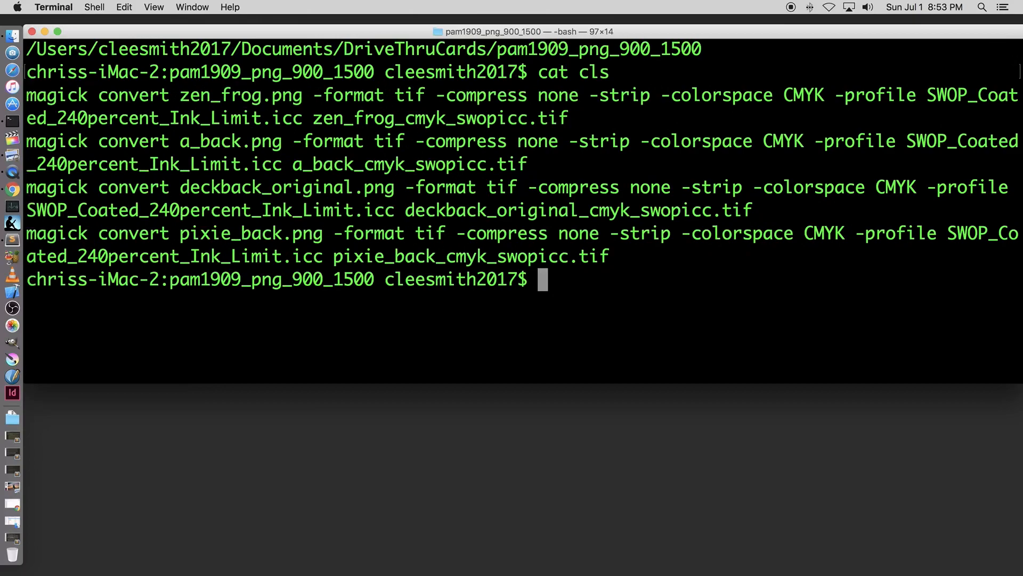
type("./cls")
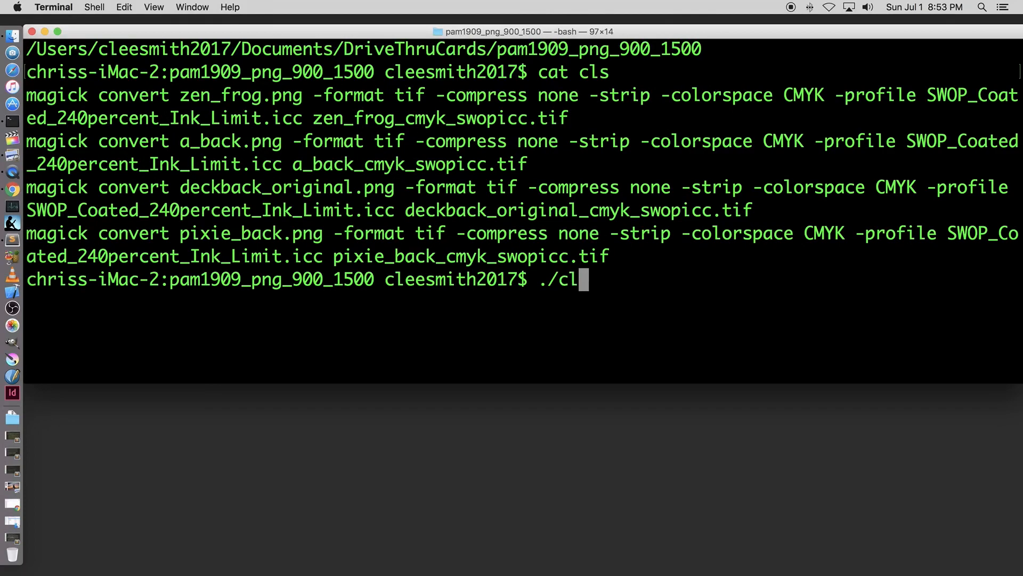
key("BackSpace")
key("BackSpace")
key("BackSpace")
key("BackSpace")
key("BackSpace")
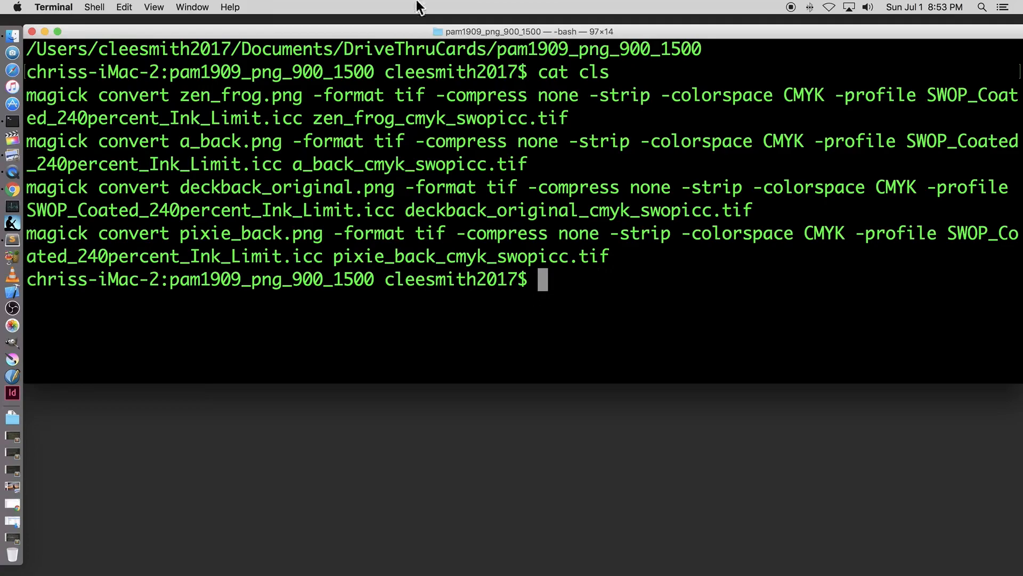
Minimize Terminal, return to dtc_how_to.txt in Sublime Text, and highlight Photoshop and GIMP as the alternative conversion tools in step 3
left_click(44, 32)
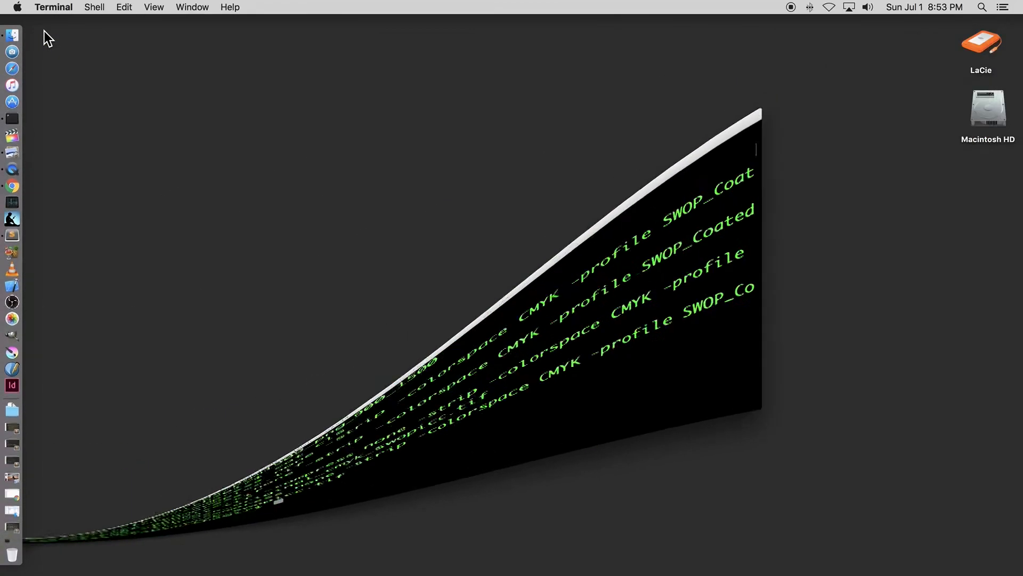
left_click(12, 523)
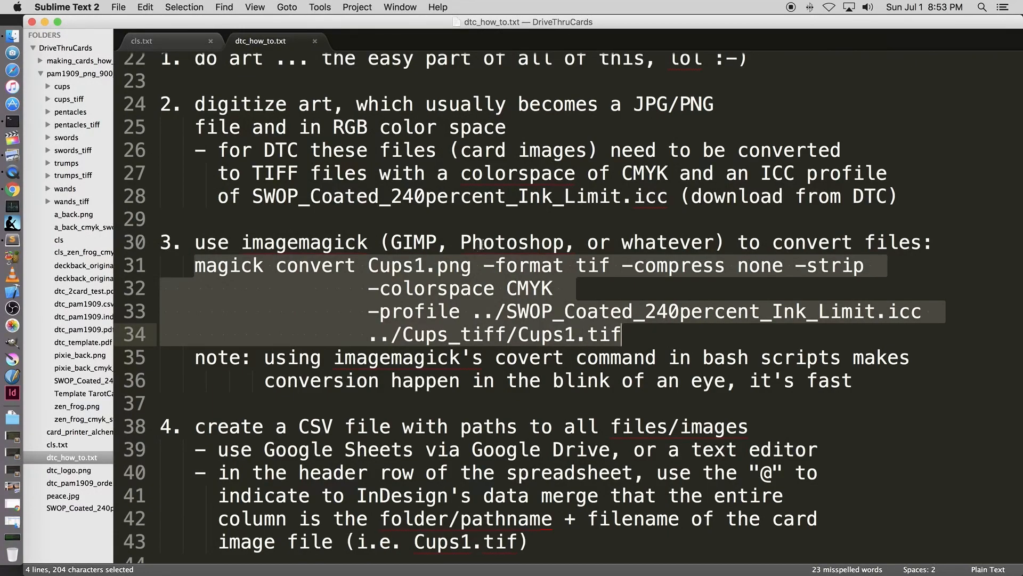
double_click(488, 242)
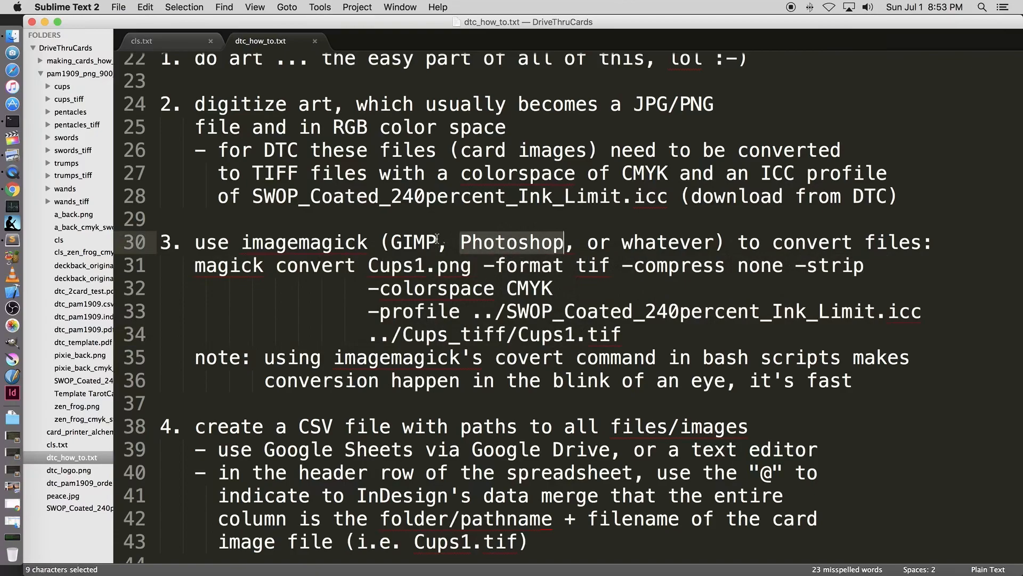
left_click(414, 242)
double_click(415, 242)
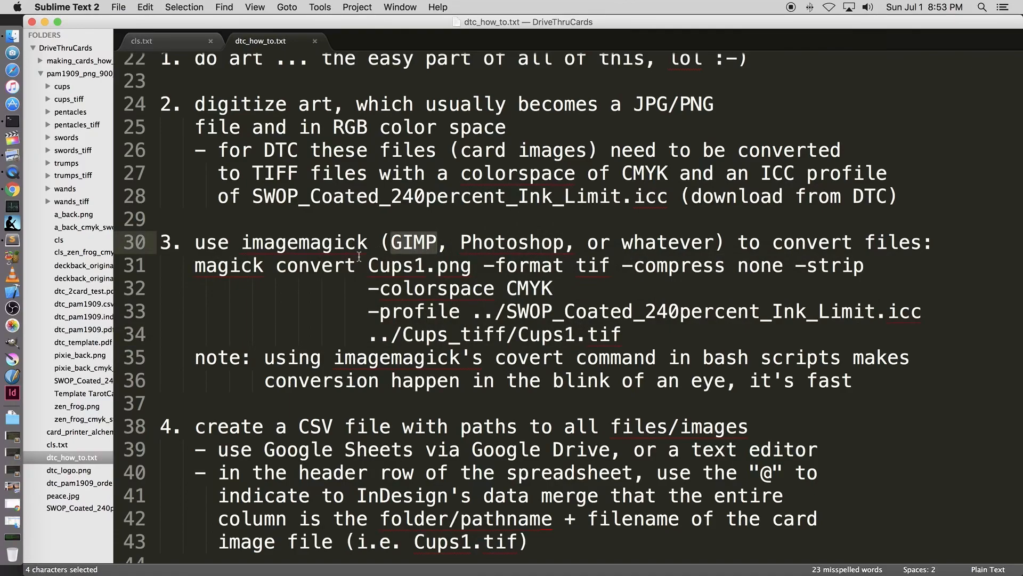
scroll(359, 257, "down", 3)
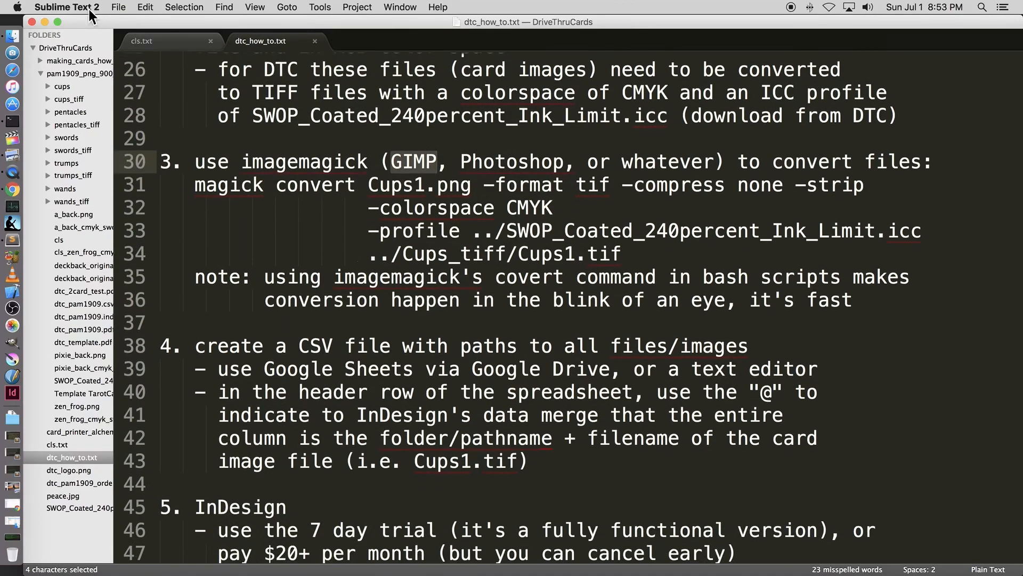
Minimize Sublime Text, switch to the pam1909_png_900_1500 folder in Finder, and open zen_frog.png in Preview
left_click(44, 21)
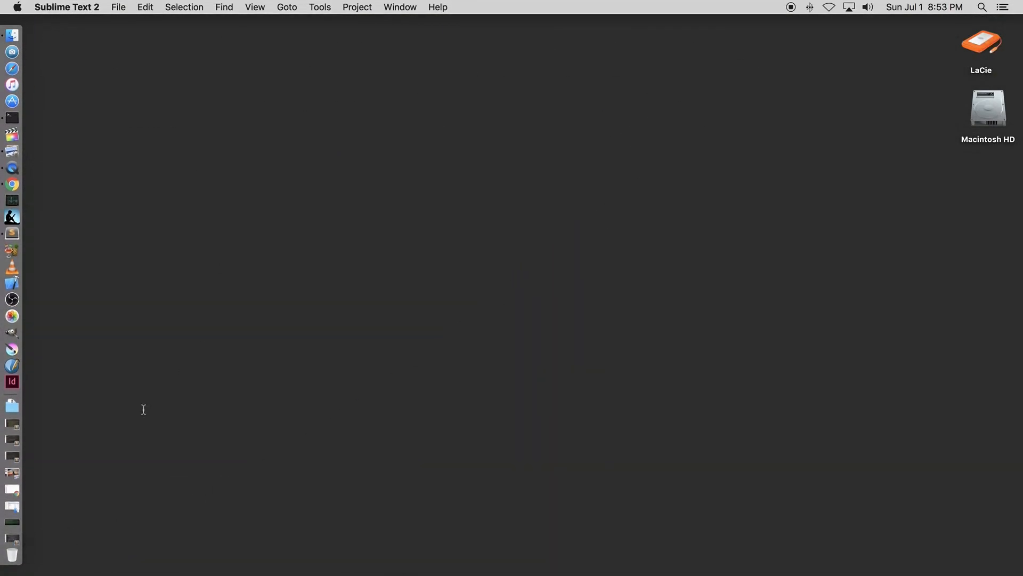
left_click(13, 507)
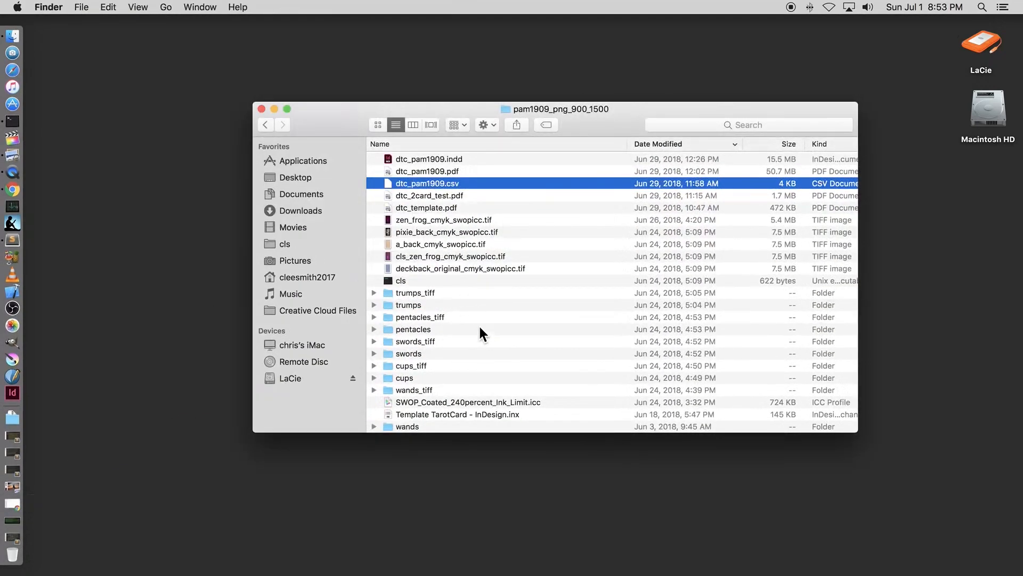
scroll(477, 321, "down", 3)
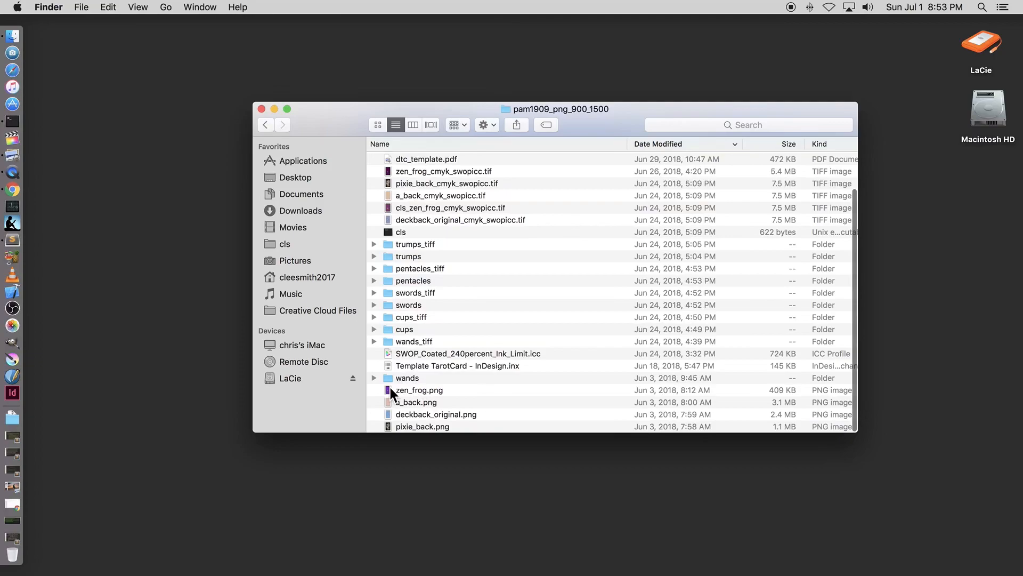
double_click(391, 389)
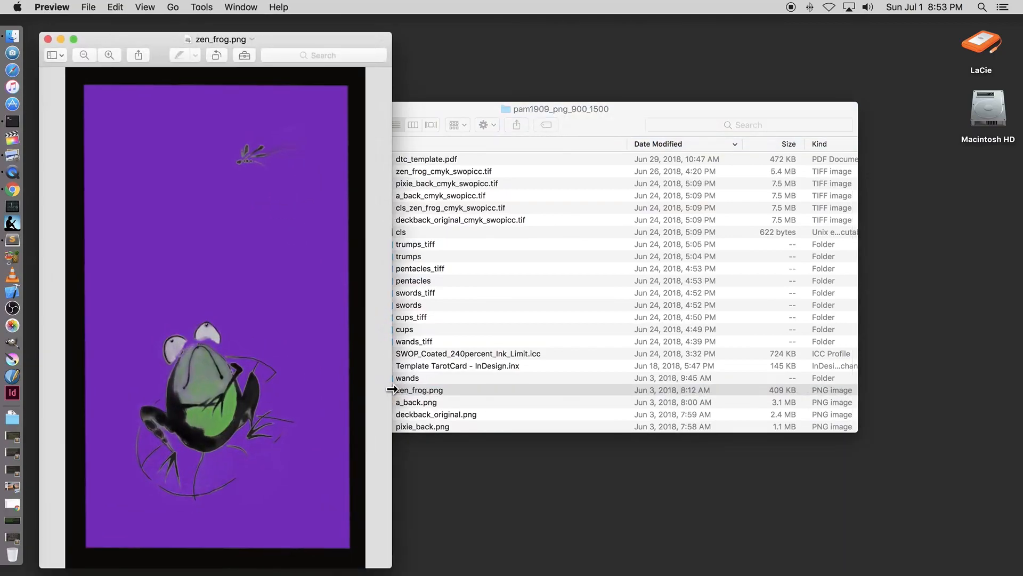
Inspect the general info of zen_frog.png for its image size, DPI and color model, and close the inspector and the image
left_click(202, 9)
left_click(214, 22)
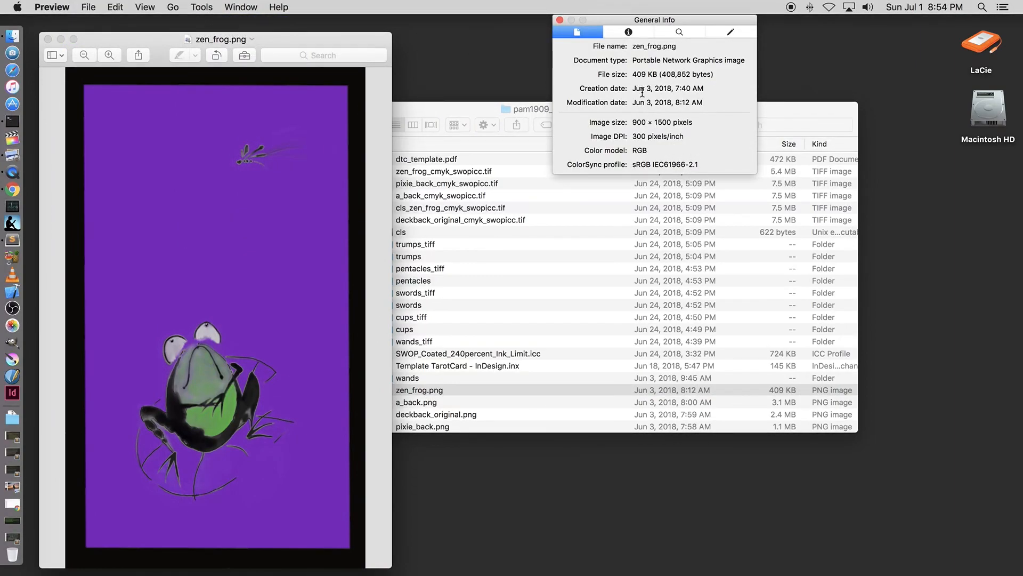
left_click(560, 20)
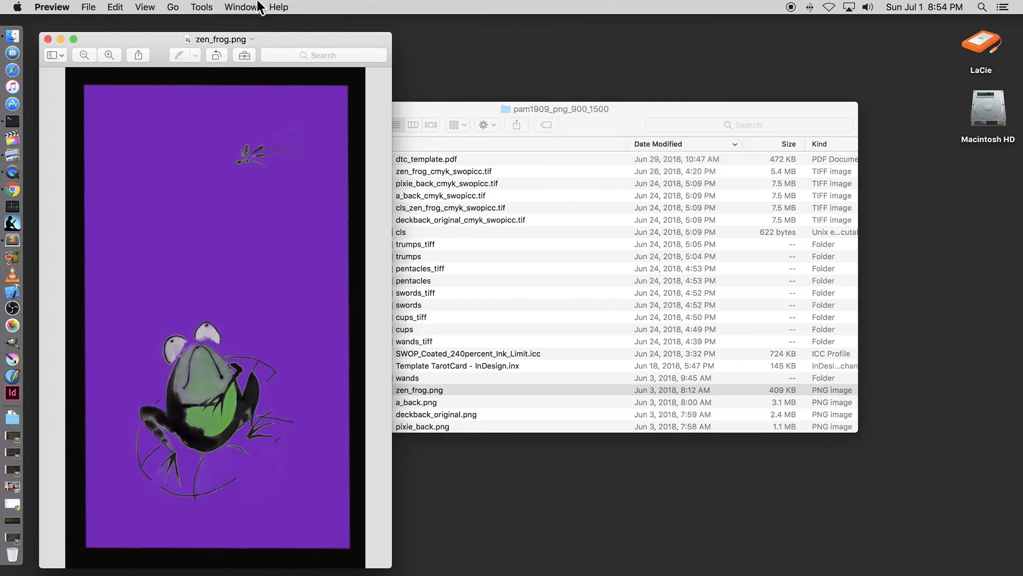
left_click(202, 7)
left_click(214, 22)
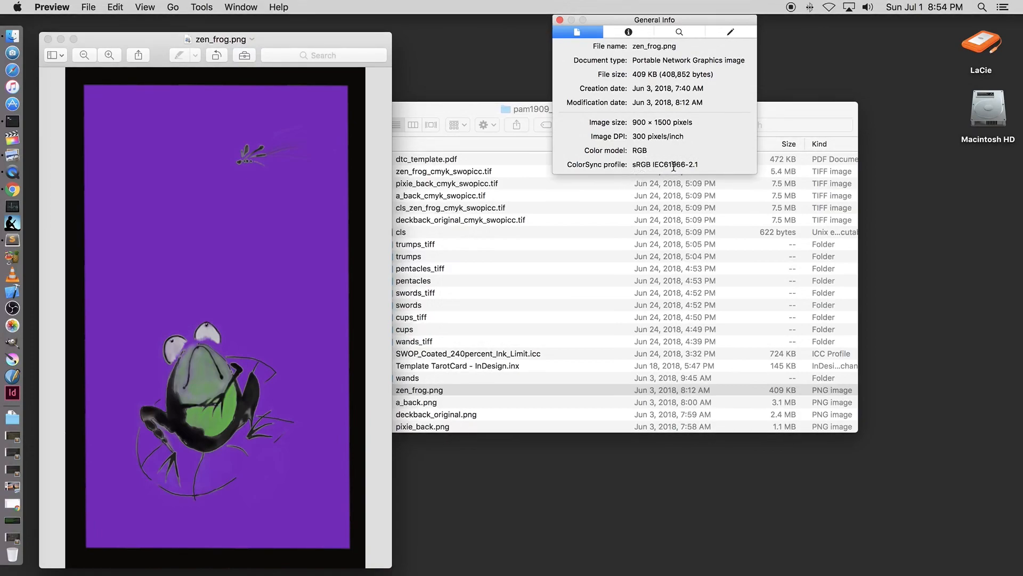
left_click(560, 19)
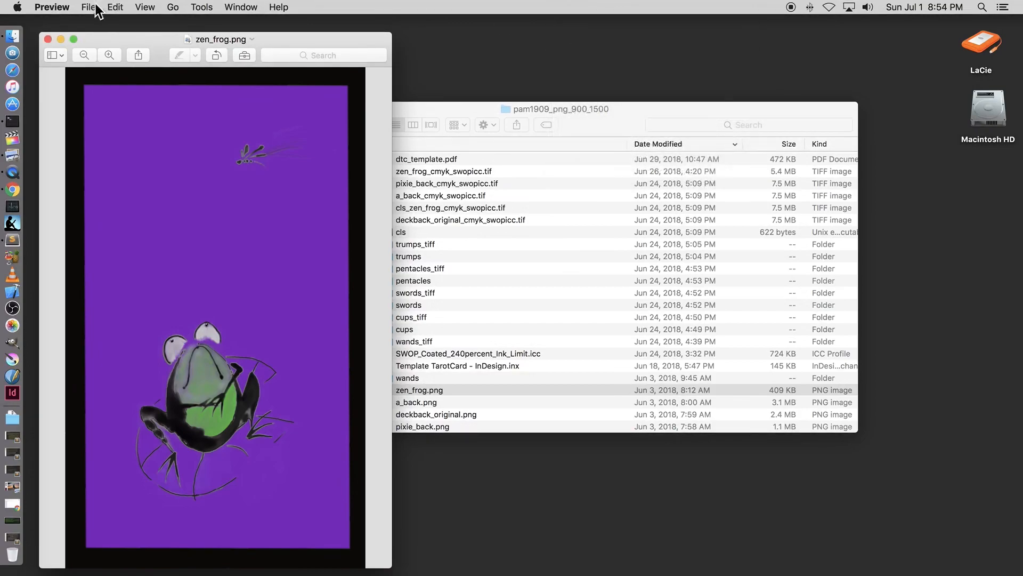
left_click(47, 38)
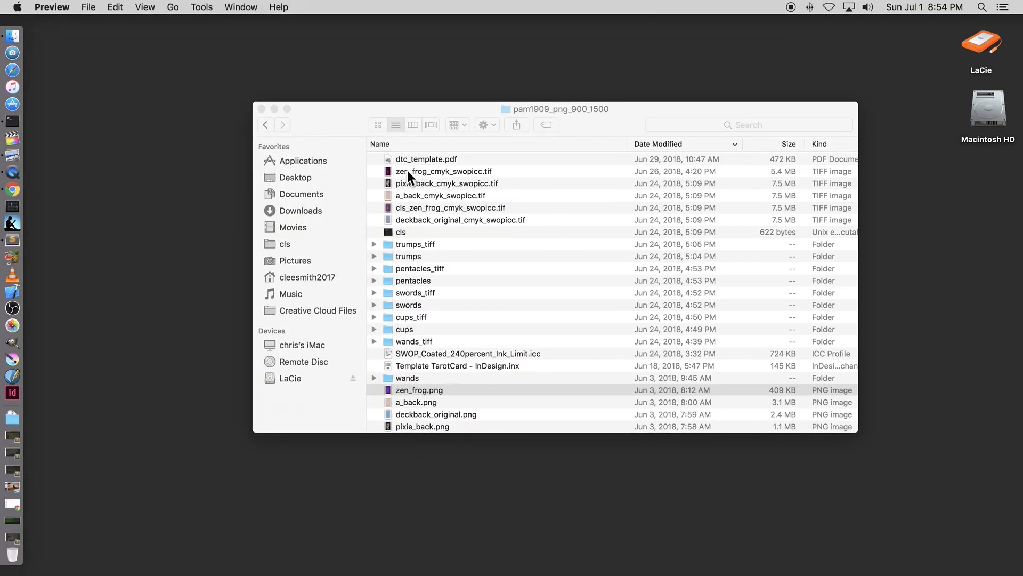
Open zen_frog_cmyk_swopicc.tif from the pam1909_png_900_1500 folder with Preview
right_click(407, 171)
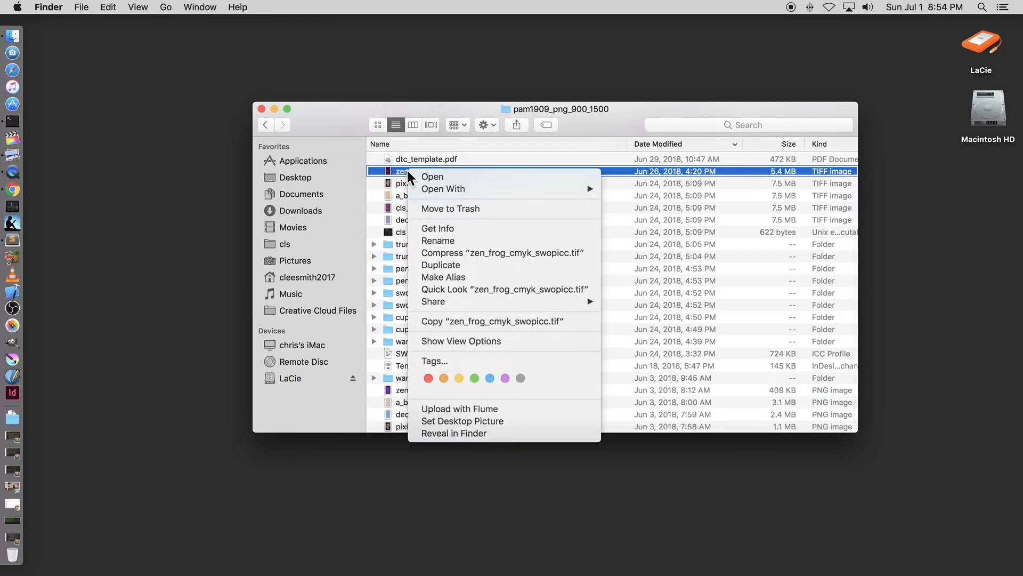
mouse_move(475, 190)
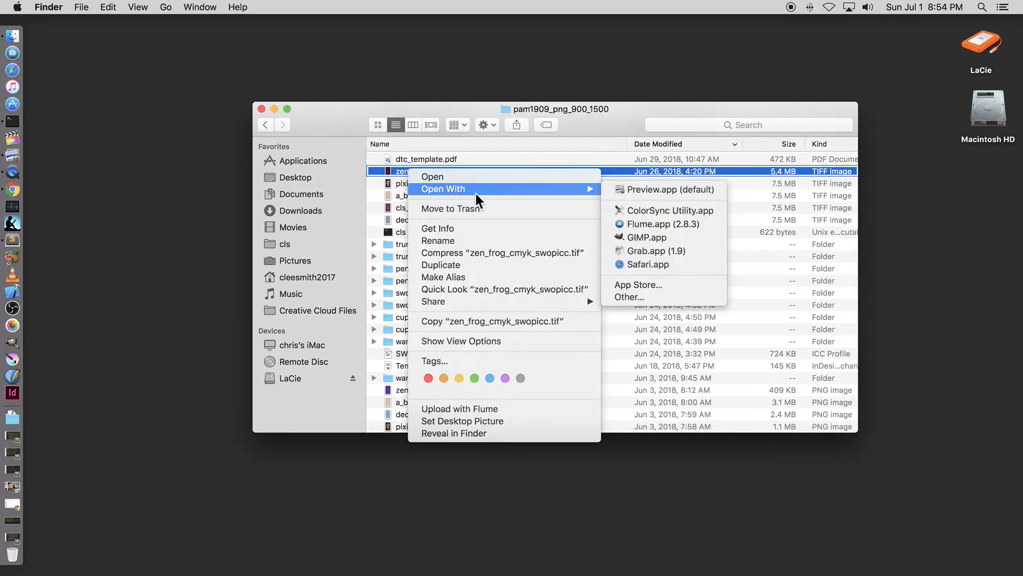
left_click(631, 189)
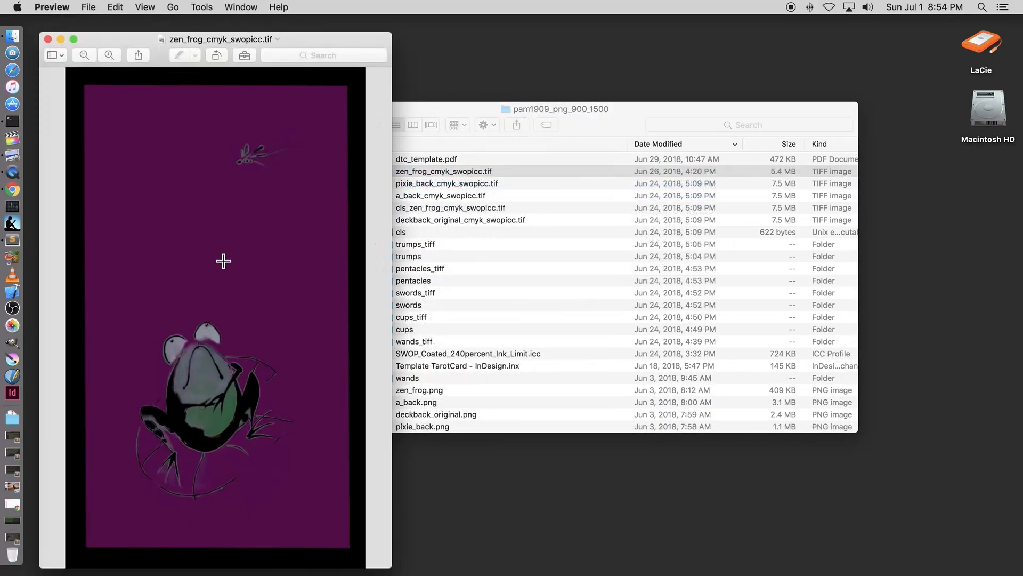
Inspect the general and detailed info of zen_frog_cmyk_swopicc.tif, and close the inspector
left_click(204, 7)
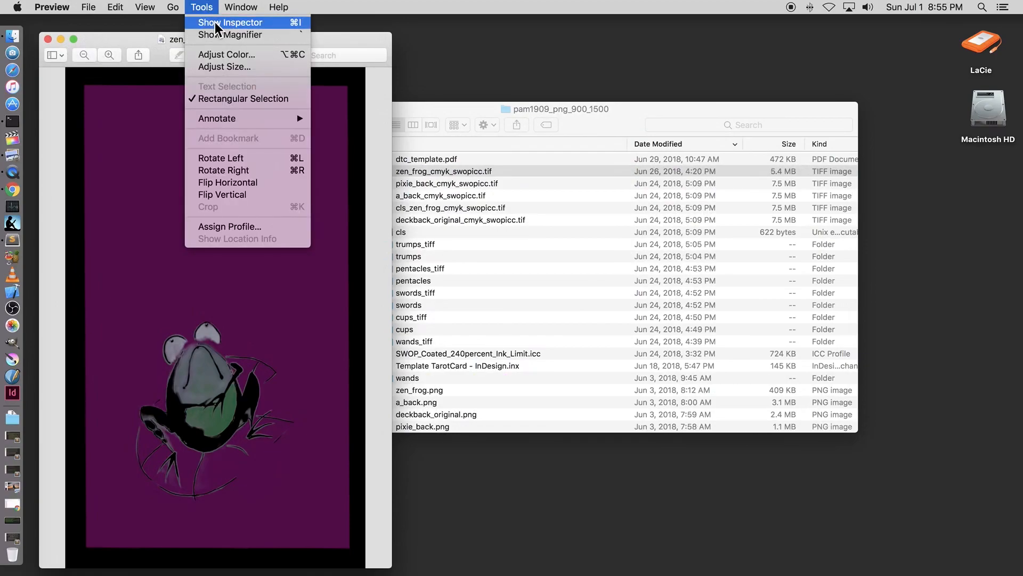
left_click(215, 21)
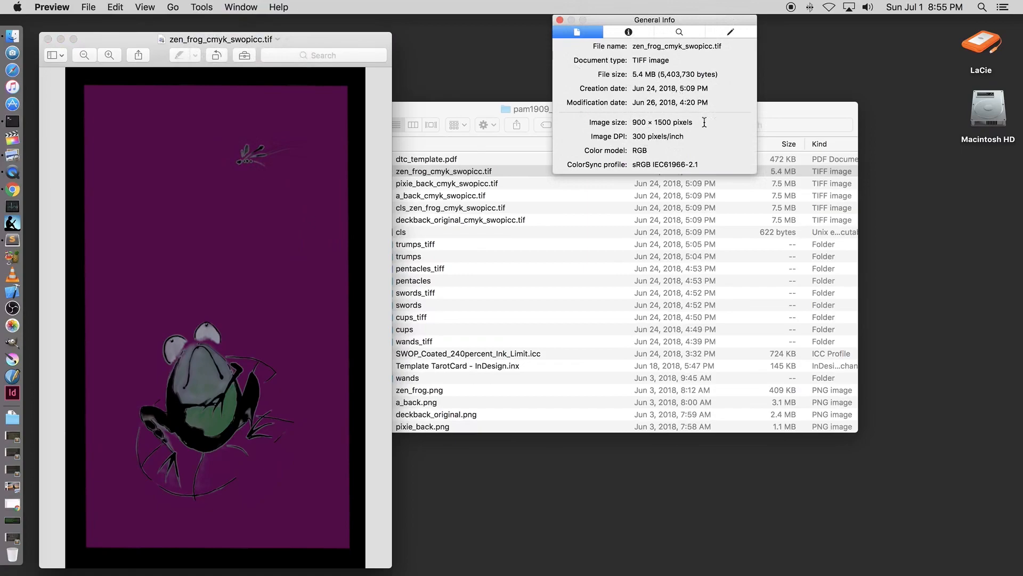
left_click(632, 31)
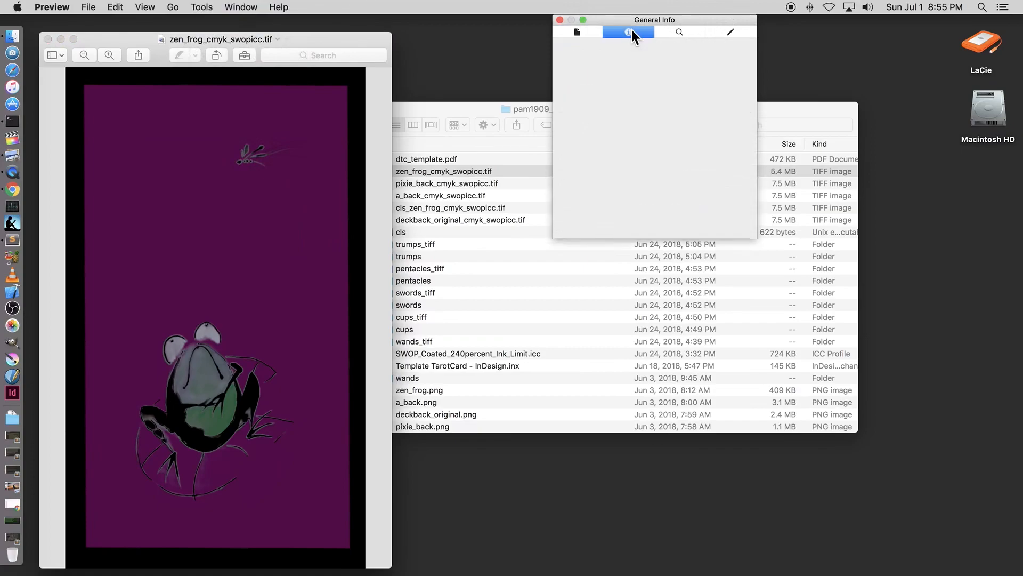
left_click(561, 20)
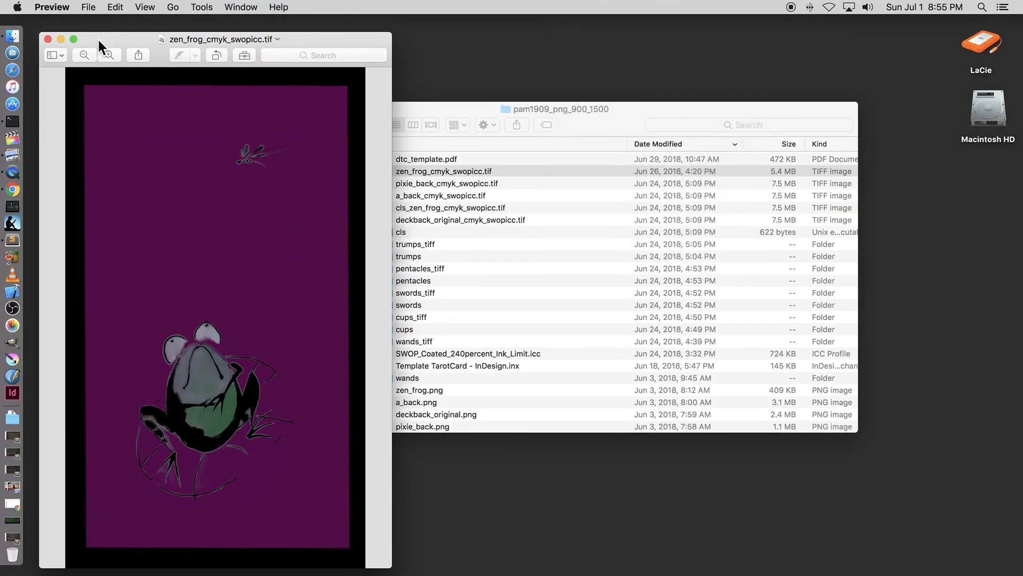
Close the zen_frog_cmyk_swopicc.tif image and open Tower.tif from the trumps_tiff folder with Preview
left_click(47, 38)
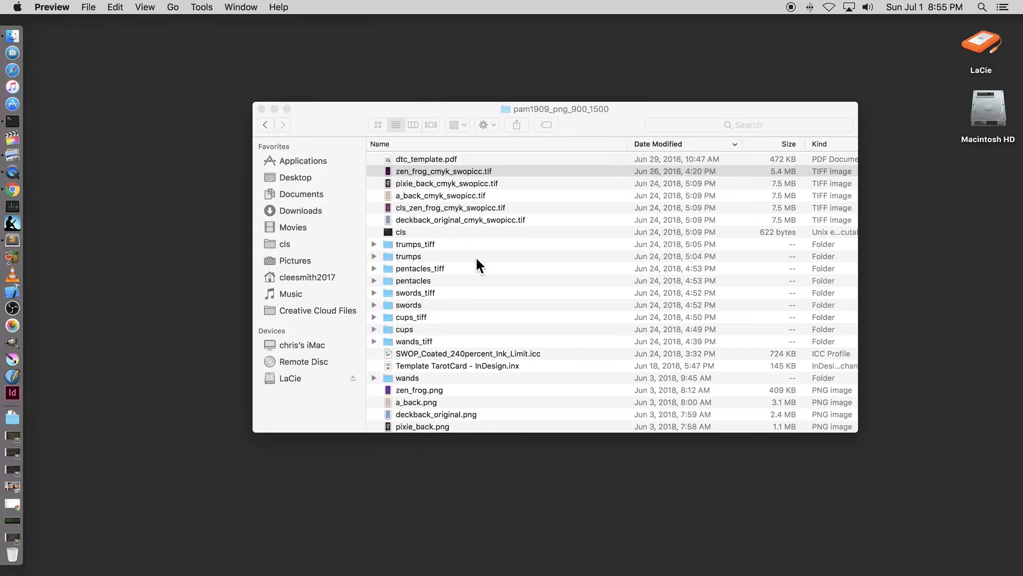
scroll(476, 256, "up", 3)
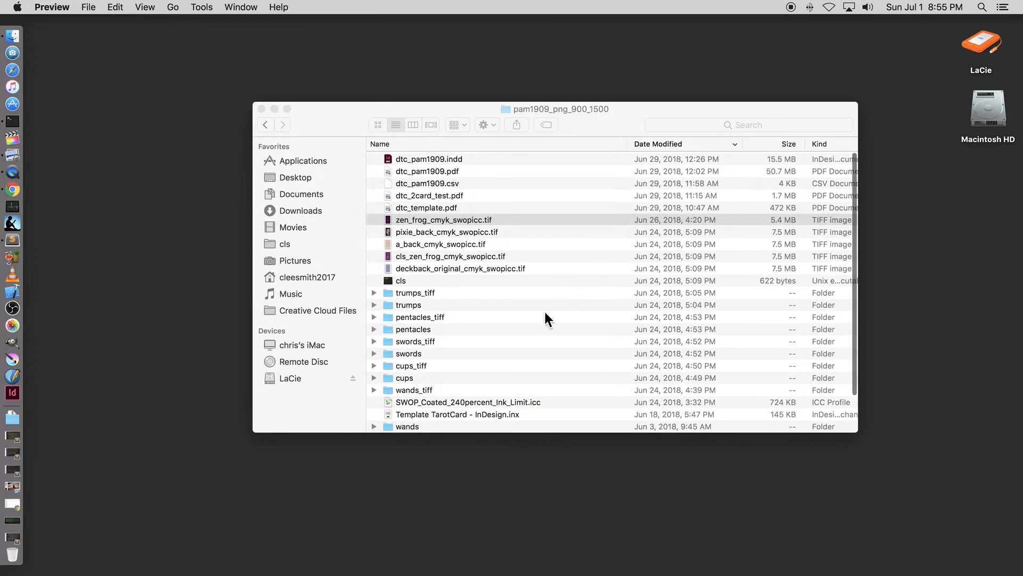
scroll(544, 313, "down", 3)
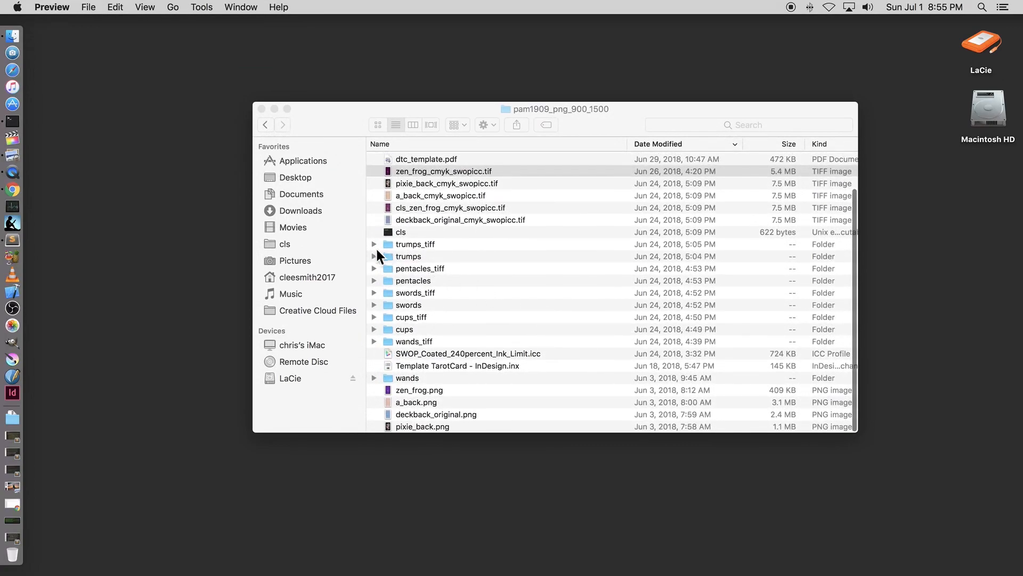
left_click(373, 243)
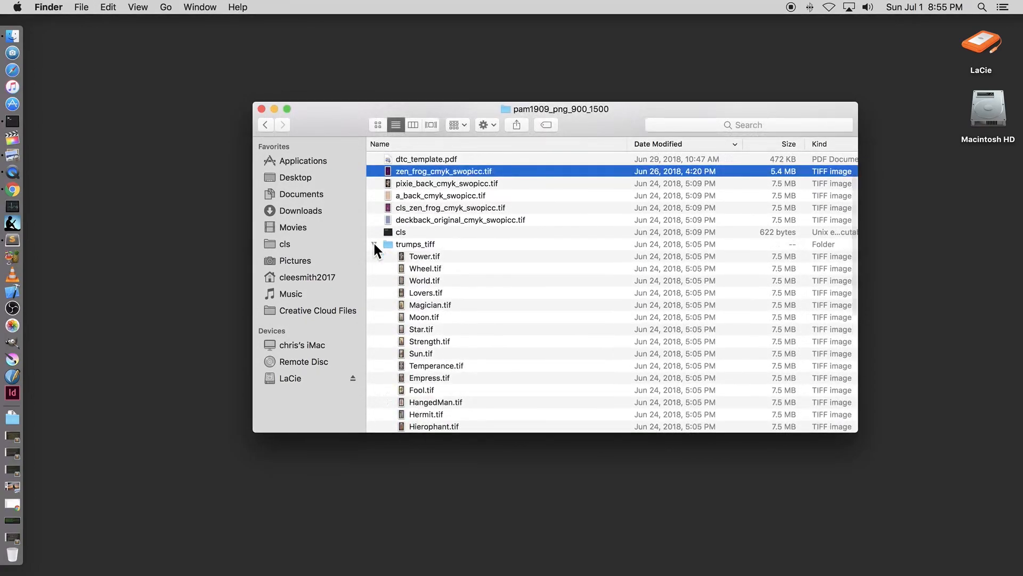
left_click(409, 256)
right_click(408, 257)
mouse_move(491, 277)
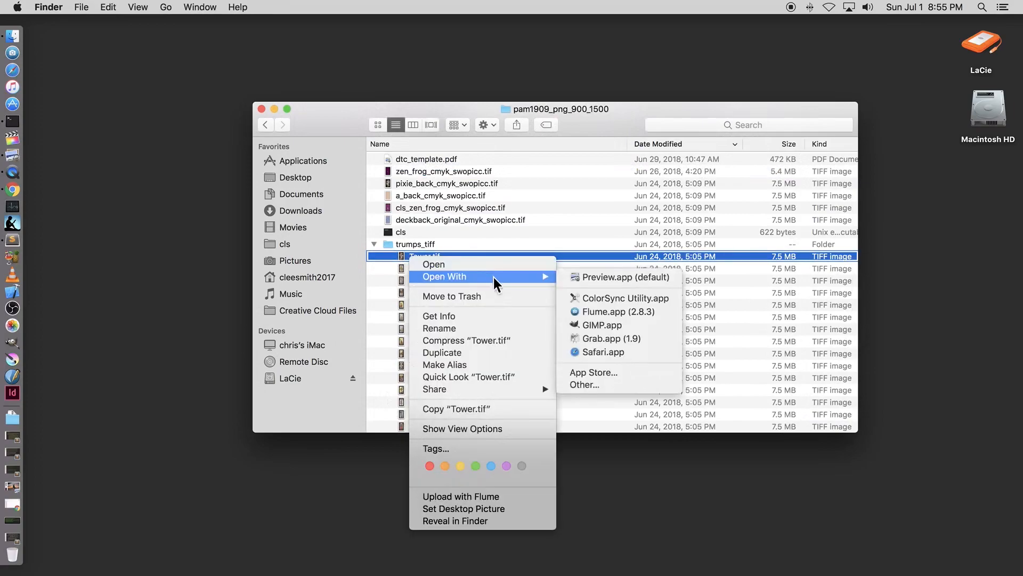
left_click(591, 282)
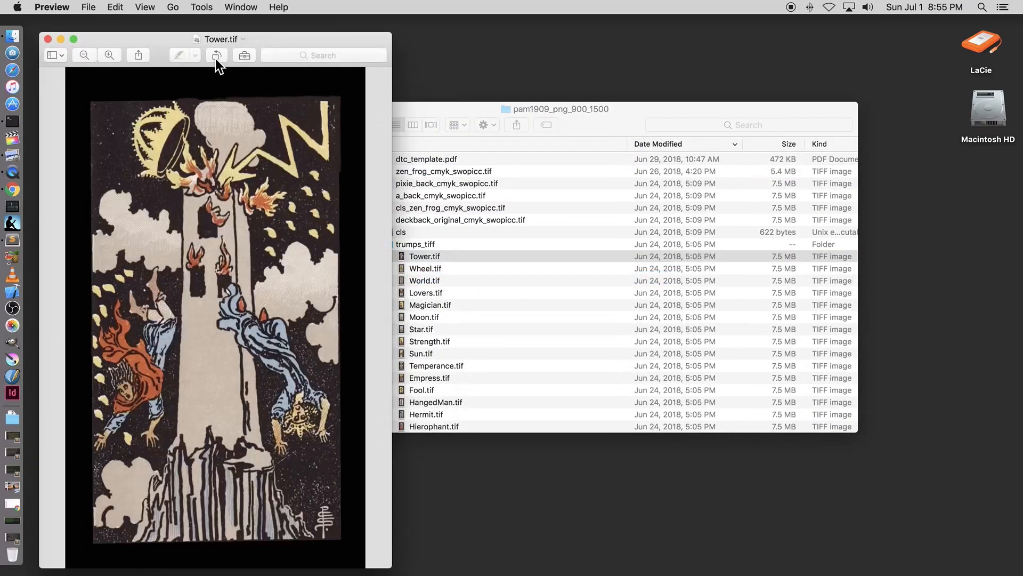
Inspect the general info of Tower.tif for its image size, DPI, color model and ColorSync profile, and close the inspector and the image
left_click(202, 8)
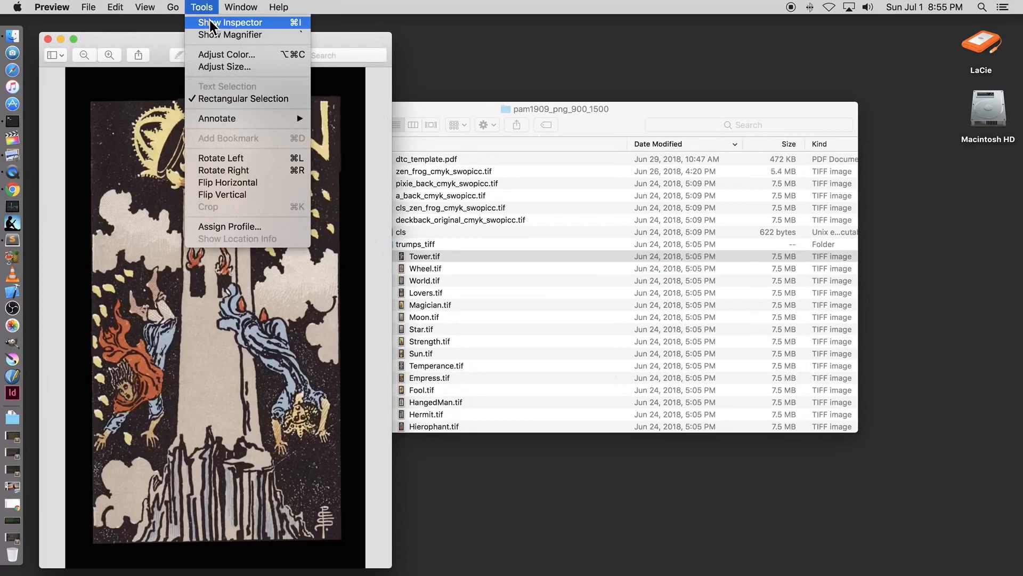
left_click(210, 20)
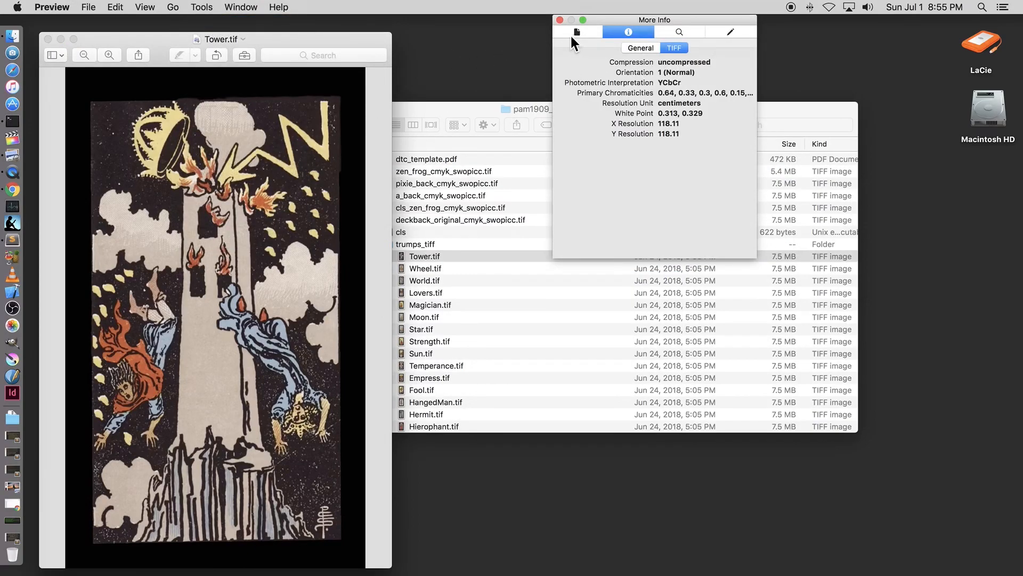
left_click(574, 33)
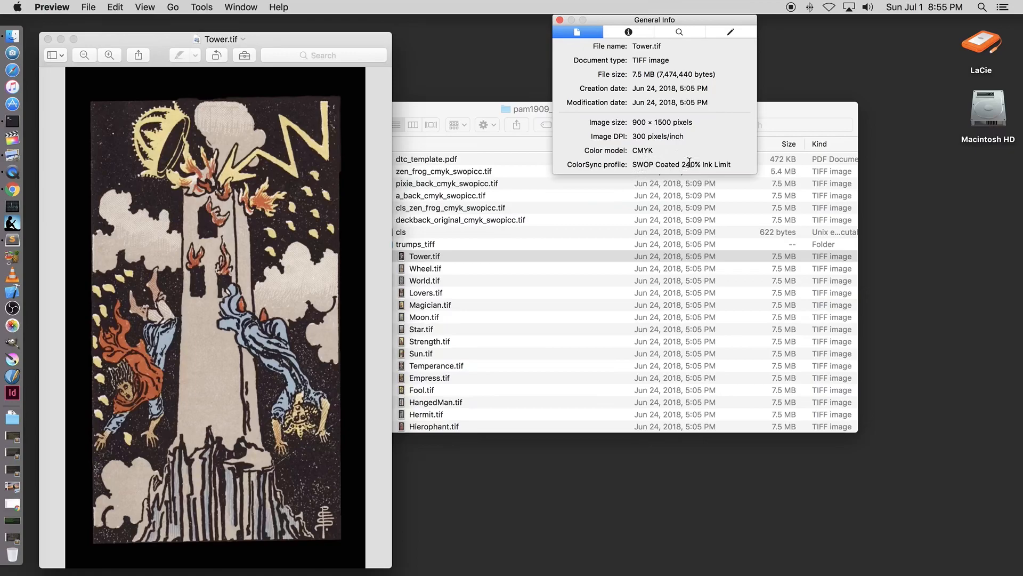
left_click(559, 19)
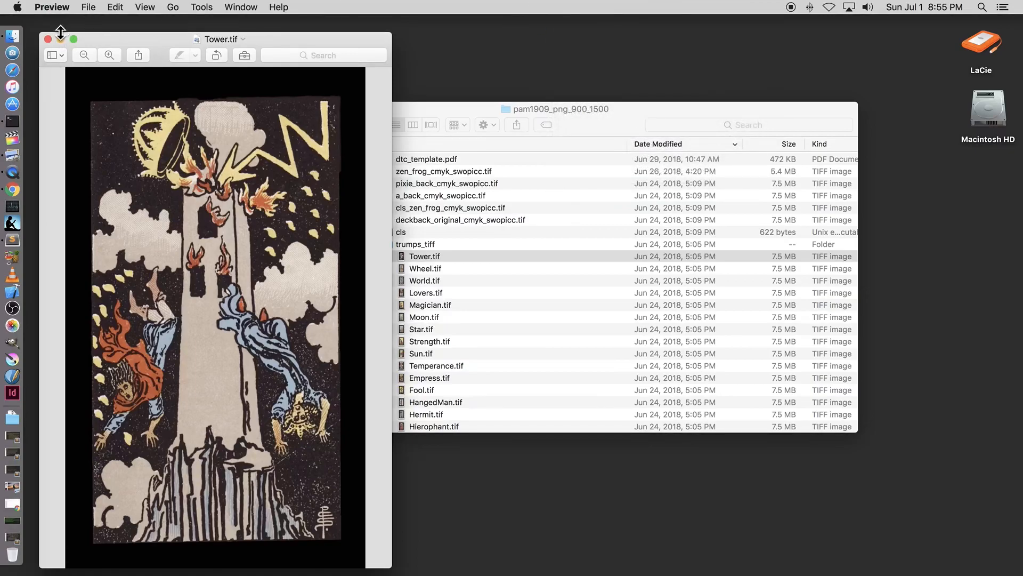
left_click(48, 38)
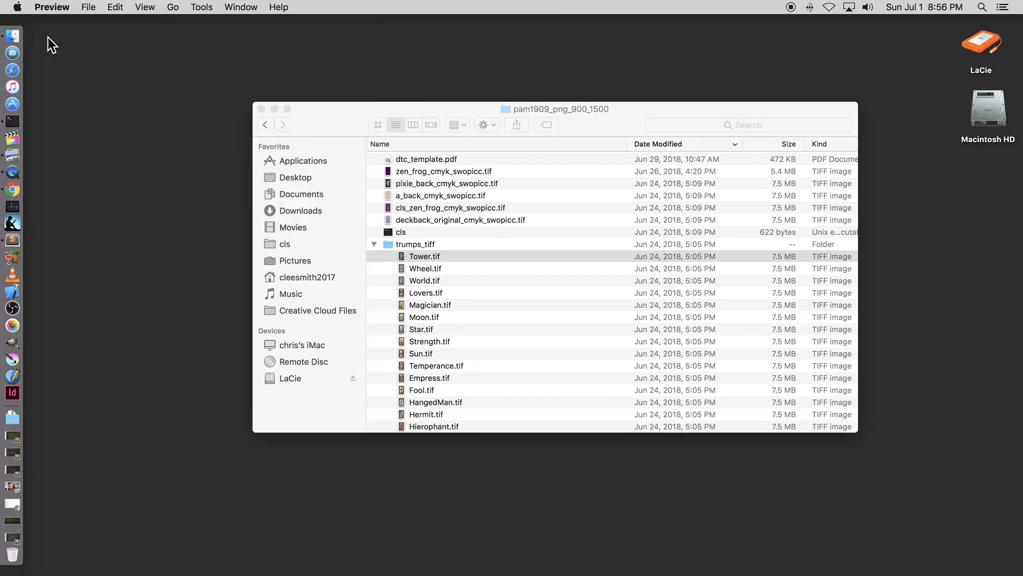
Collapse the trumps_tiff folder and open cls_zen_frog_cmyk_swopicc.tif with Preview
left_click(374, 244)
scroll(505, 259, "up", 3)
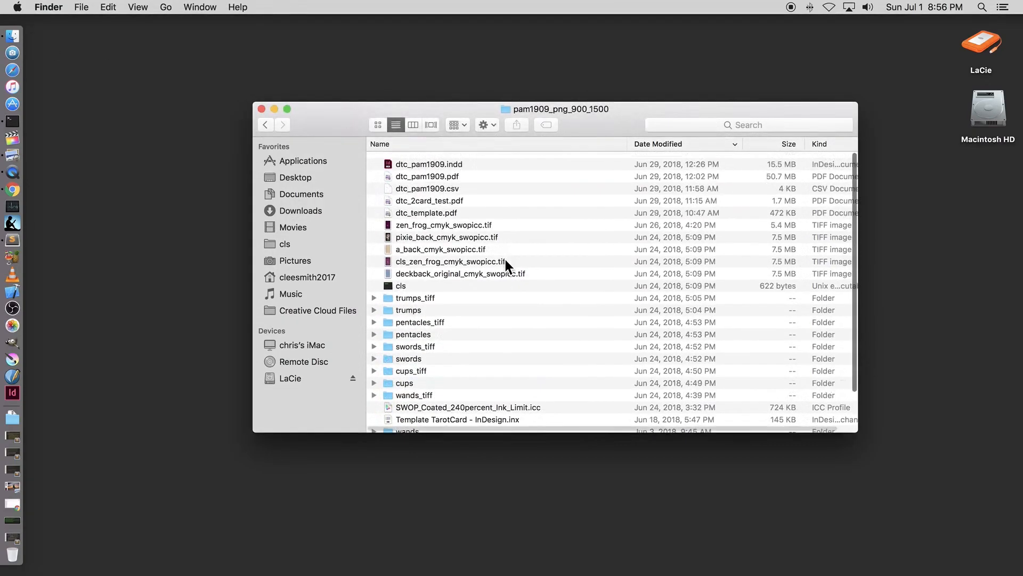
left_click(417, 257)
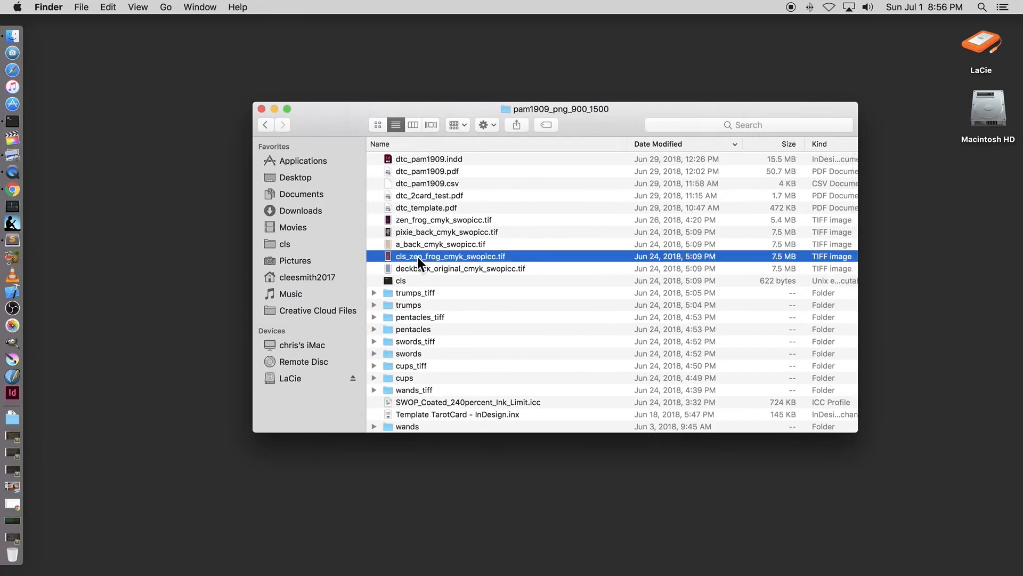
right_click(417, 256)
mouse_move(615, 273)
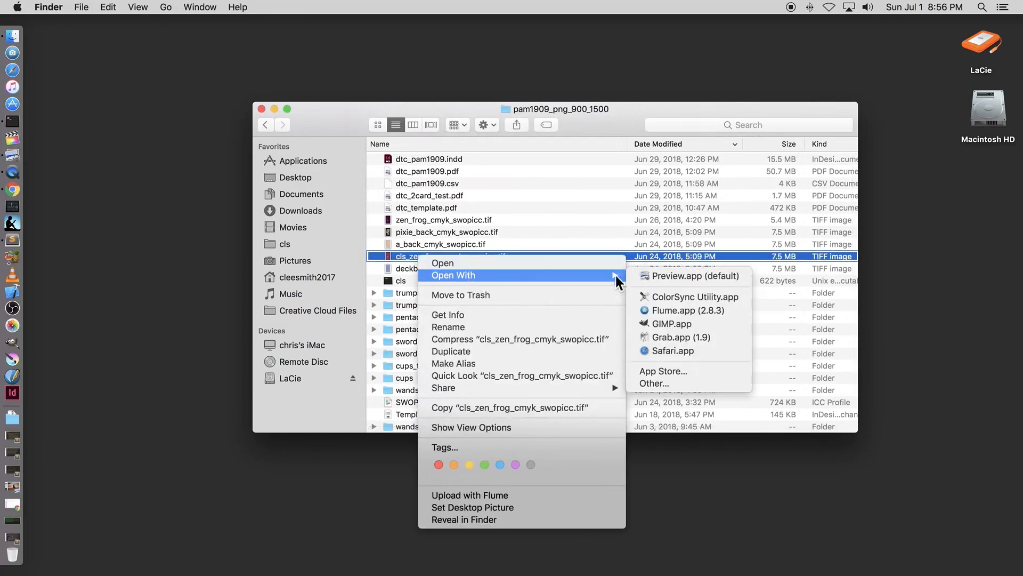
left_click(673, 275)
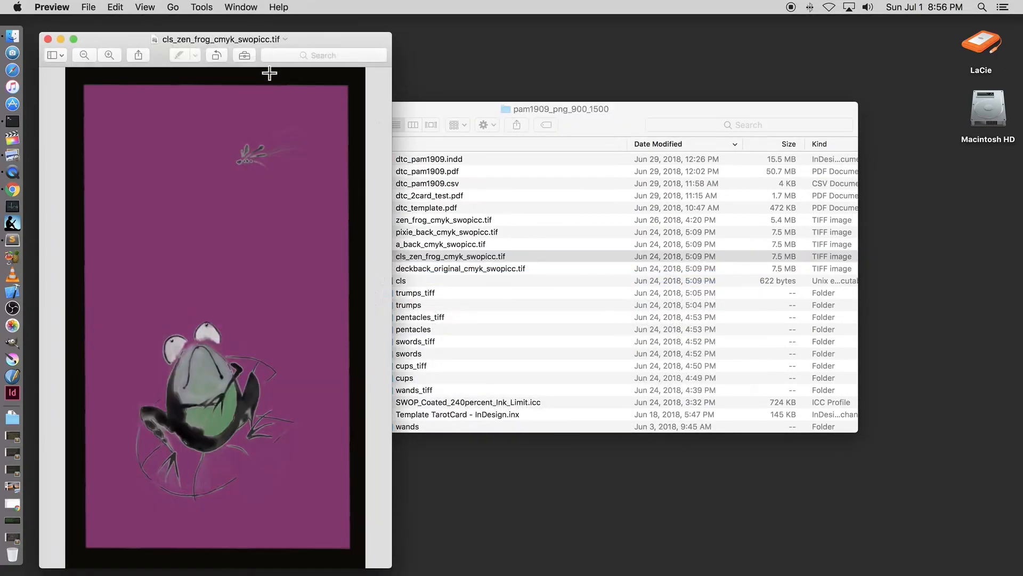
Inspect the general info of cls_zen_frog_cmyk_swopicc.tif, and close the inspector and the image
left_click(202, 7)
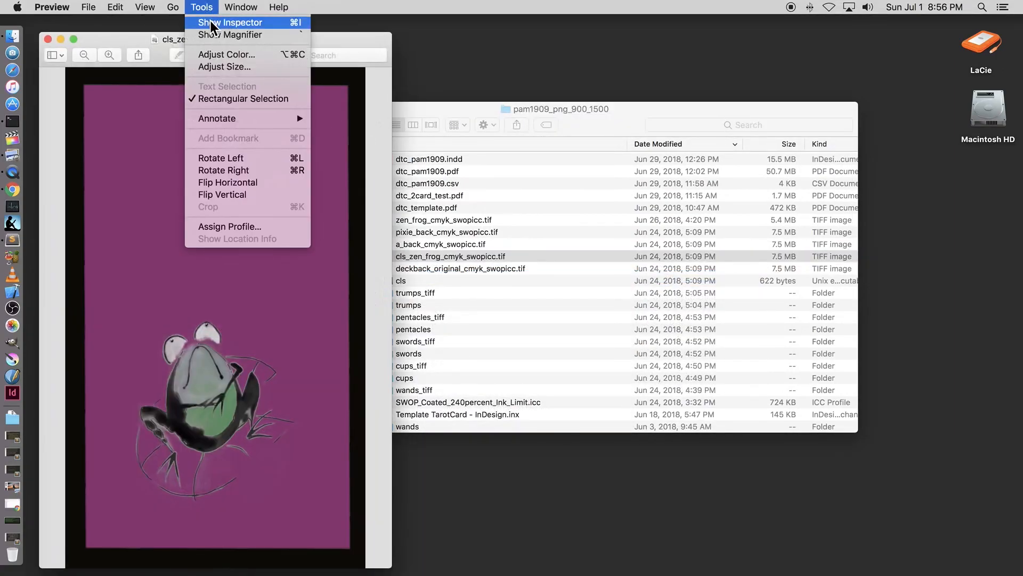
left_click(210, 22)
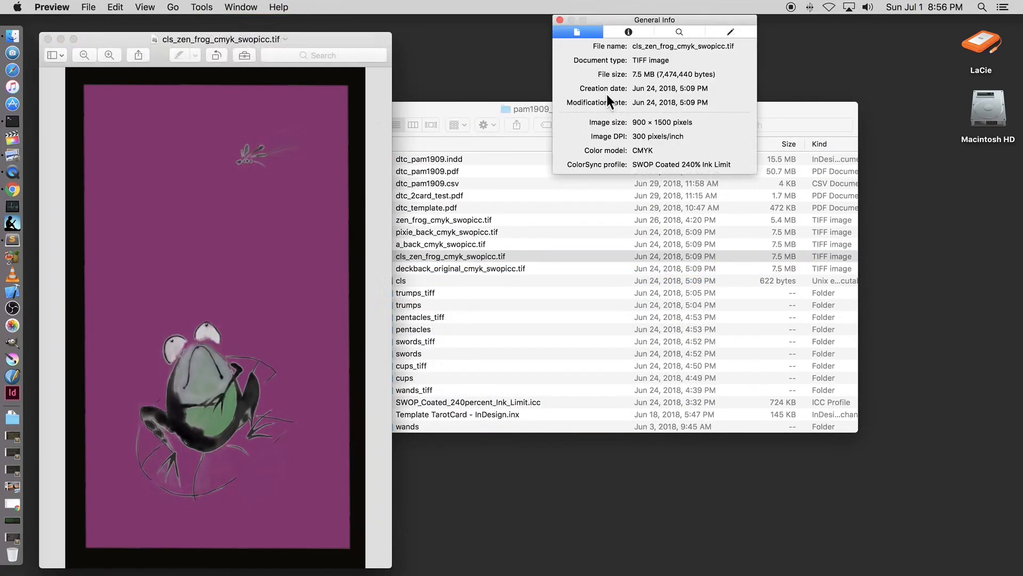
left_click(560, 21)
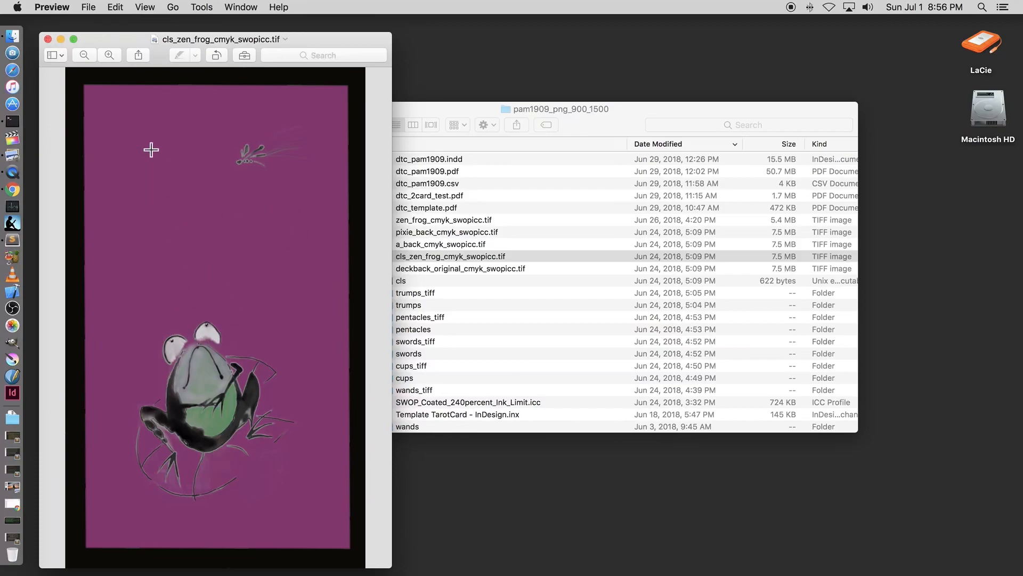
left_click(47, 39)
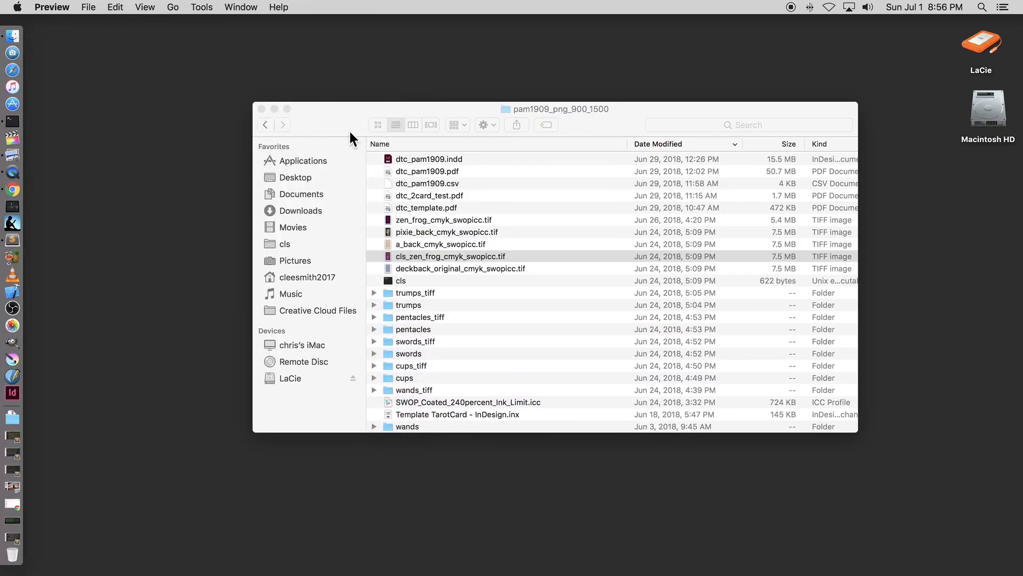
Minimize the Finder window, review the CSV and InDesign sections of dtc_how_to.txt in Sublime Text, and minimize it
left_click(330, 120)
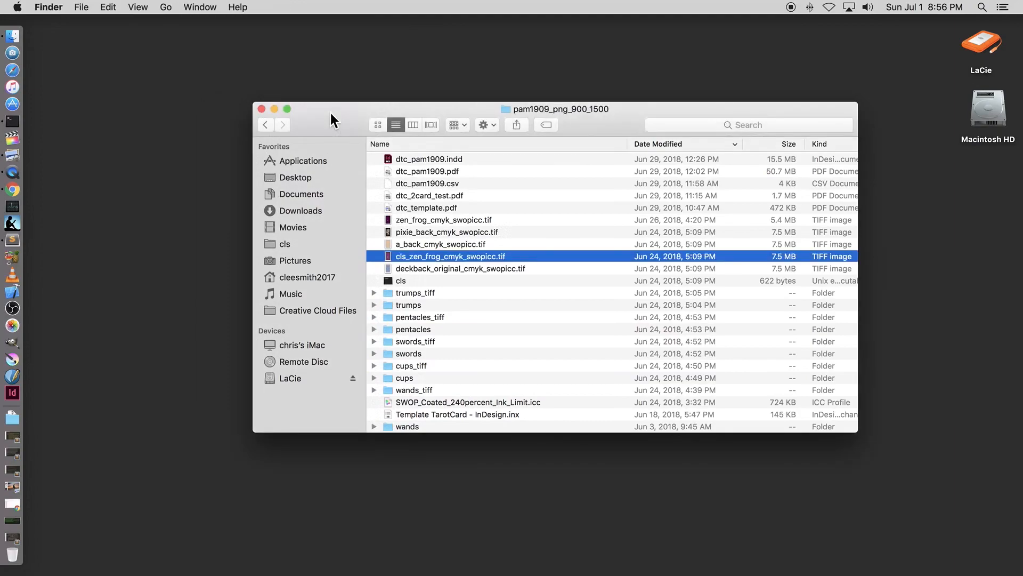
left_click(274, 108)
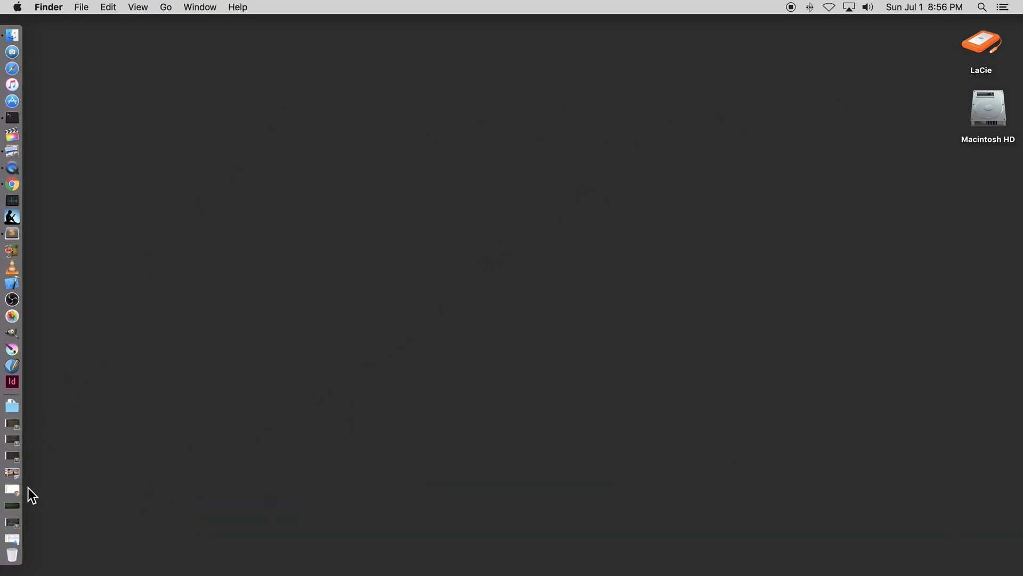
left_click(11, 523)
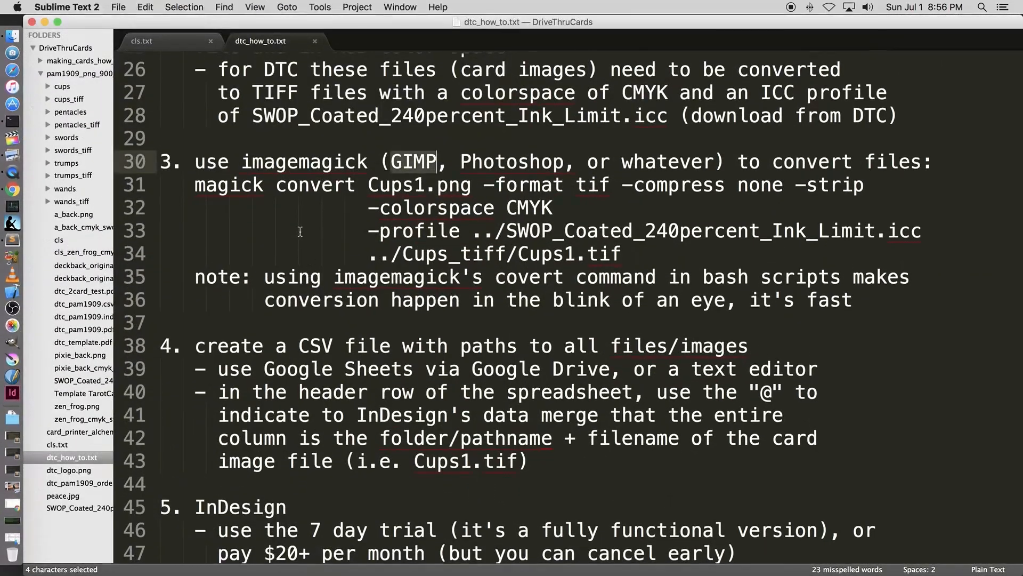
scroll(300, 252, "down", 5)
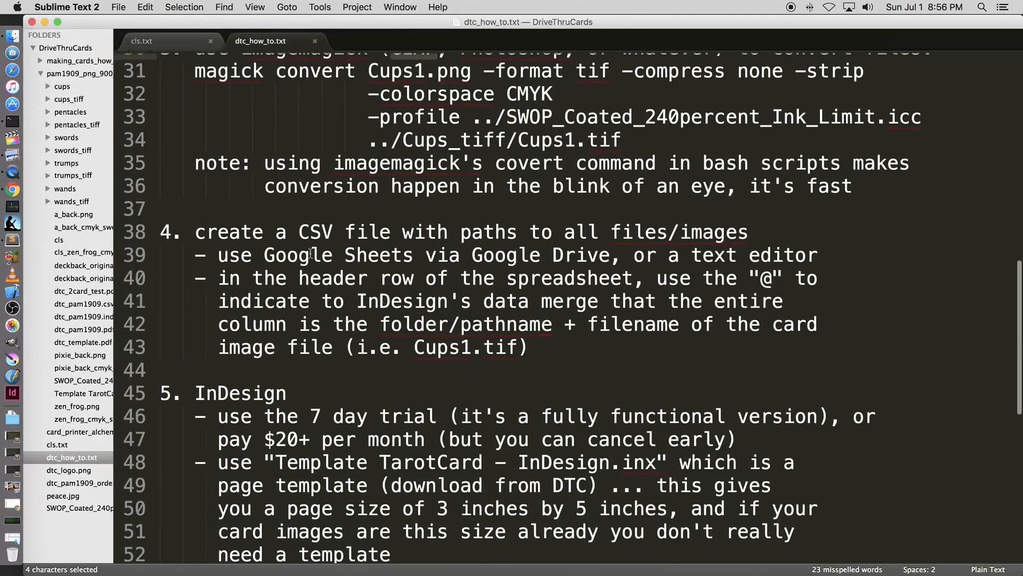
scroll(310, 297, "down", 3)
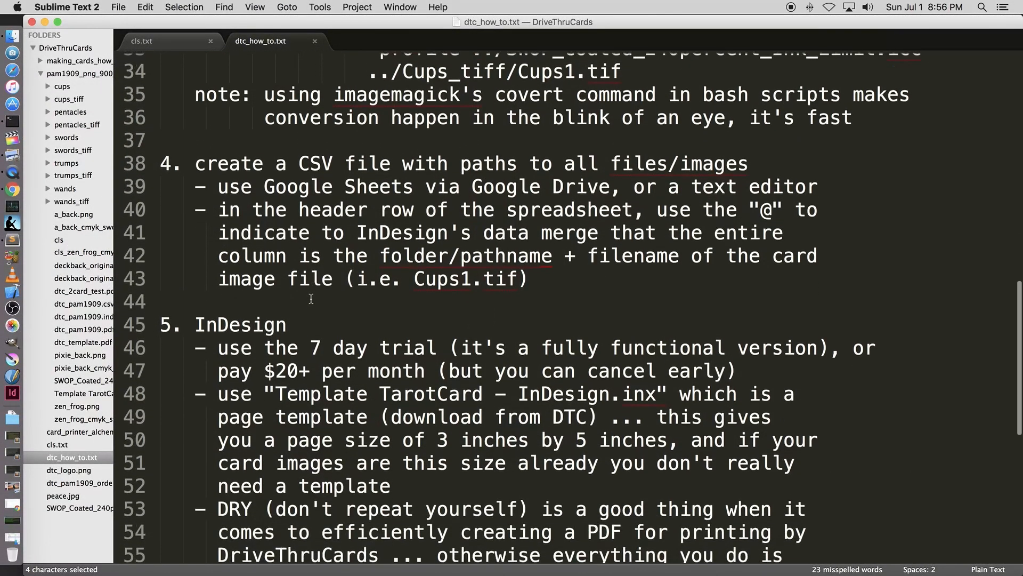
left_click(44, 21)
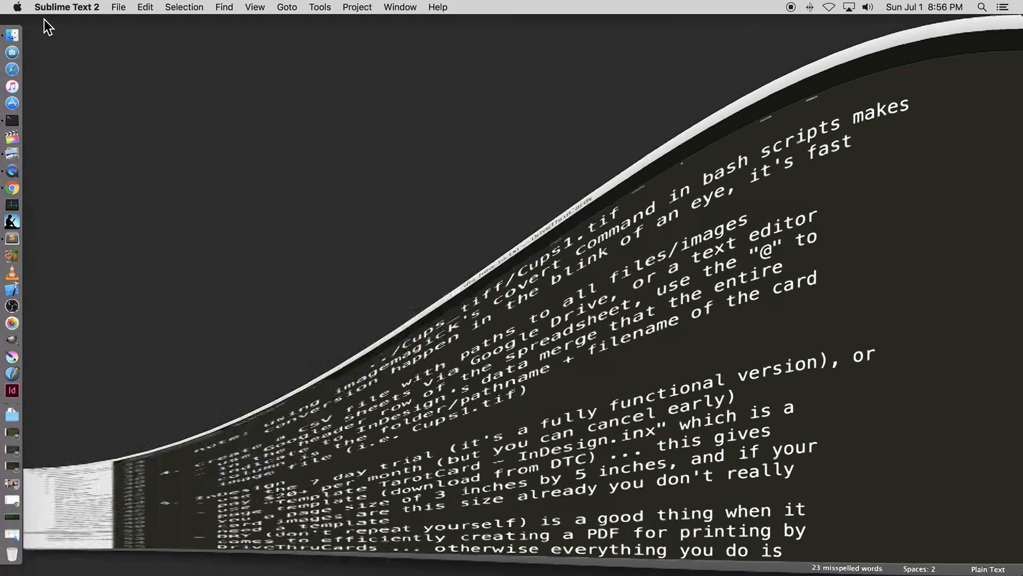
Switch to InDesign and open Template TarotCard - InDesign.inx from the making_cards_how_to folder
left_click(12, 382)
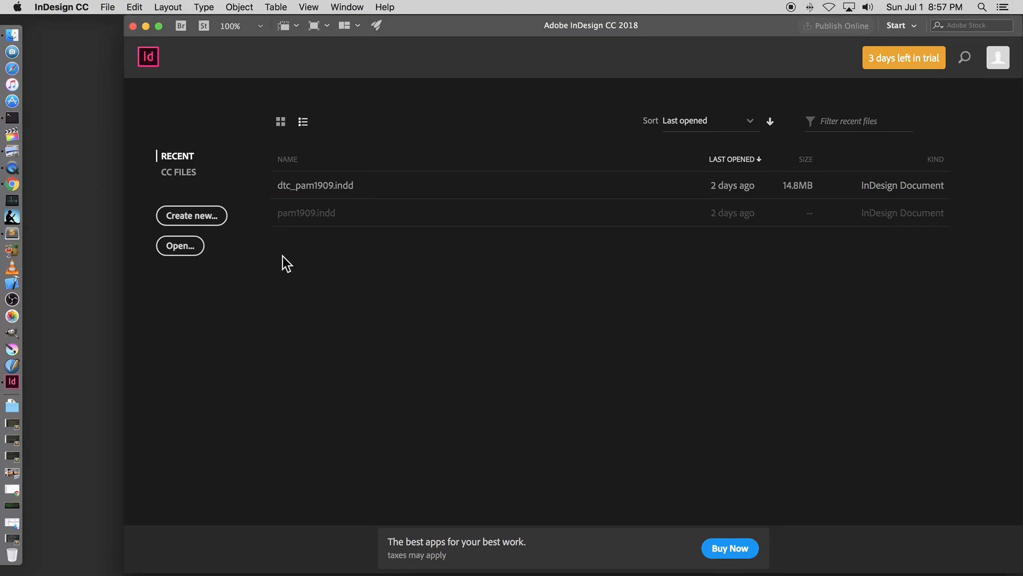
left_click(179, 247)
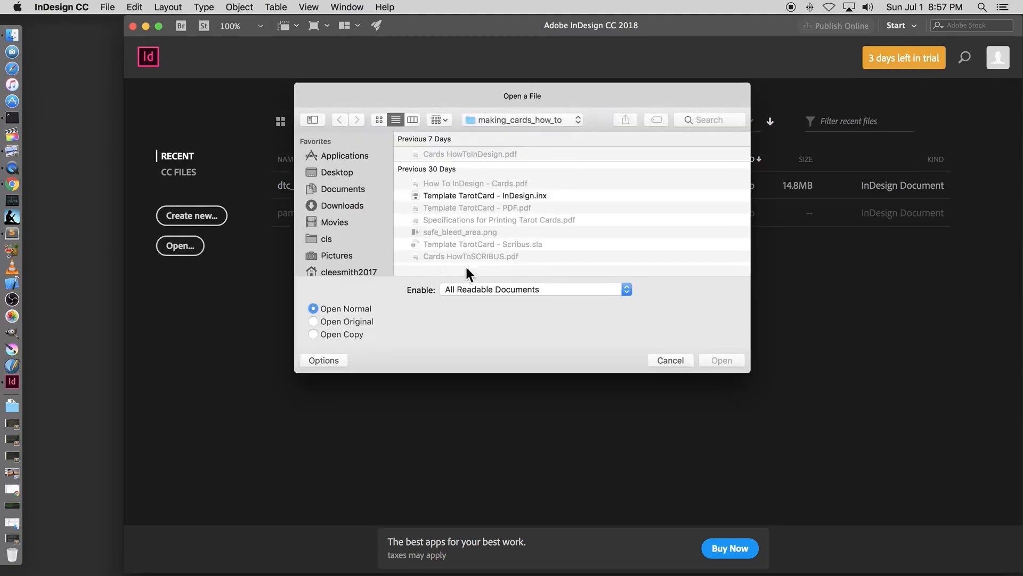
double_click(528, 195)
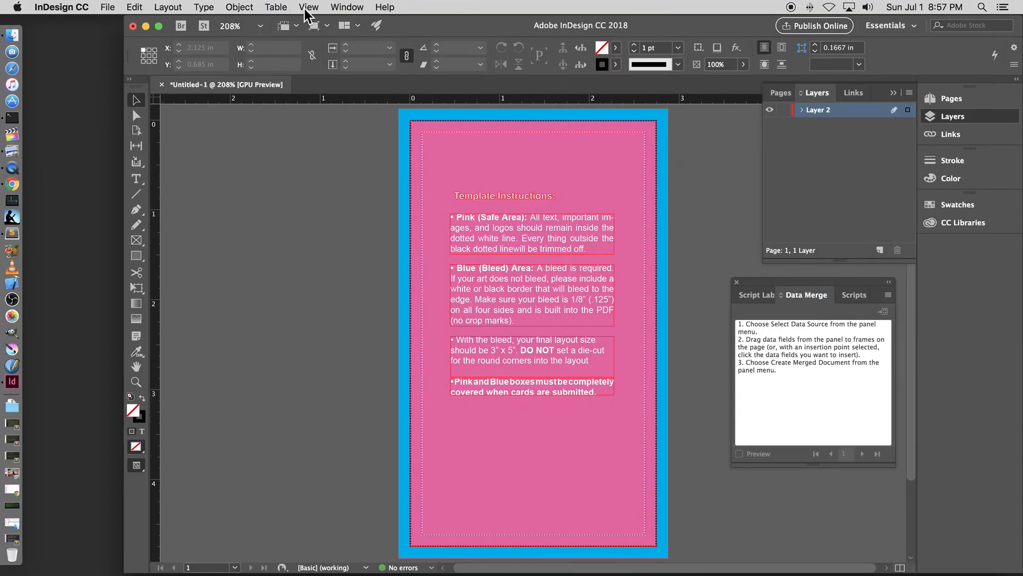
Hide the Data Merge utility and display it again
left_click(346, 8)
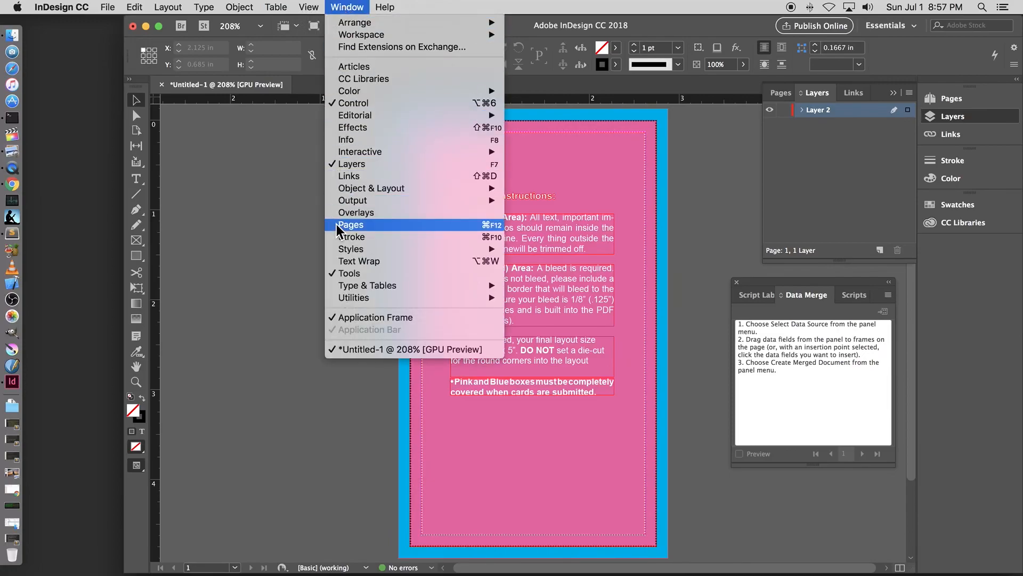
mouse_move(381, 303)
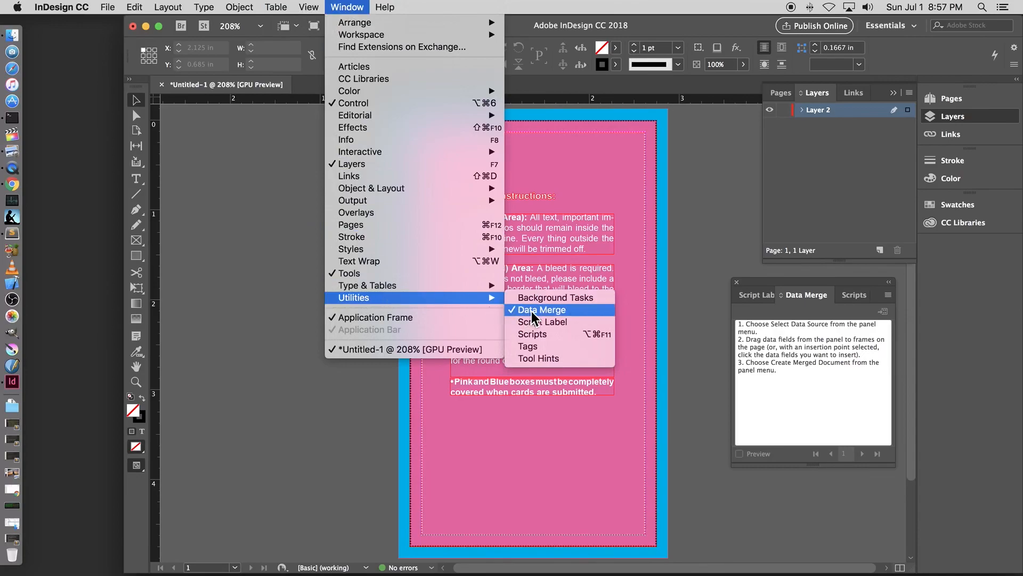
left_click(532, 312)
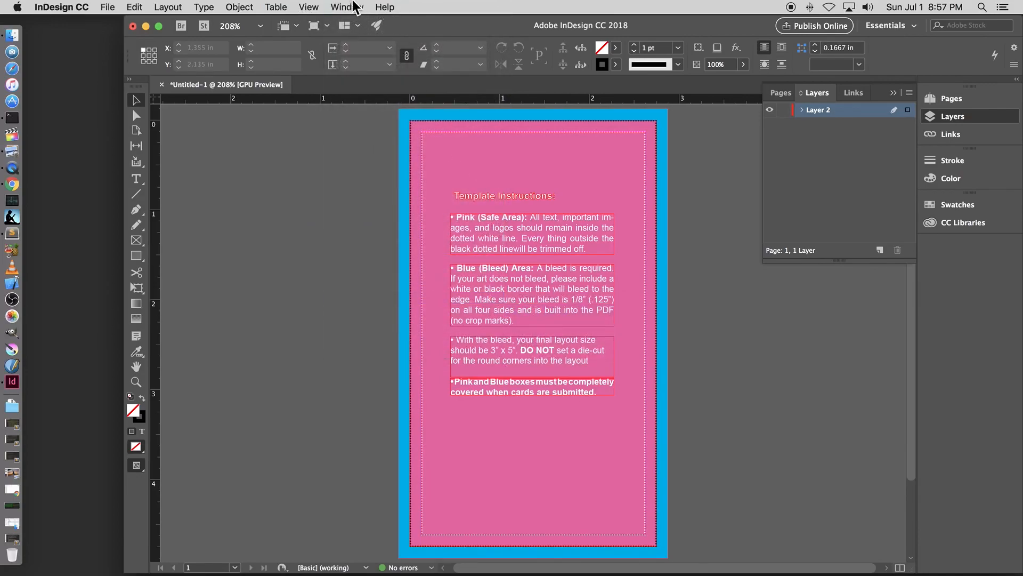
left_click(345, 10)
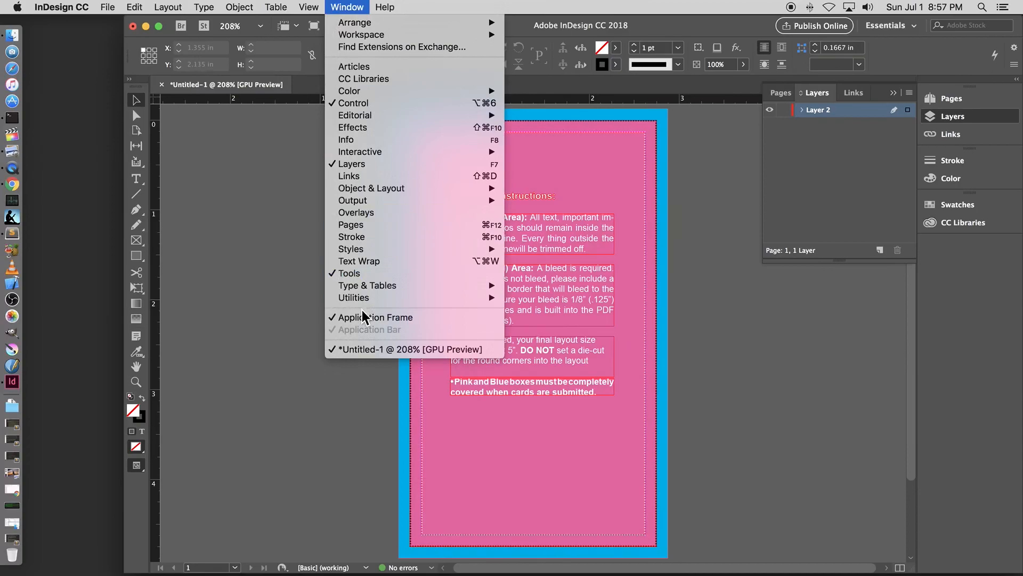
mouse_move(366, 302)
left_click(549, 310)
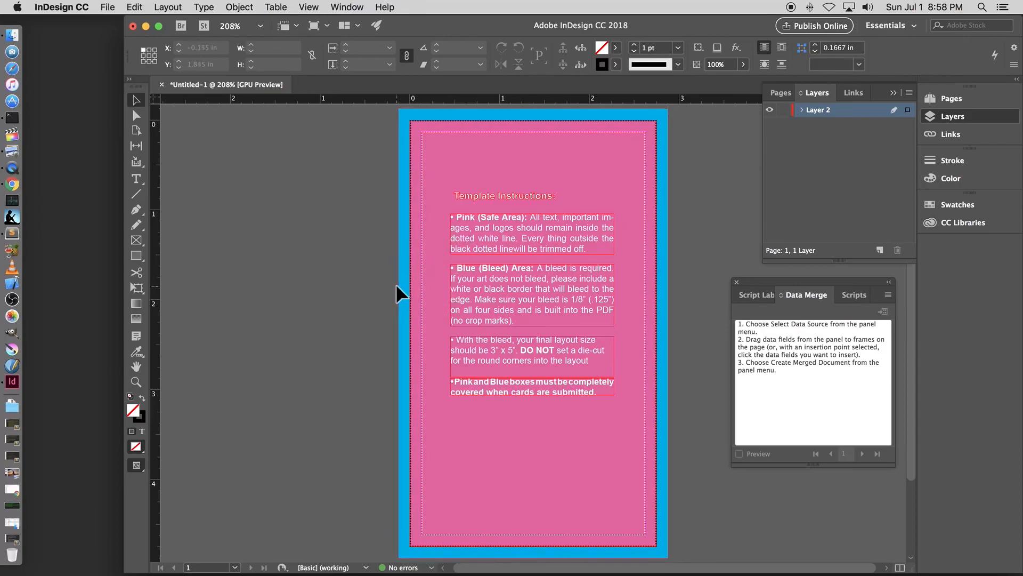
Delete the four instruction paragraphs from the card template: safe area, bleed area, final layout size, and covered-boxes note
left_click(500, 227)
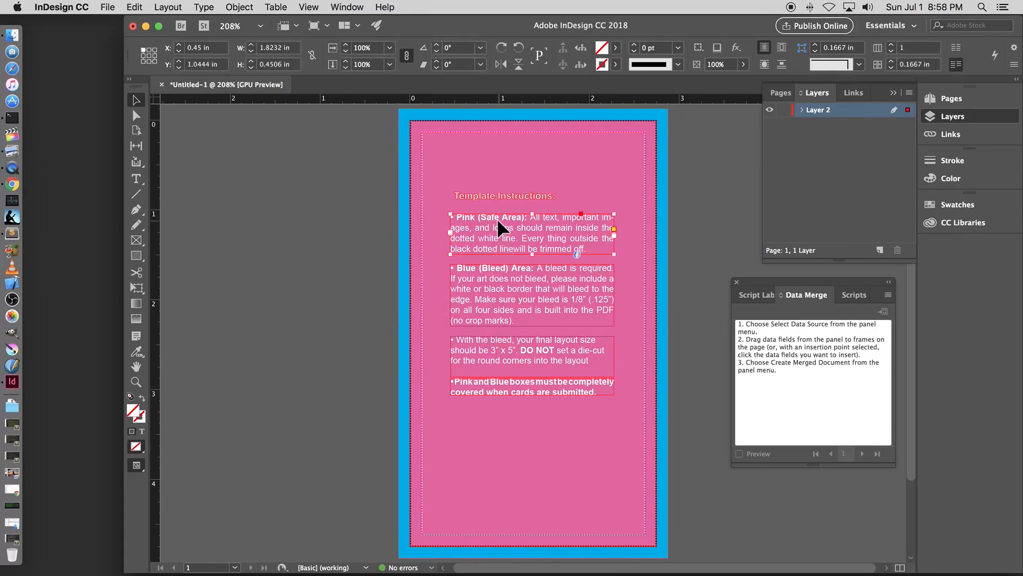
key("Delete")
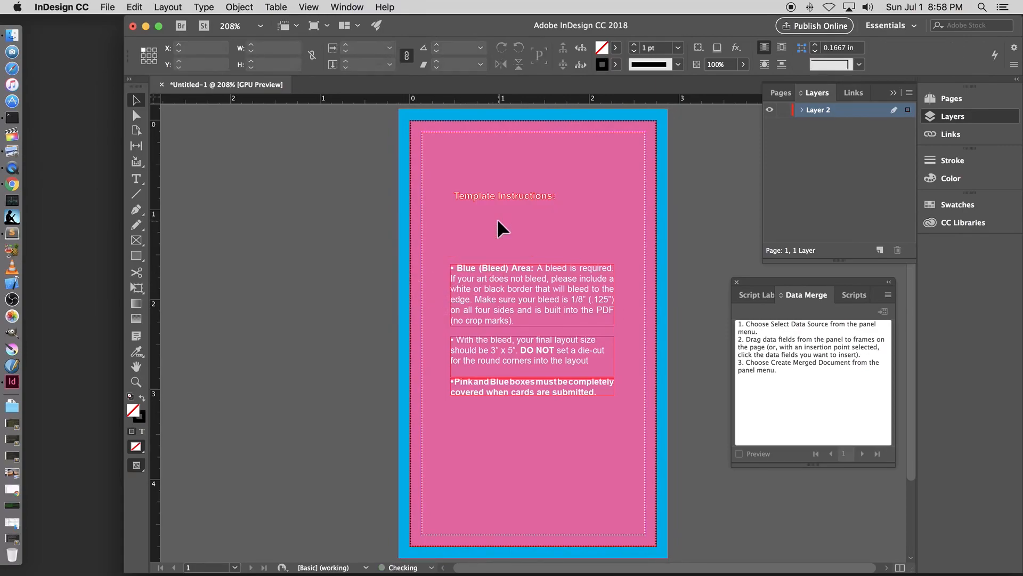
left_click(525, 289)
key("Delete")
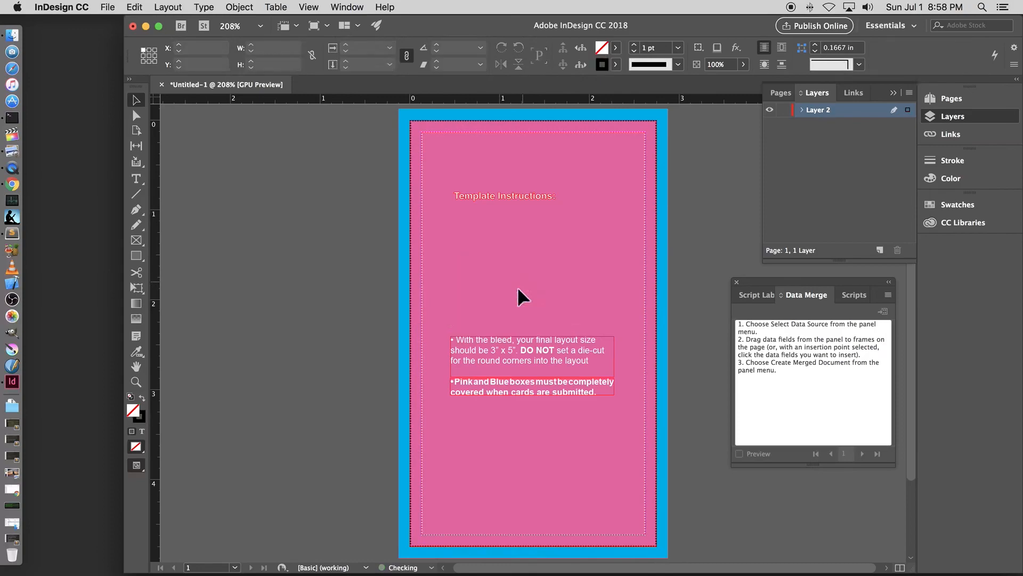
left_click(531, 351)
key("Delete")
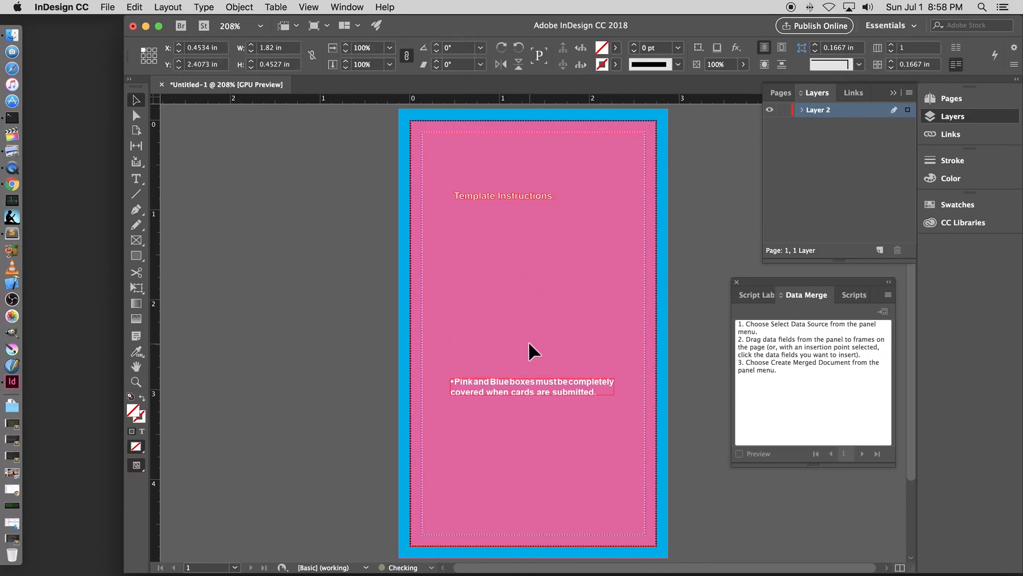
left_click(531, 392)
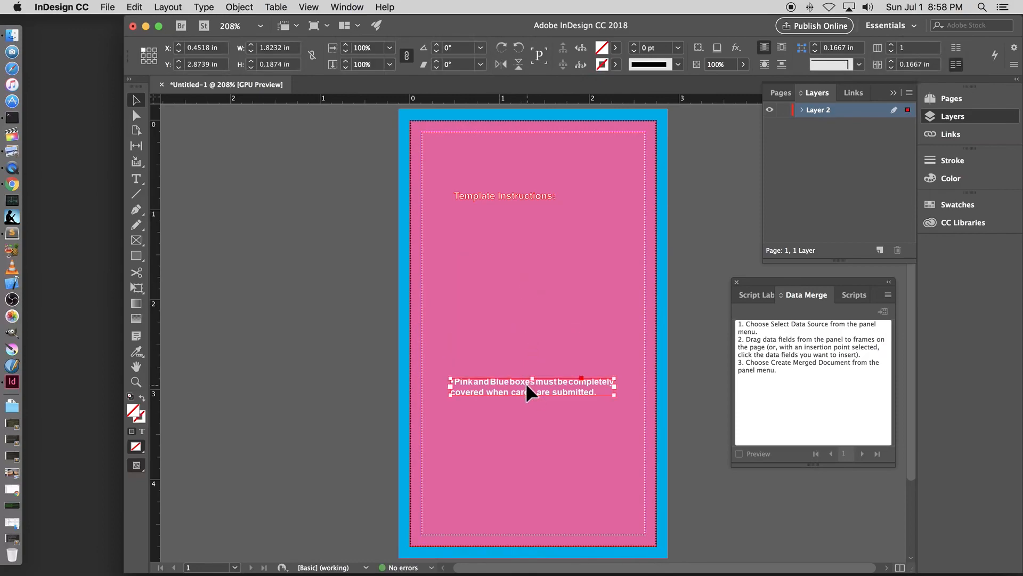
key("Delete")
Delete the white dotted safe-area frame and the Template Instructions heading from the card
left_click(505, 194)
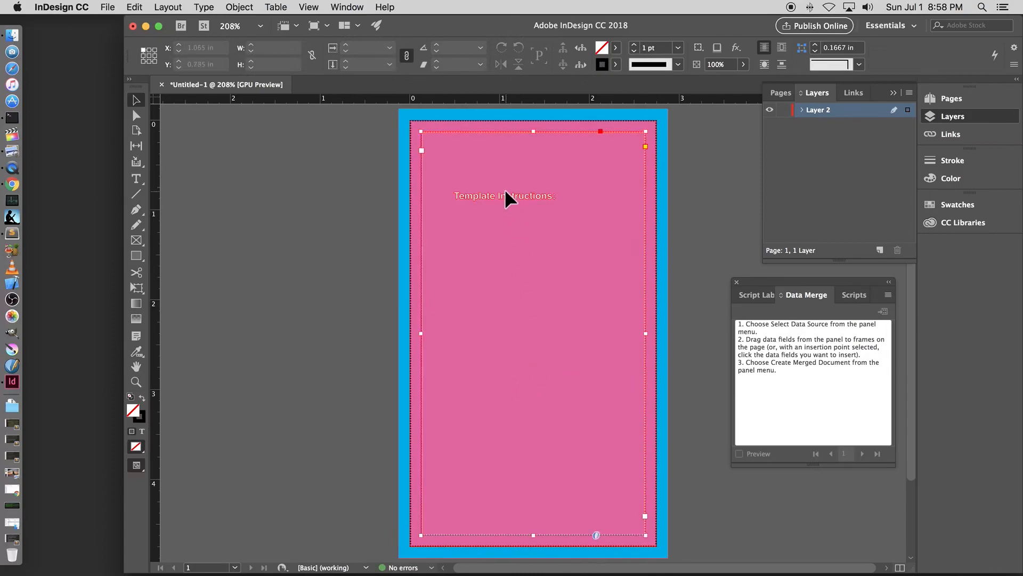
key("Delete")
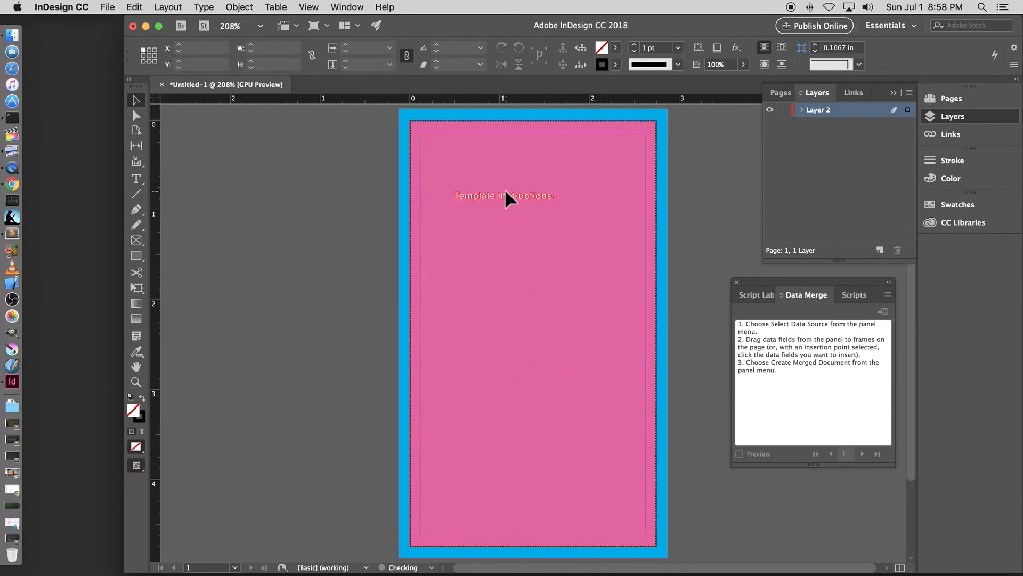
left_click(520, 196)
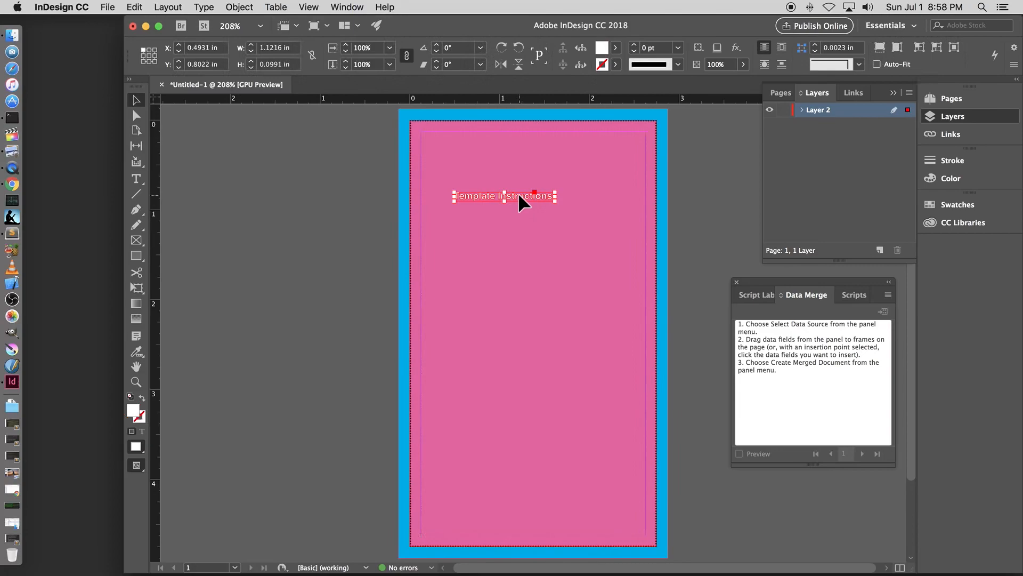
key("Delete")
Delete the pink safe-area rectangle from the card, undo the deletion once, and delete it again
left_click(655, 134)
key("Delete")
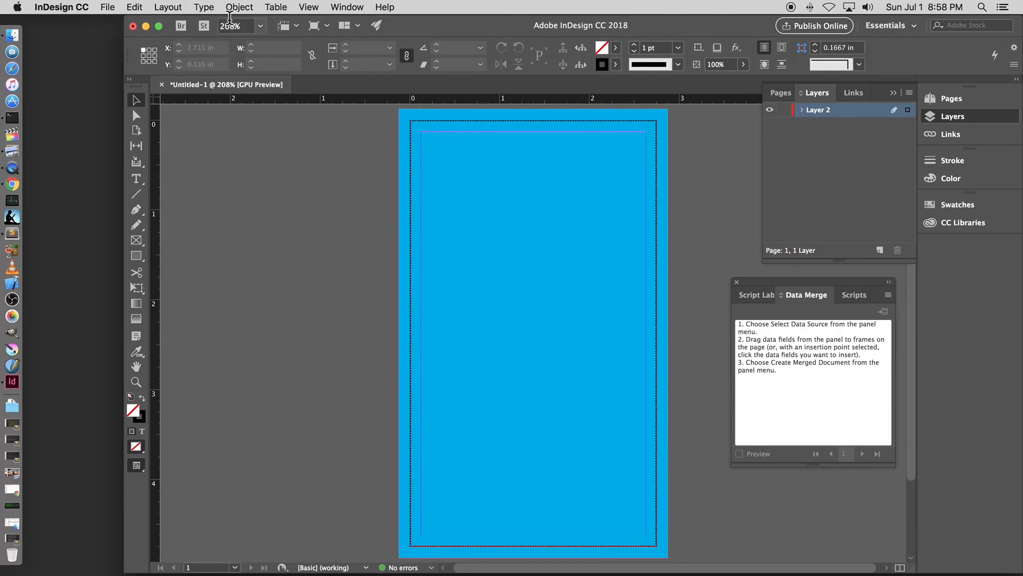
left_click(135, 8)
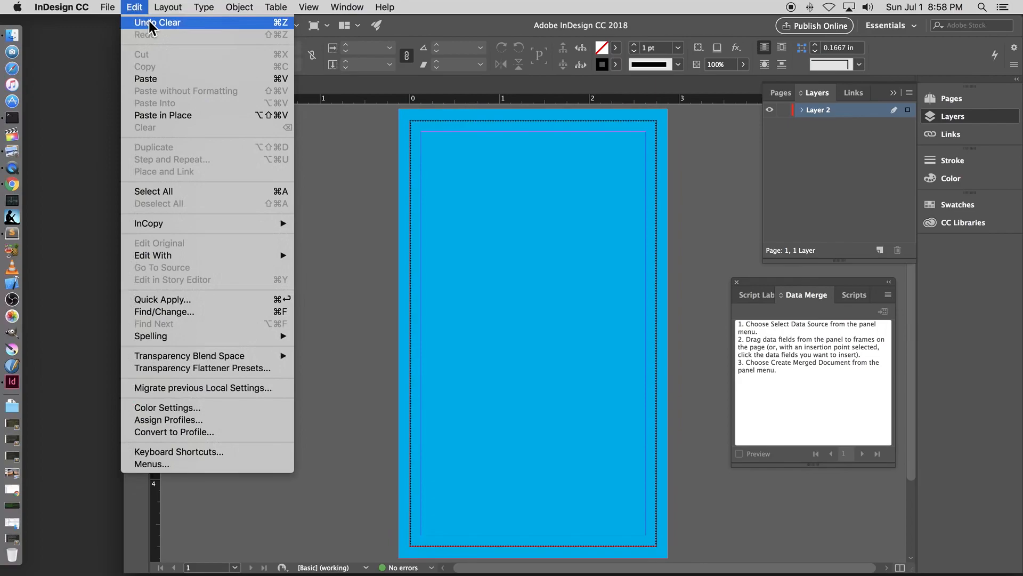
left_click(151, 22)
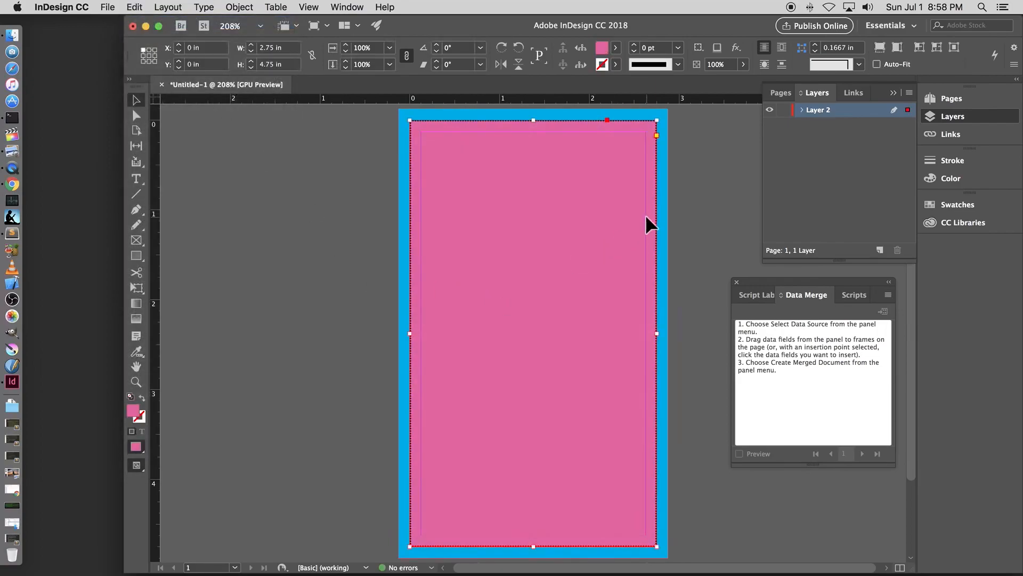
key("Delete")
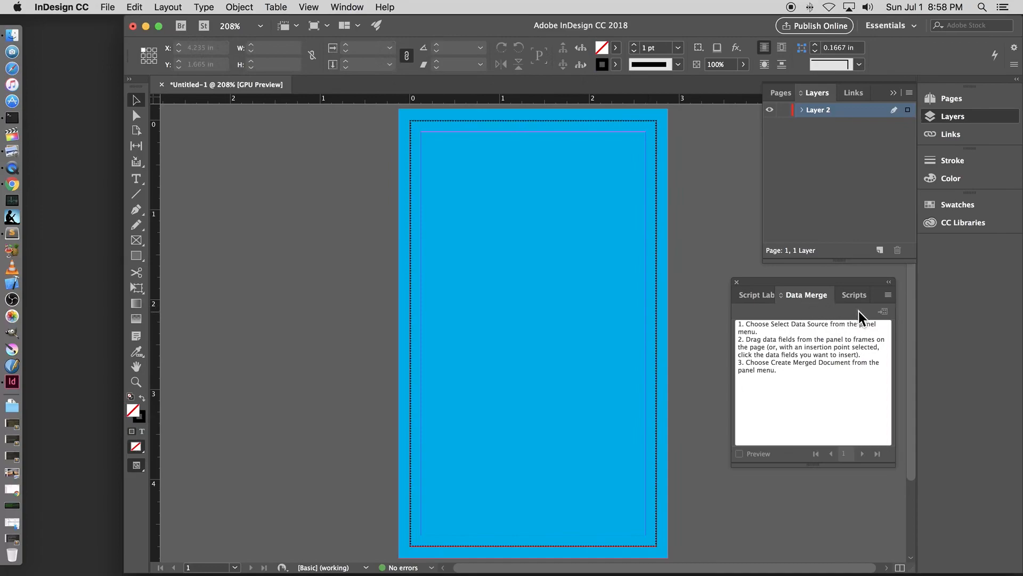
Select dtc_pam1909.csv from the pam1909_png_900_1500 folder as the data merge source
left_click(889, 296)
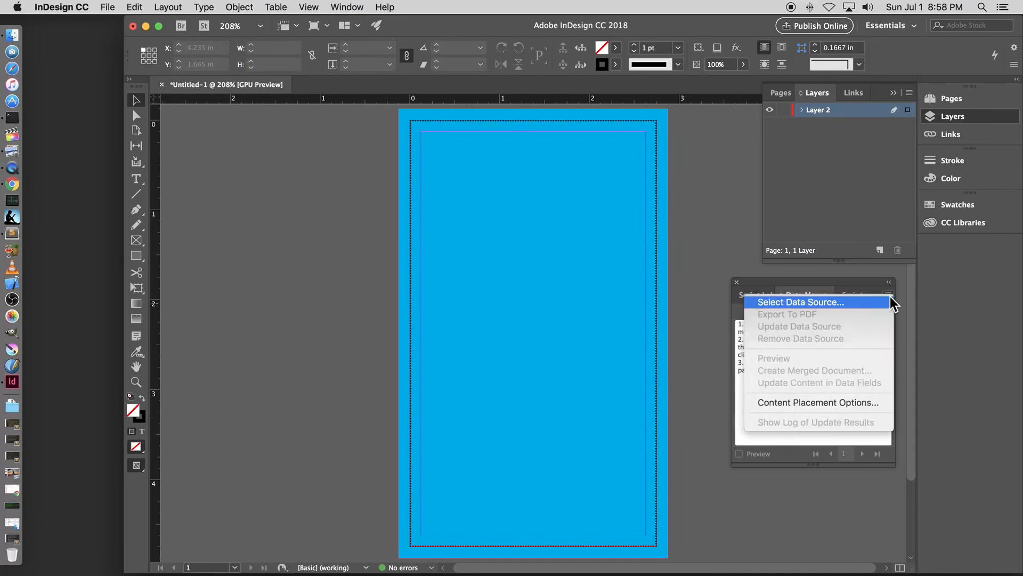
left_click(824, 308)
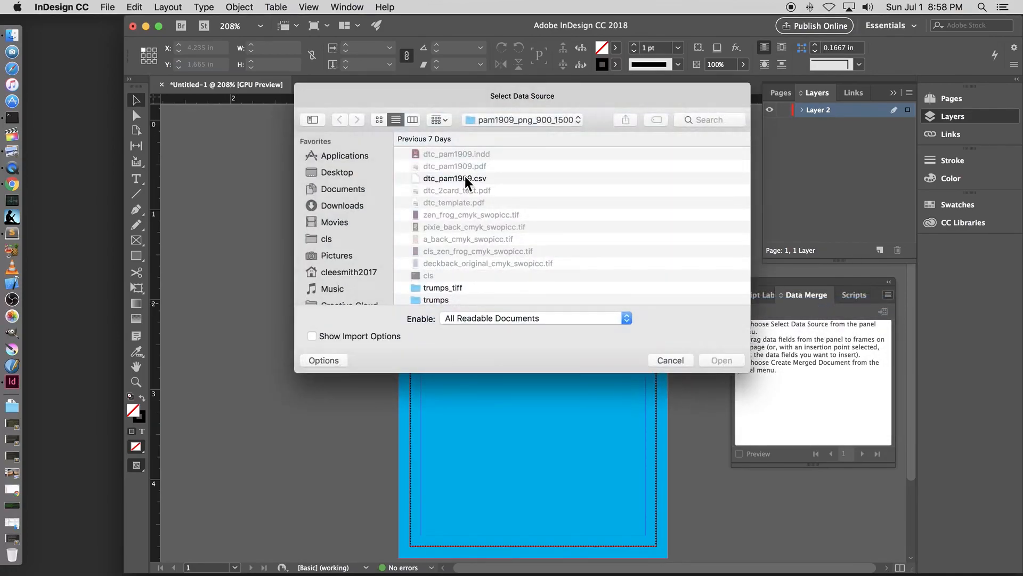
left_click(465, 179)
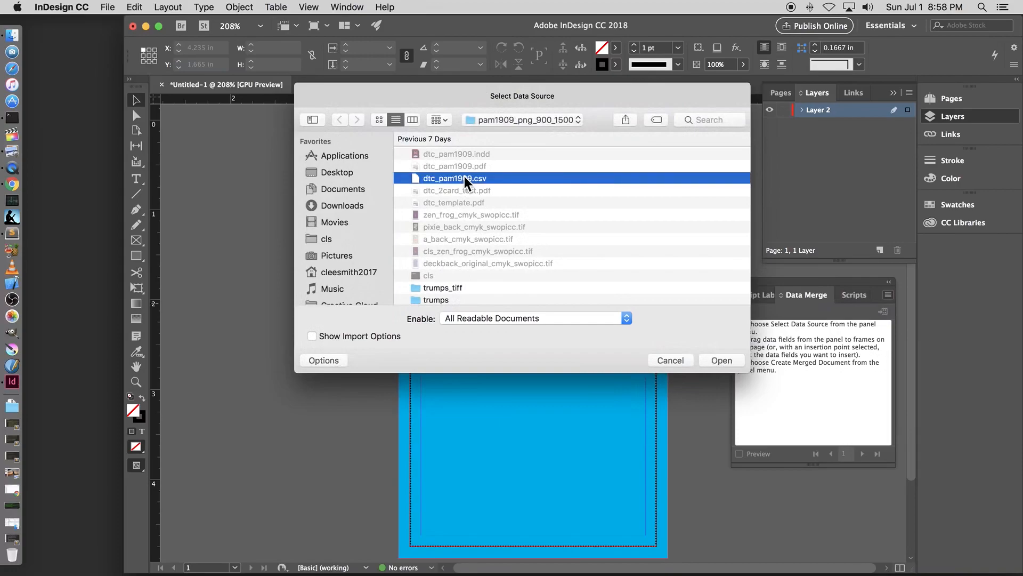
left_click(716, 360)
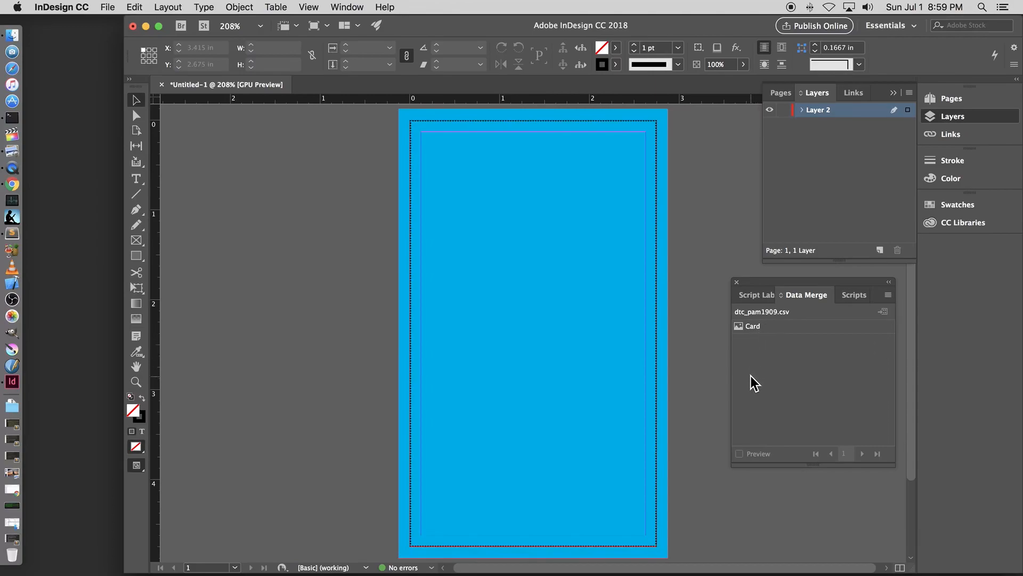
Place the Card image field into the dotted trim frame, and briefly preview the merged record
left_click(737, 325)
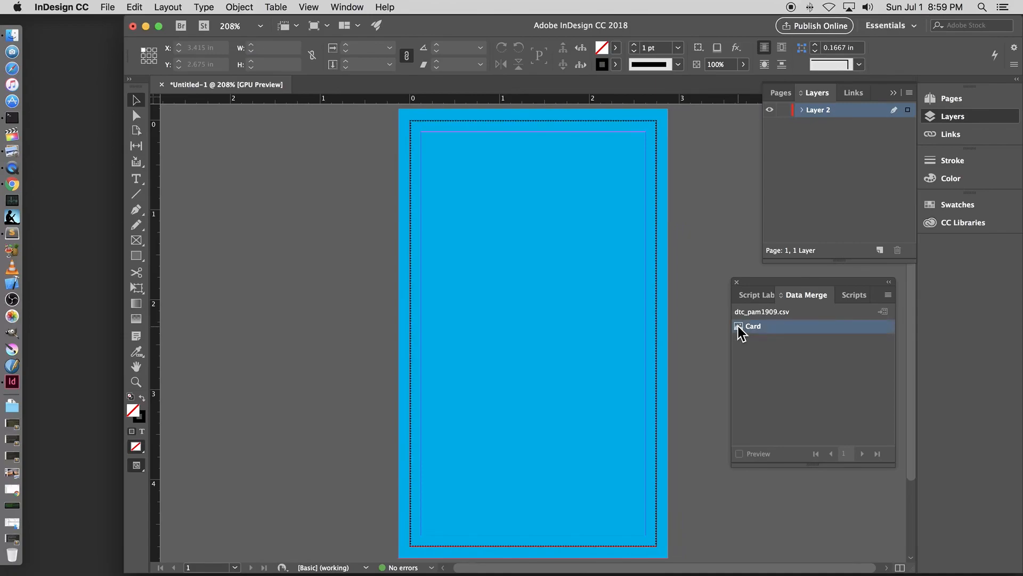
left_click_drag(738, 325, 536, 290)
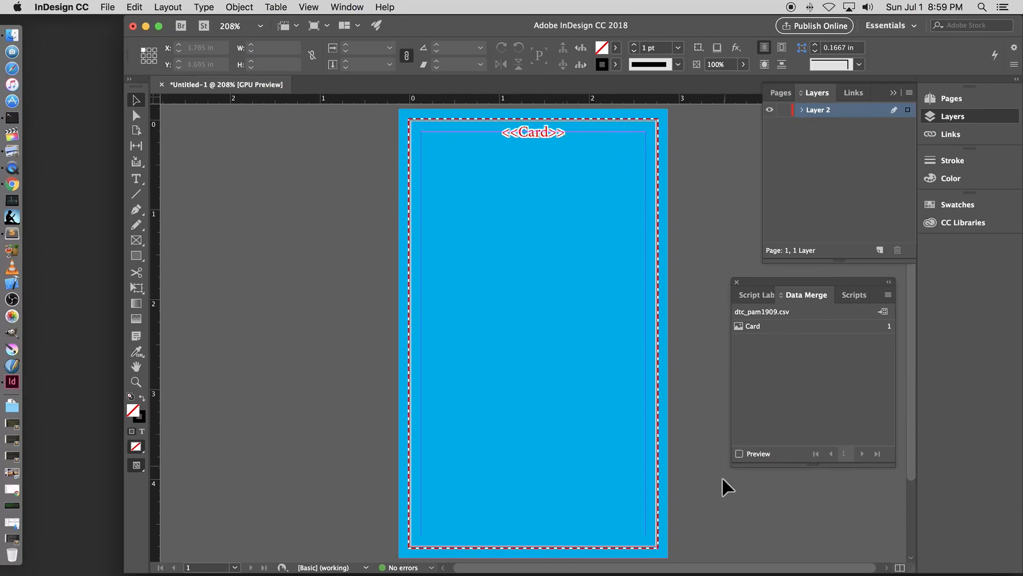
left_click(739, 454)
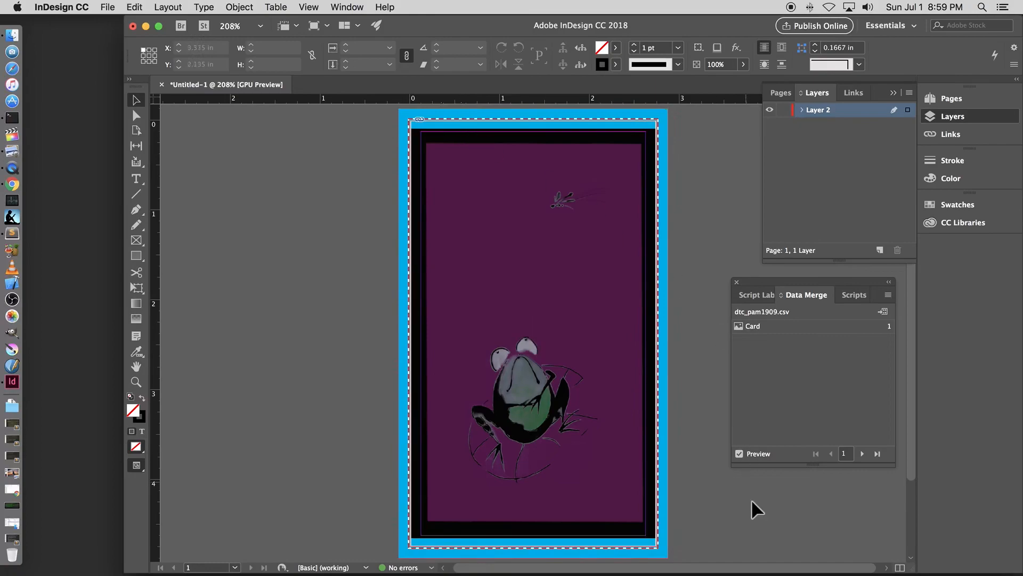
left_click(739, 453)
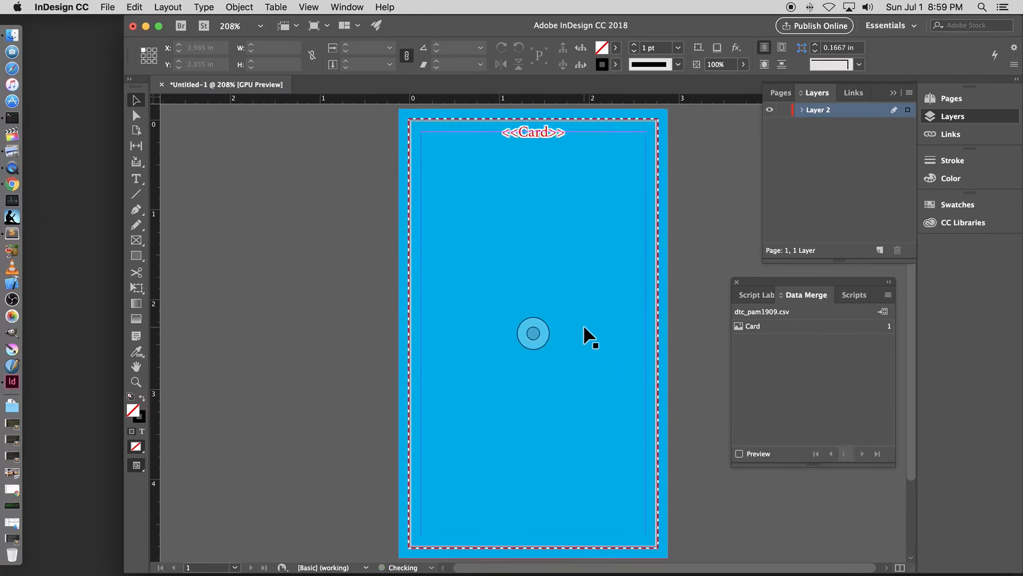
Extend the Card frame on all four sides to the edges of the blue bleed area, making it 3 by 5 in
left_click(649, 333)
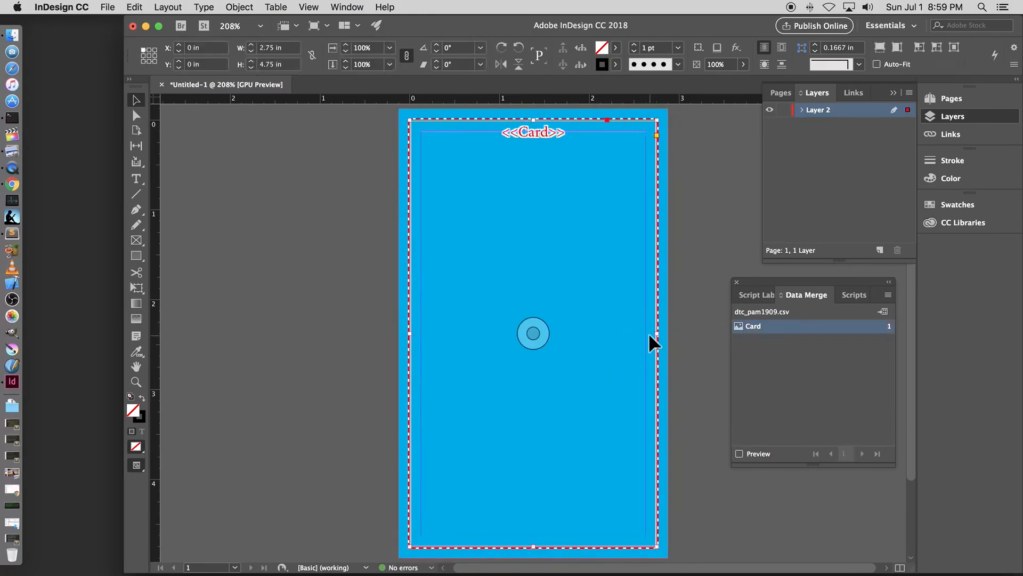
left_click_drag(656, 331, 668, 331)
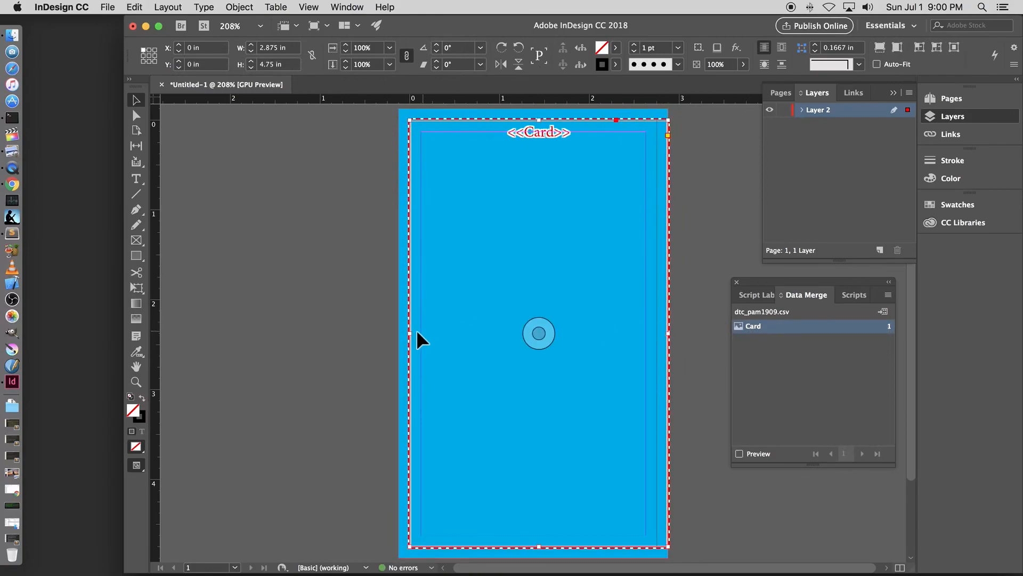
left_click_drag(409, 333, 397, 333)
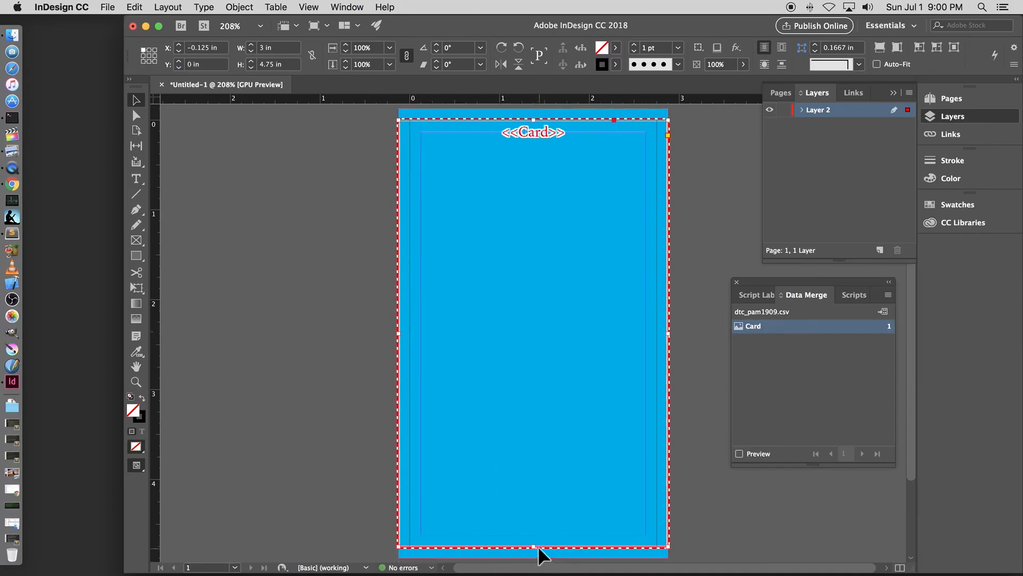
left_click_drag(532, 545, 533, 558)
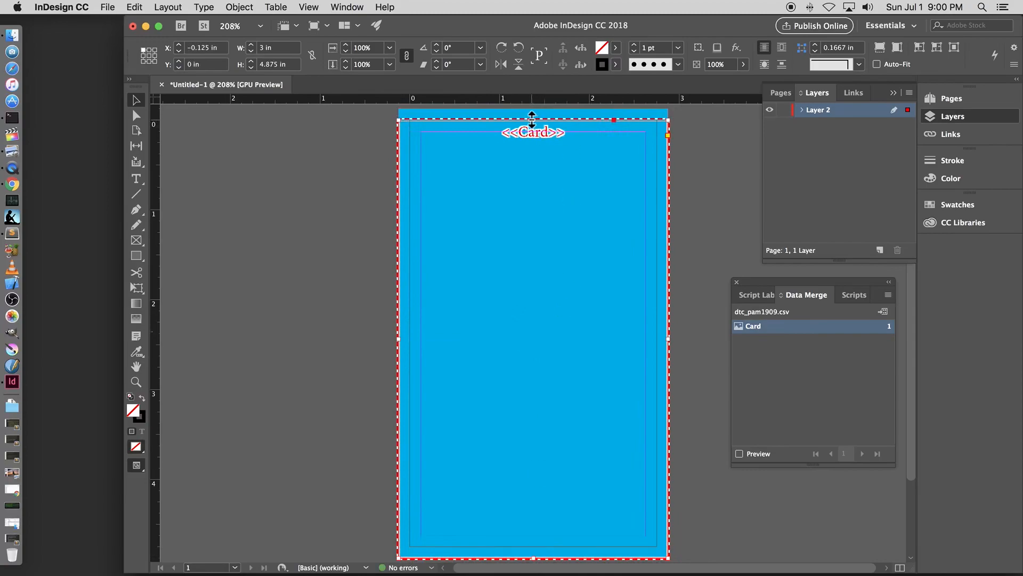
left_click_drag(534, 118, 533, 108)
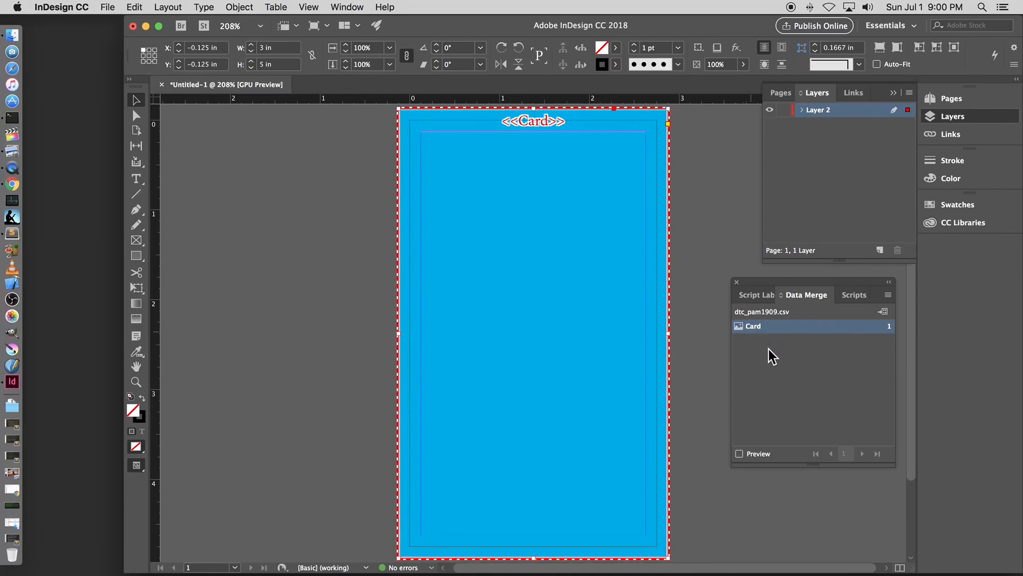
Turn on the merge preview and check how records 1 and 2 fill the enlarged frame
left_click(739, 453)
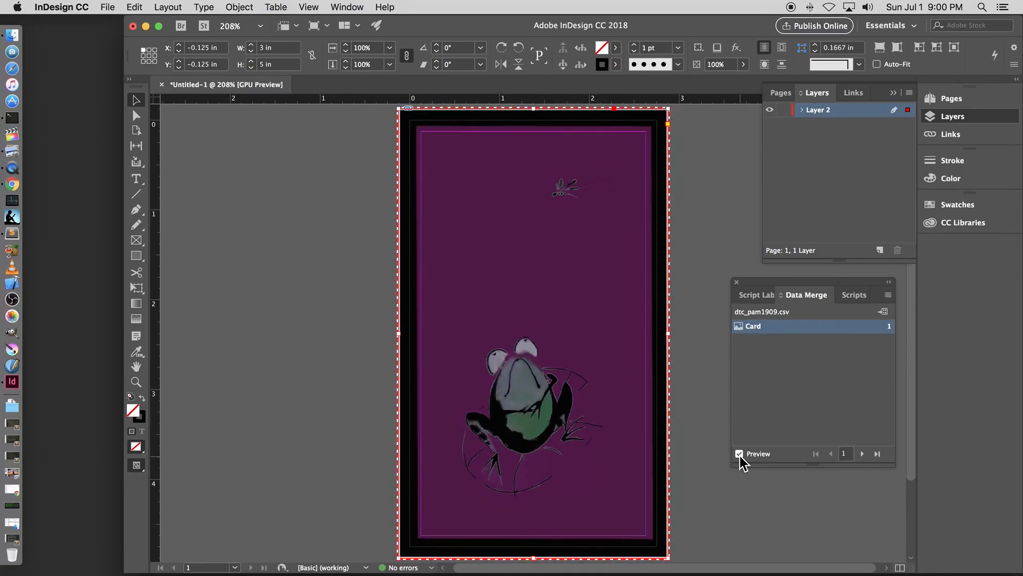
left_click(862, 454)
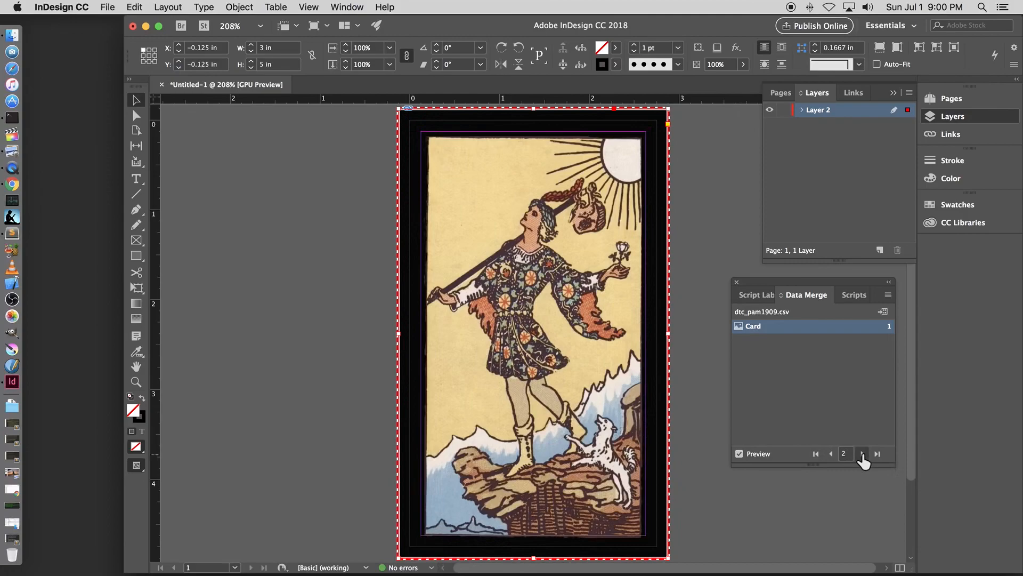
left_click(831, 454)
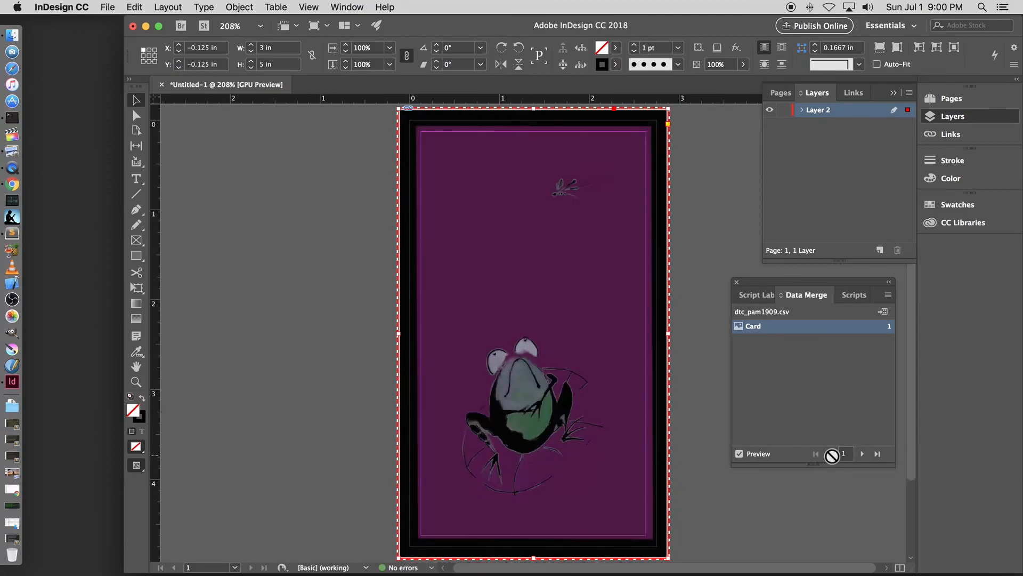
Page forward through the previewed merge records to record 27, examining the alternating card backs and fronts
left_click(863, 453)
left_click(863, 454)
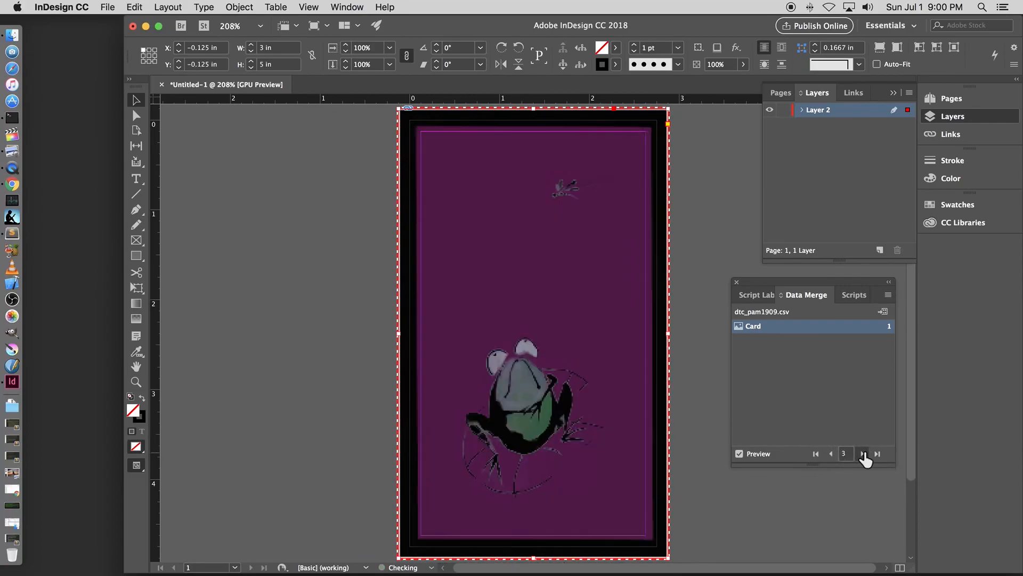
left_click(863, 454)
left_click(864, 453)
left_click(863, 454)
left_click(864, 454)
left_click(863, 454)
left_click(863, 454)
left_click(863, 454)
left_click(863, 454)
left_click(863, 454)
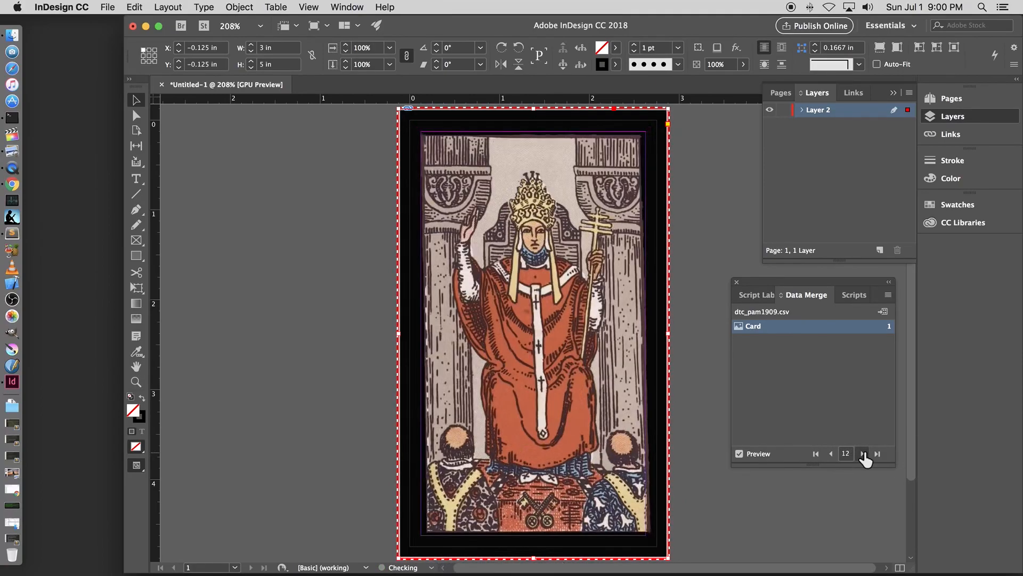
left_click(864, 453)
left_click(863, 453)
left_click(864, 454)
left_click(863, 454)
left_click(863, 454)
left_click(863, 454)
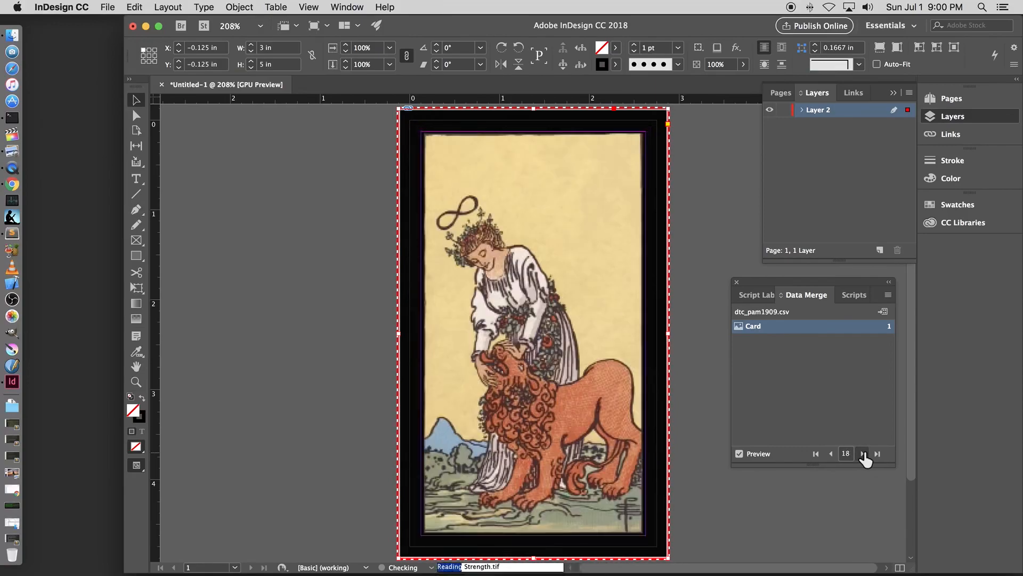
left_click(863, 453)
left_click(864, 453)
left_click(864, 453)
left_click(863, 453)
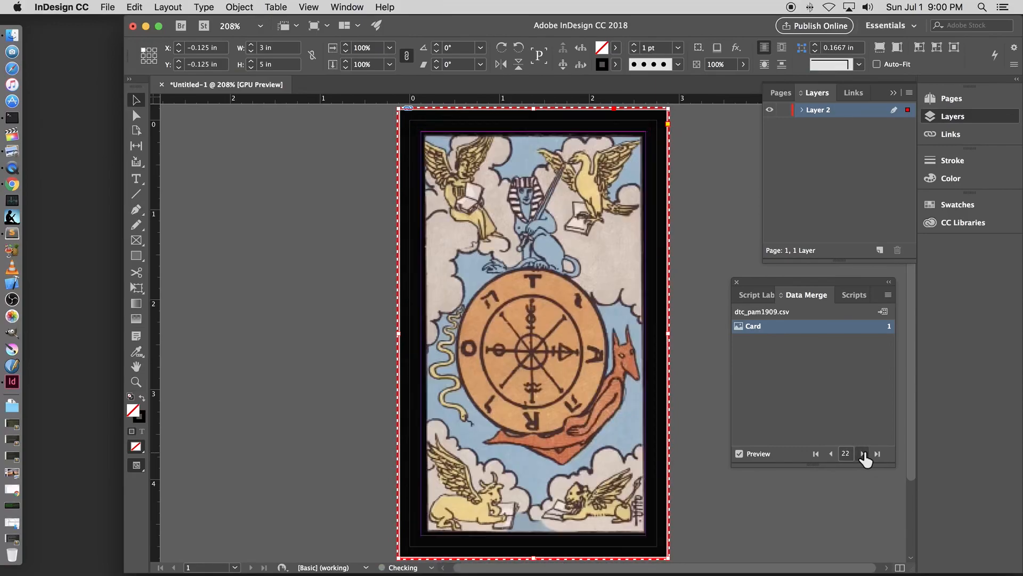
left_click(863, 454)
left_click(863, 453)
left_click(863, 454)
left_click(863, 454)
left_click(863, 453)
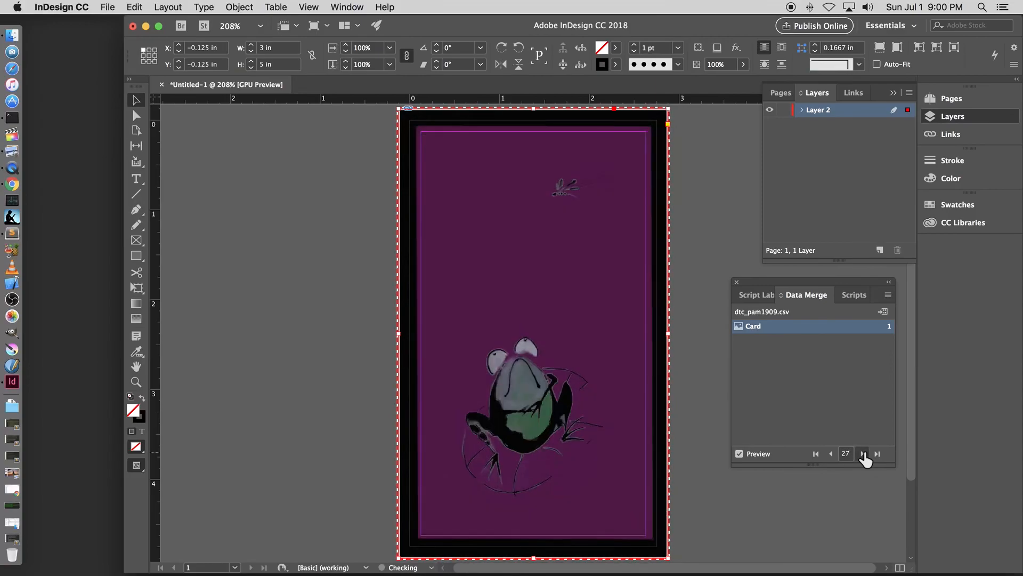
Page back through the previewed merge records from record 27 to record 5
left_click(830, 453)
left_click(831, 453)
left_click(831, 453)
left_click(831, 454)
left_click(831, 454)
left_click(830, 453)
left_click(831, 454)
left_click(831, 454)
left_click(831, 453)
left_click(831, 454)
left_click(831, 453)
left_click(830, 453)
left_click(831, 454)
left_click(831, 453)
left_click(831, 454)
left_click(831, 454)
left_click(831, 454)
left_click(831, 454)
left_click(831, 454)
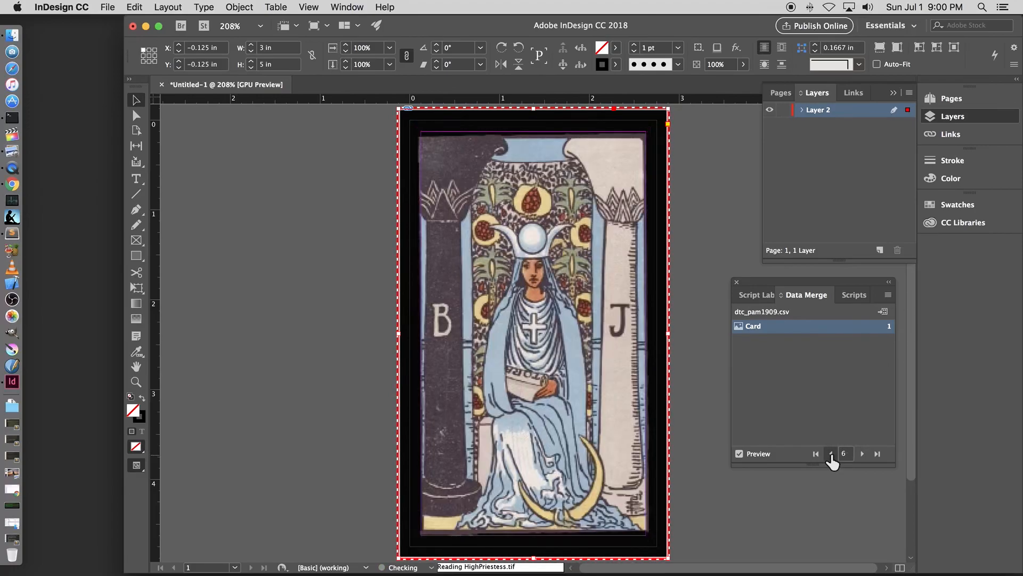
left_click(831, 453)
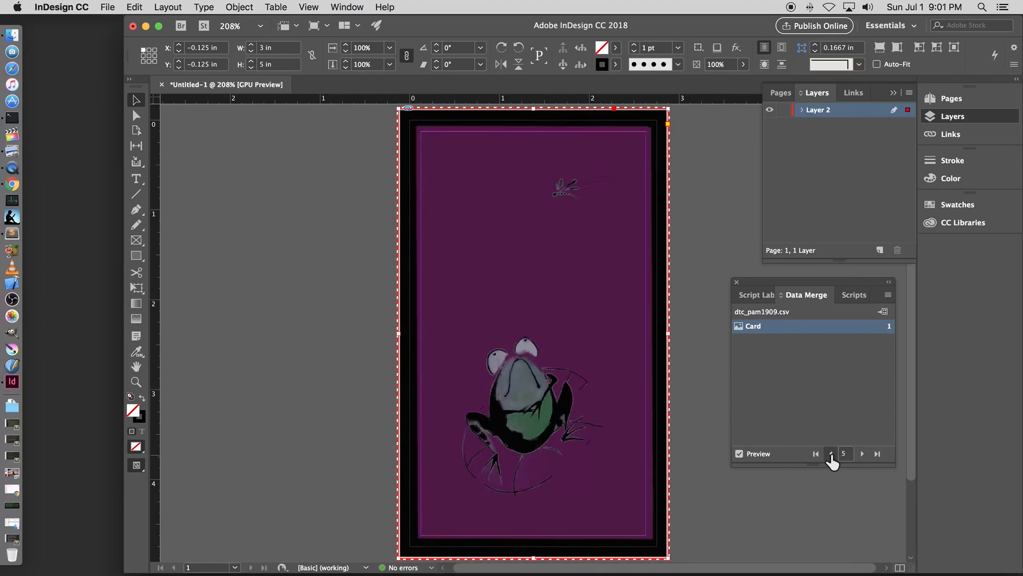
Page back through the previewed merge records to record 1, comparing the frog card back with the card front in record 2
left_click(830, 453)
left_click(831, 454)
left_click(831, 454)
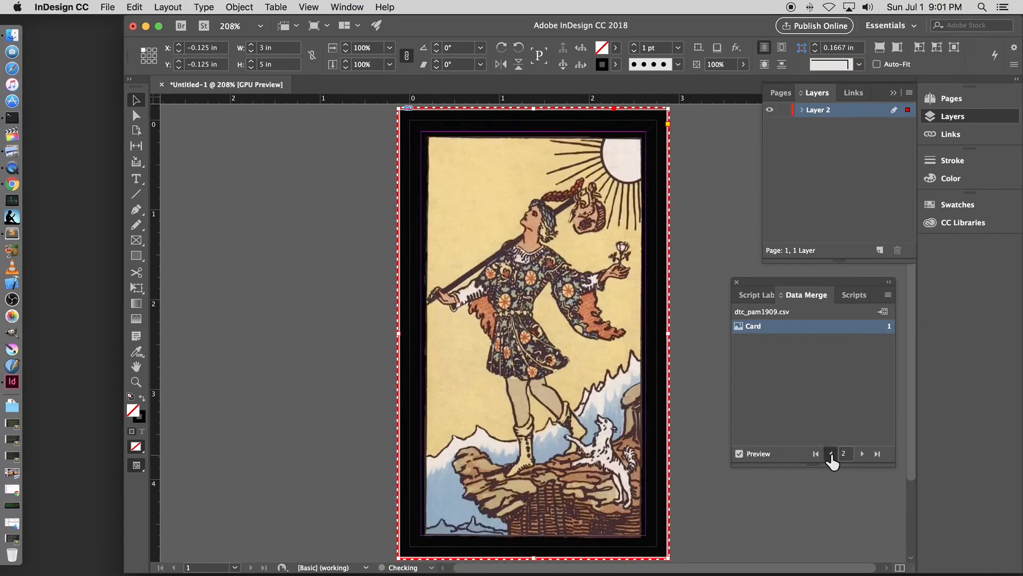
left_click(831, 453)
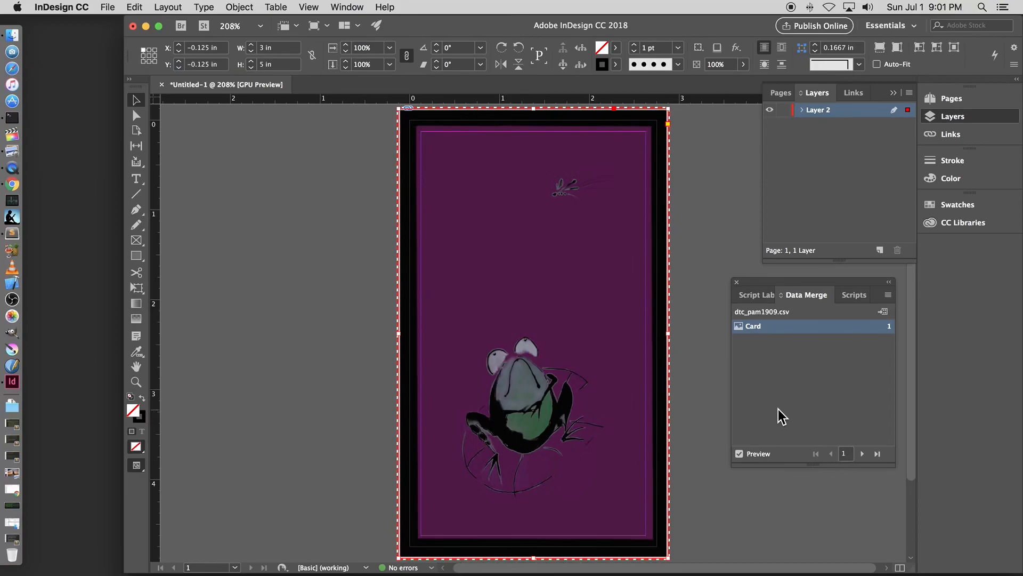
left_click(863, 454)
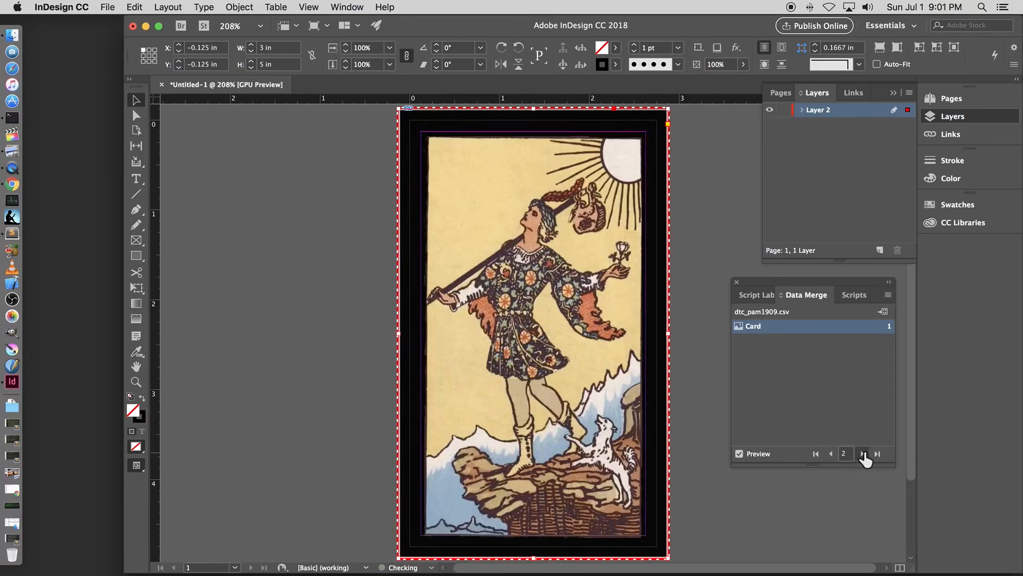
left_click(831, 453)
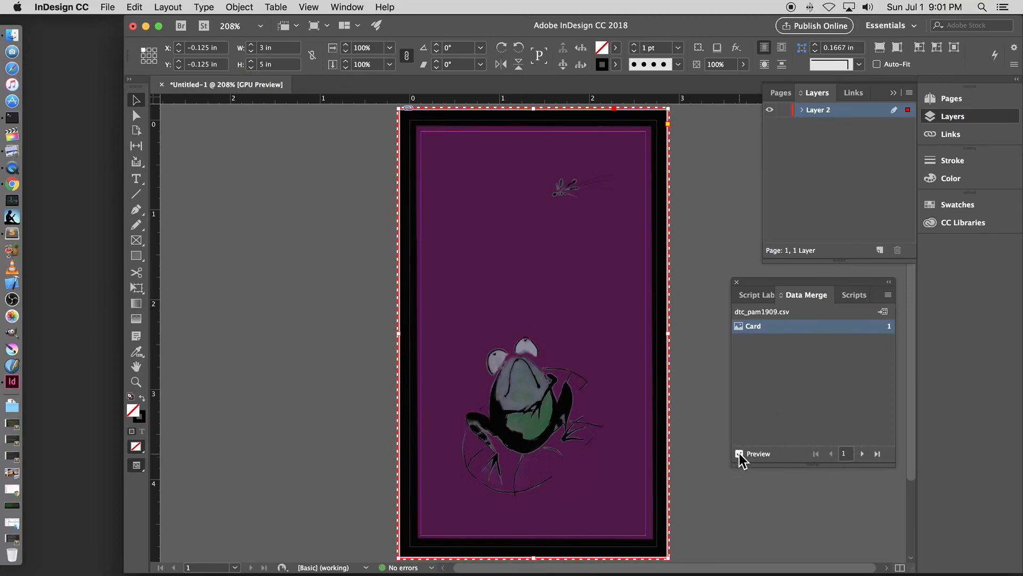
Create the merged document from all records with a single record per document page, and dismiss the overset text report
left_click(888, 296)
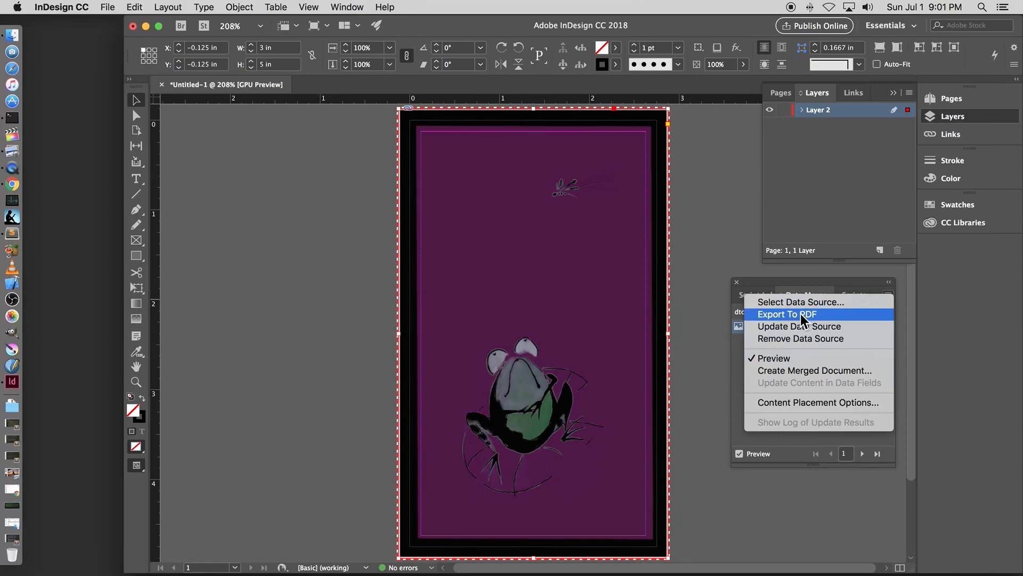
left_click(798, 371)
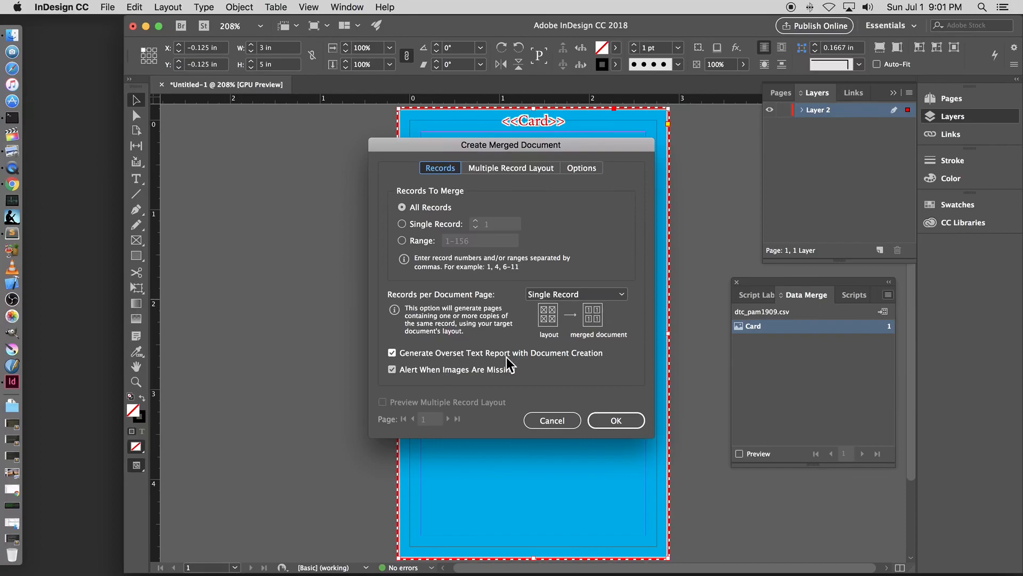
left_click(614, 421)
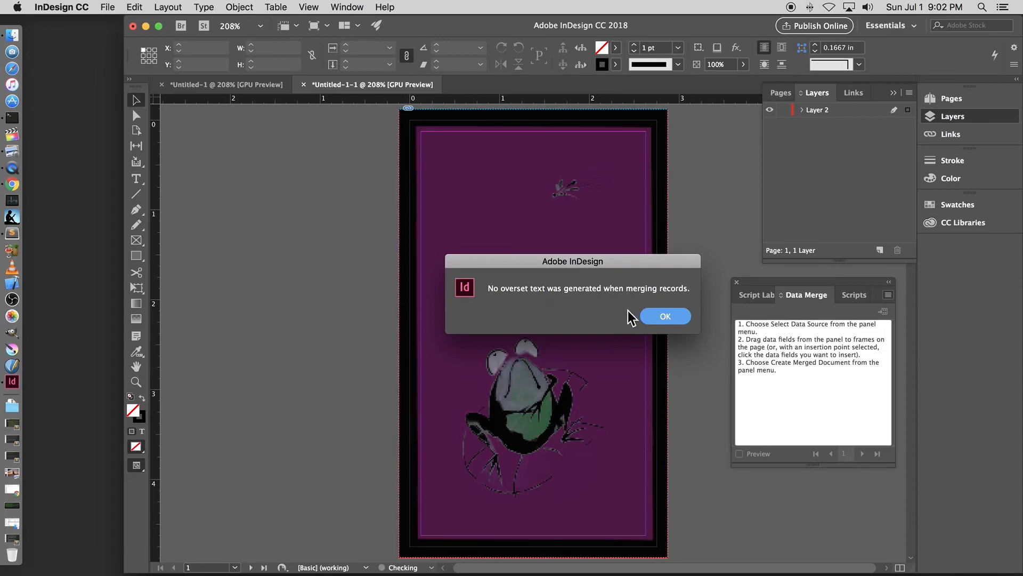
left_click(665, 319)
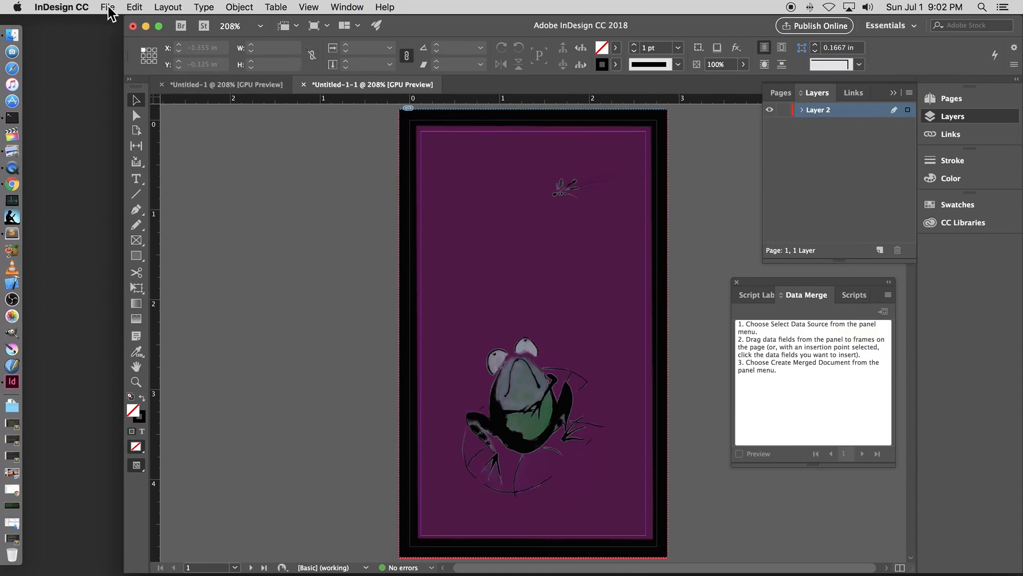
Start exporting the merged document as demo.pdf in Adobe PDF (Print) format, continuing to the PDF export options
right_click(346, 89)
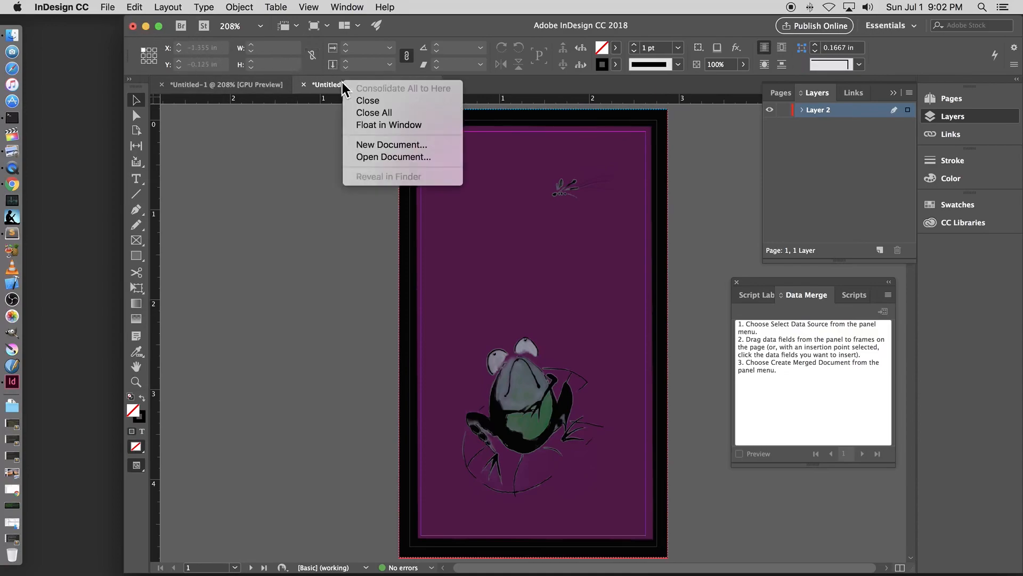
left_click(256, 73)
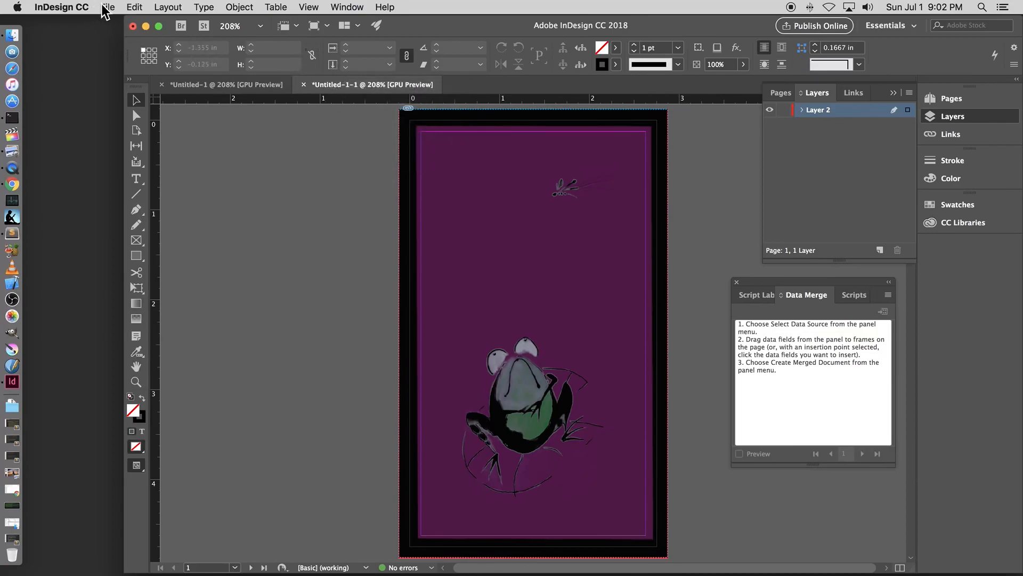
left_click(105, 8)
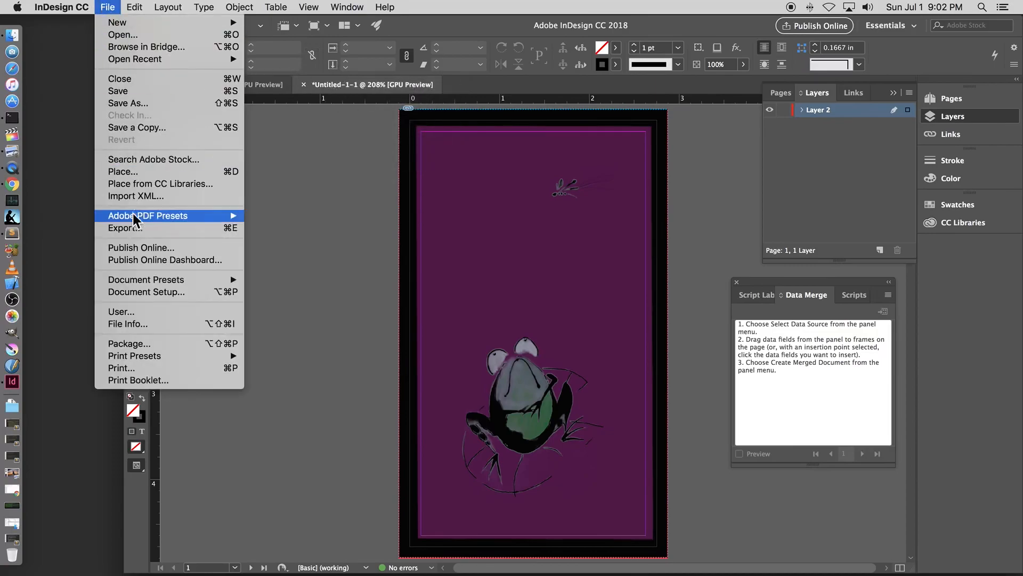
left_click(132, 231)
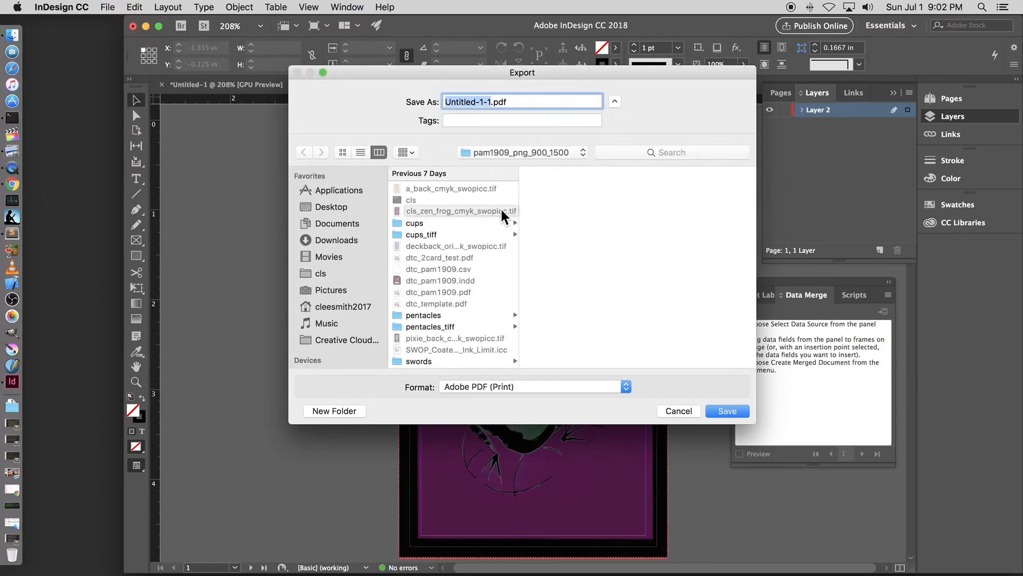
type("demo")
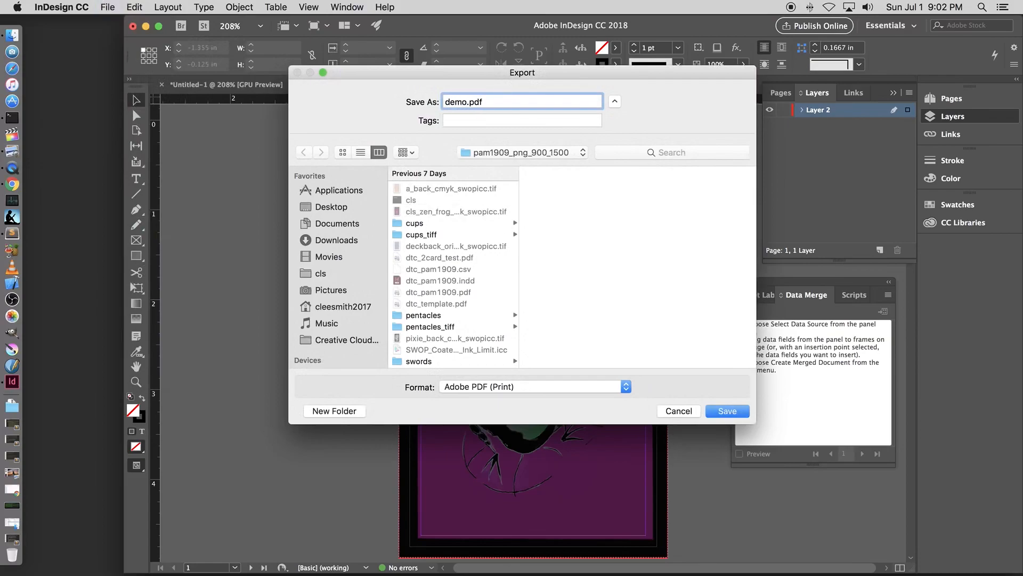
left_click(726, 412)
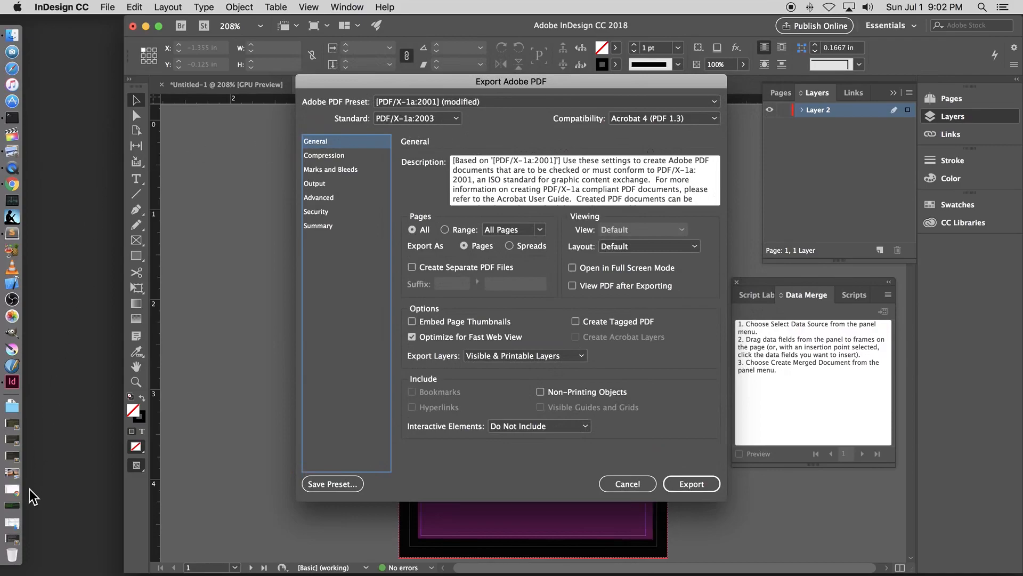
Switch to Finder and open Cards HowToInDesign.pdf from the making_cards_how_to folder inside DriveThruCards
left_click(12, 506)
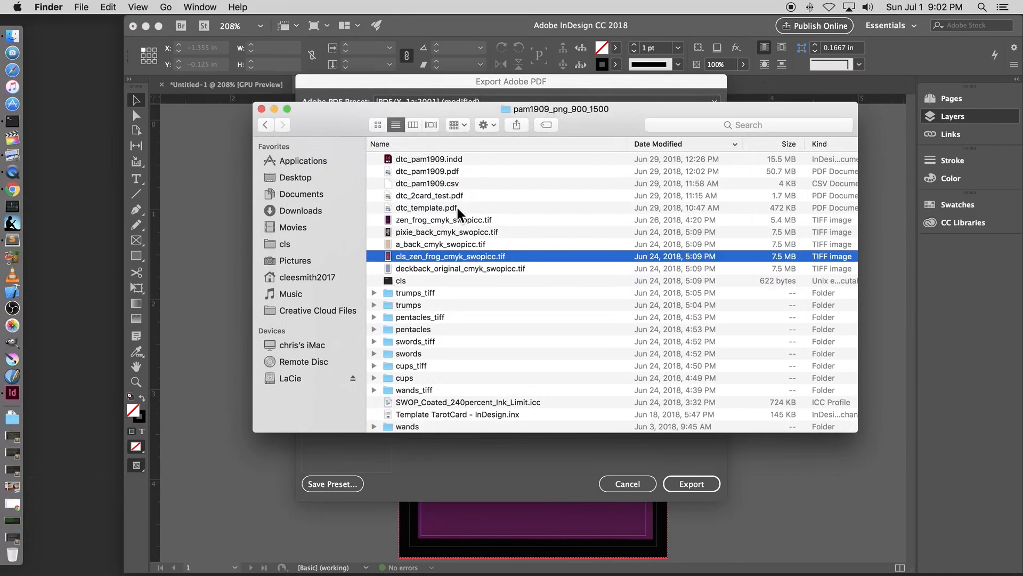
scroll(497, 311, "down", 4)
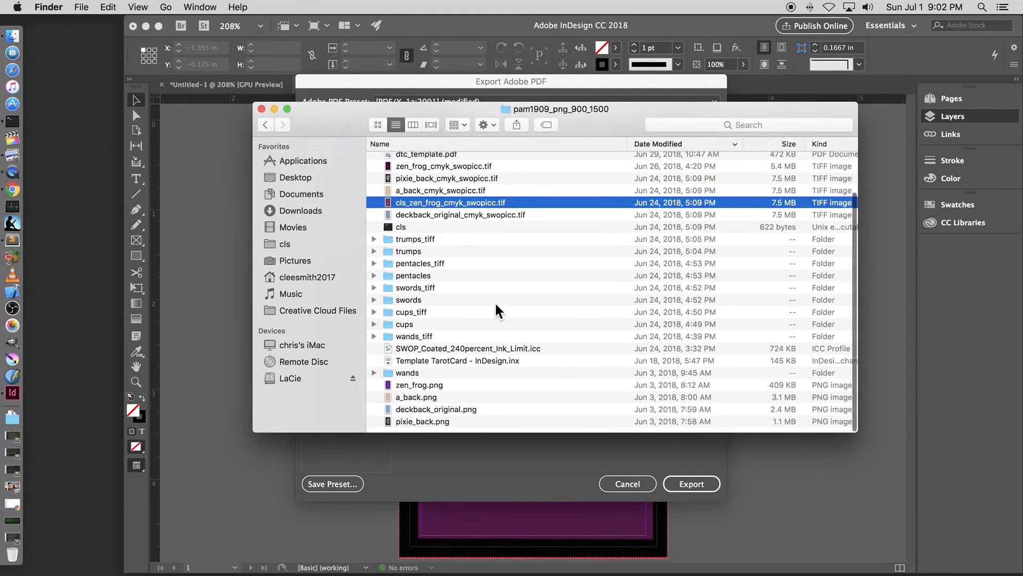
scroll(498, 311, "up", 4)
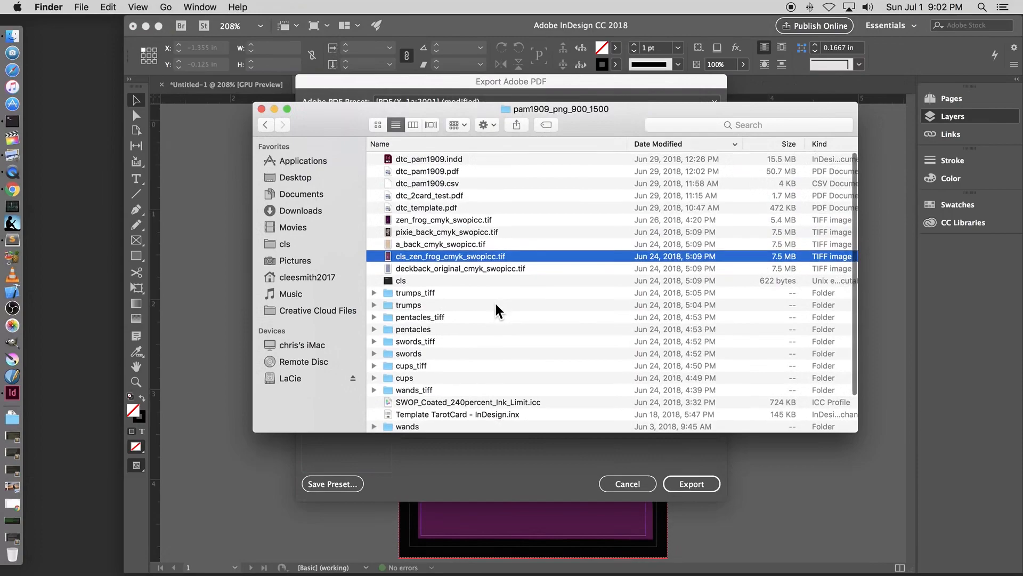
left_click(266, 125)
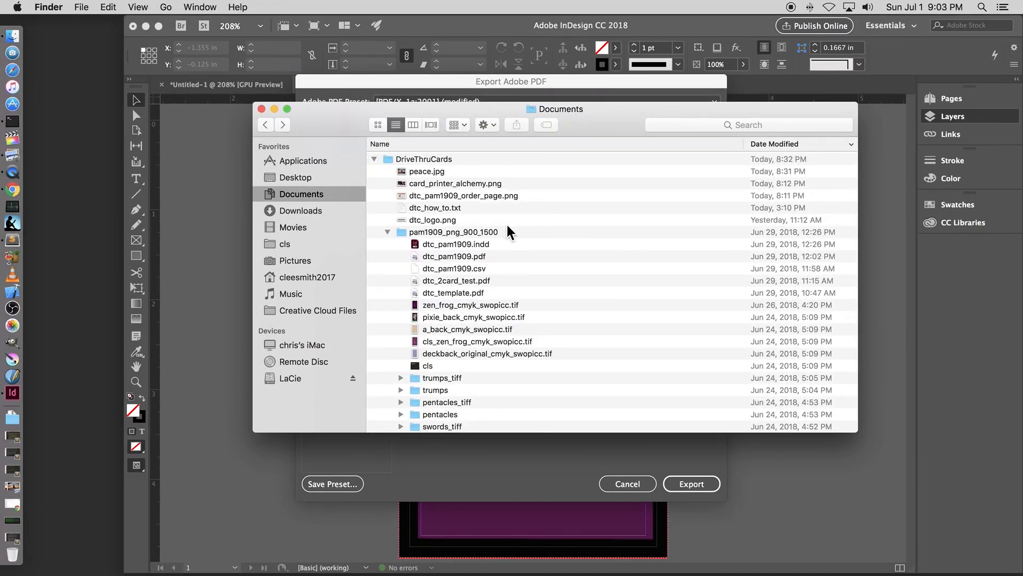
scroll(509, 232, "down", 5)
scroll(509, 231, "down", 3)
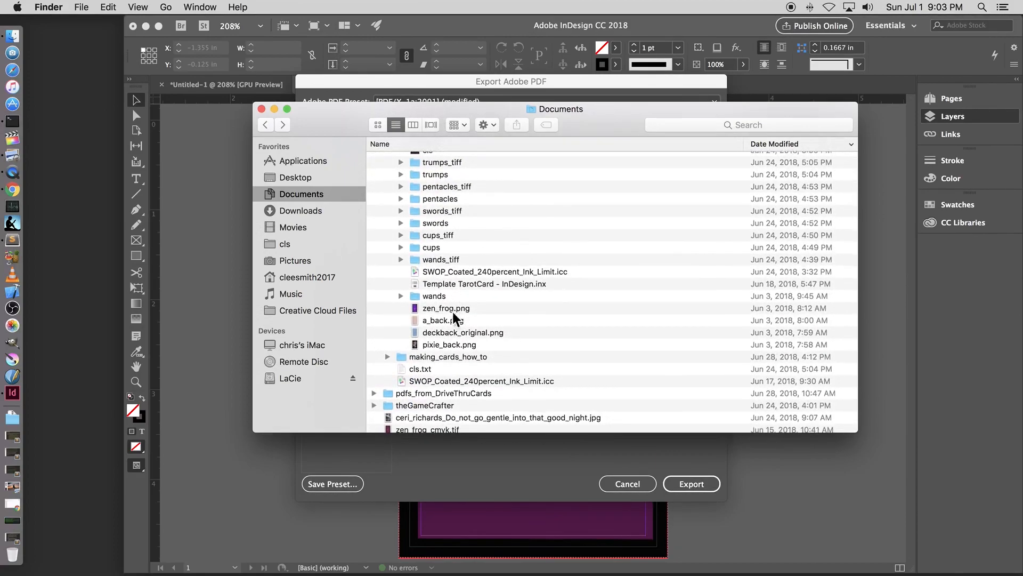
left_click(388, 357)
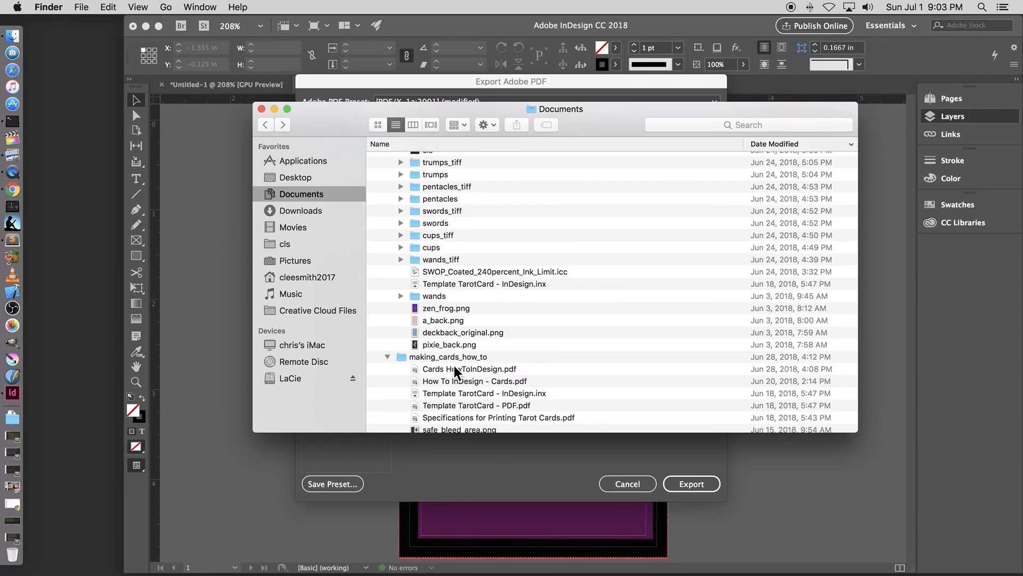
left_click(455, 368)
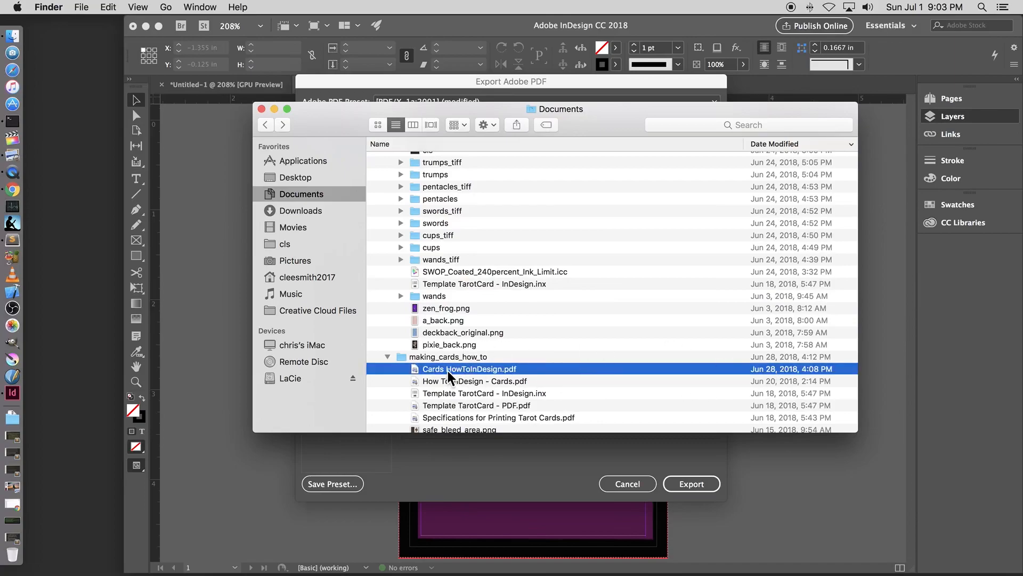
double_click(450, 373)
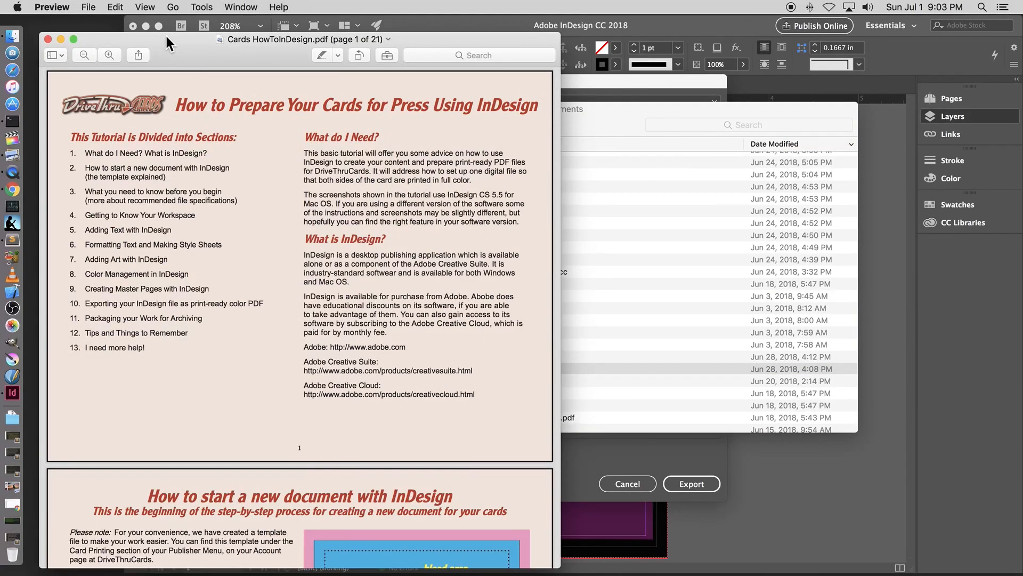
Minimize the Finder window and enlarge the Cards HowToInDesign.pdf window to fill most of the screen for reading
left_click_drag(165, 34, 152, 12)
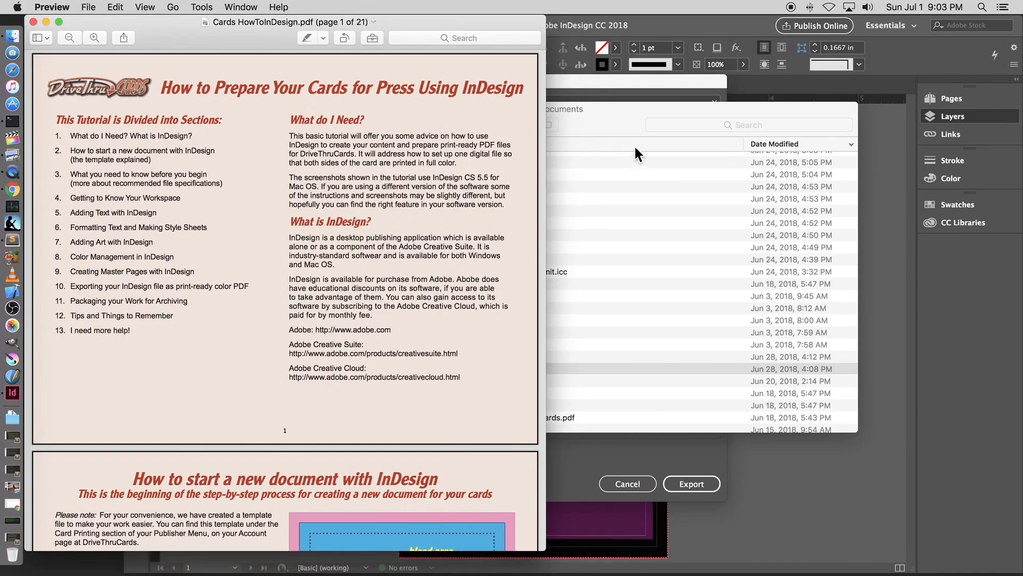
left_click(625, 114)
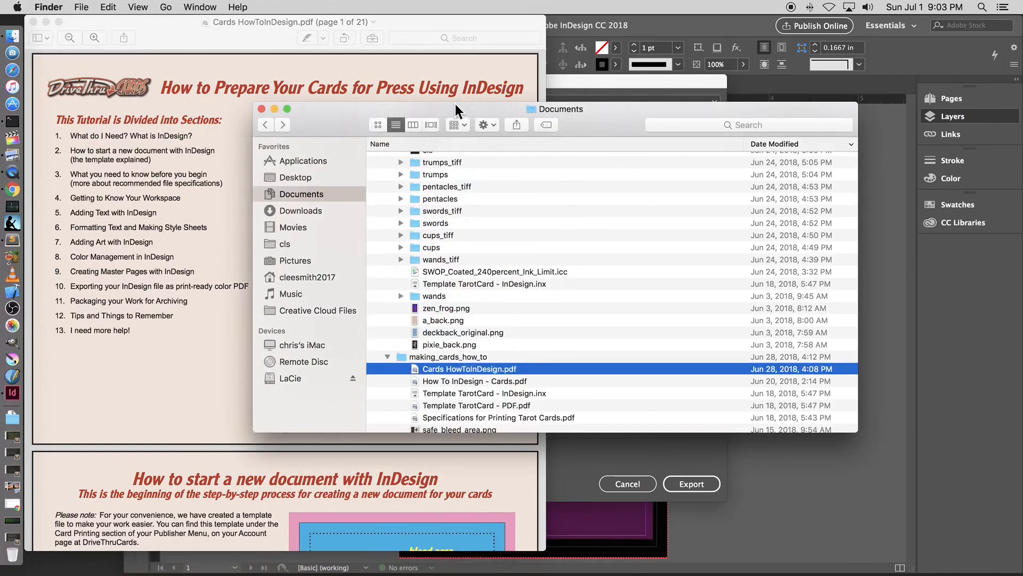
left_click(273, 108)
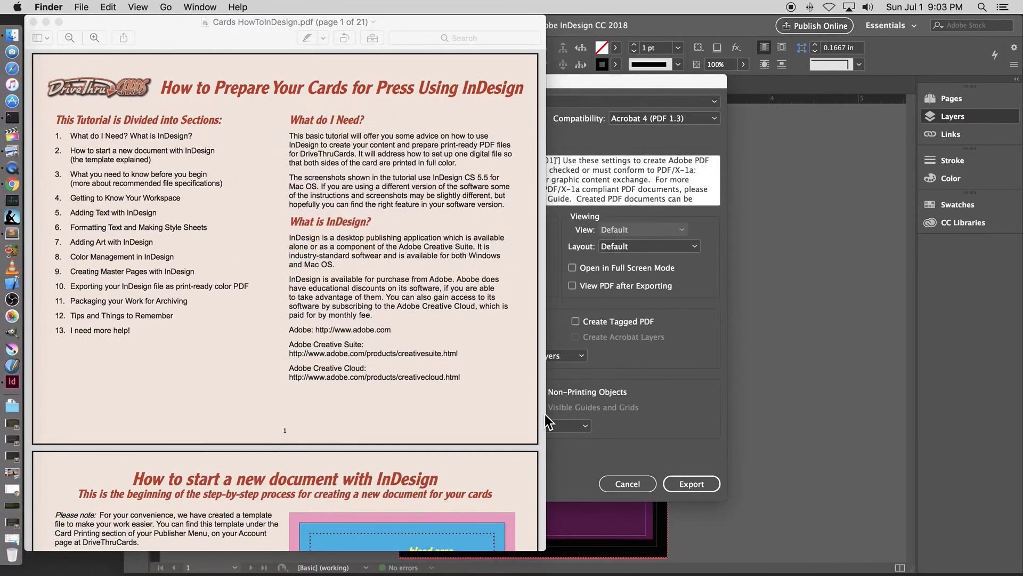
left_click(454, 19)
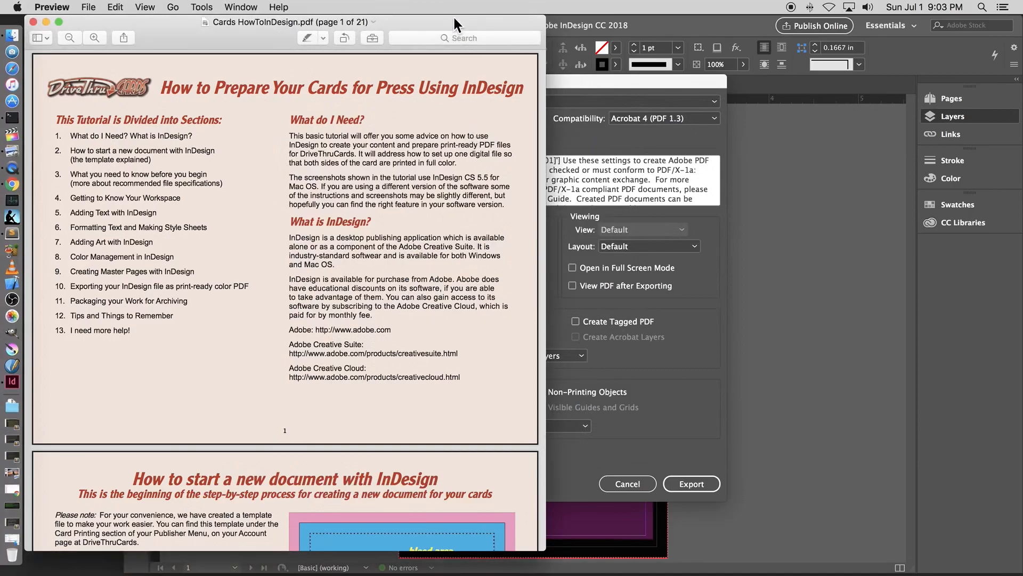
left_click_drag(544, 327, 874, 370)
left_click_drag(870, 547, 918, 568)
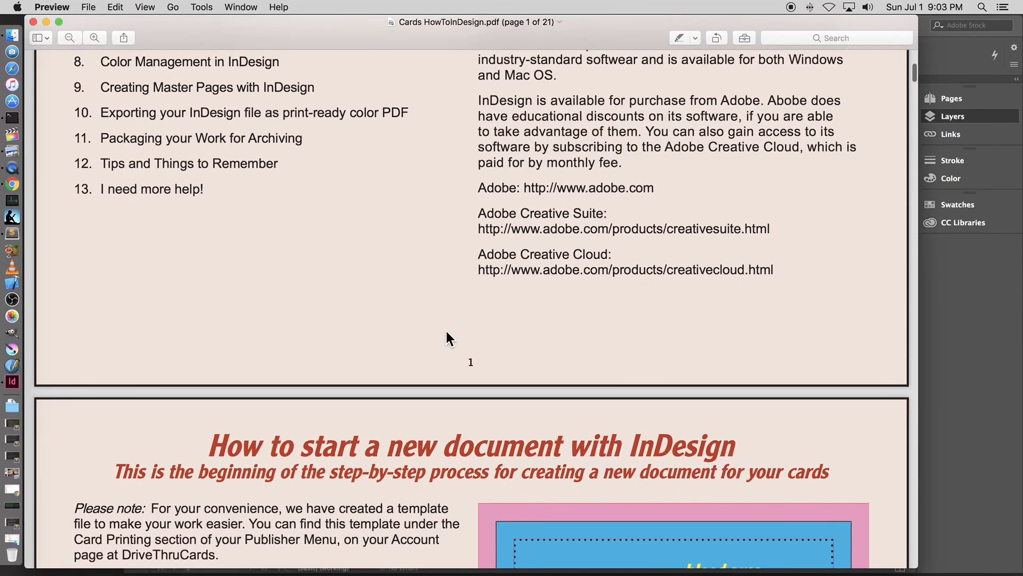
Review the guide's section list and its template page on the bleed area, trim line and safe area
scroll(445, 328, "up", 10)
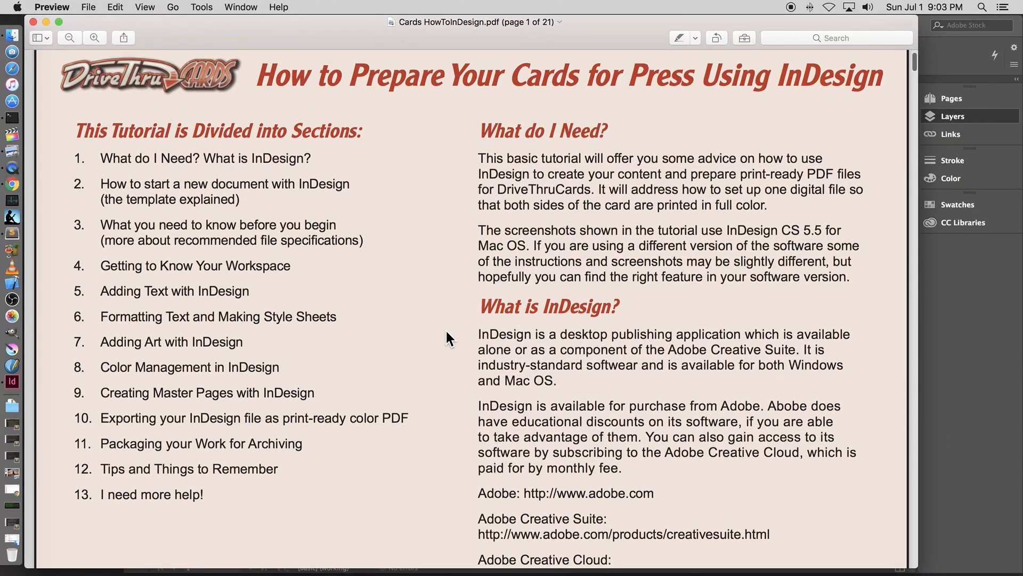
scroll(446, 328, "up", 2)
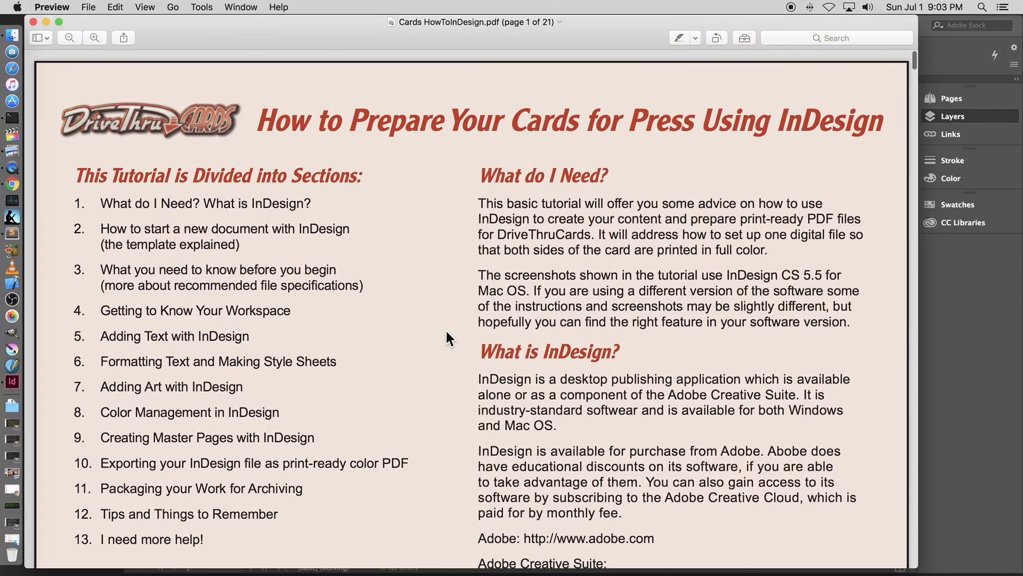
scroll(446, 329, "down", 5)
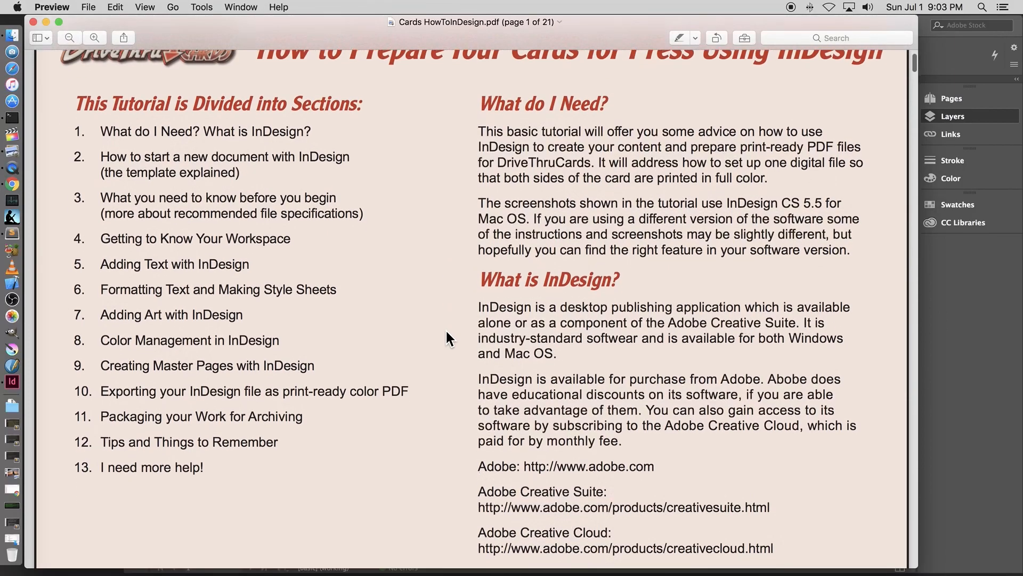
scroll(446, 331, "down", 7)
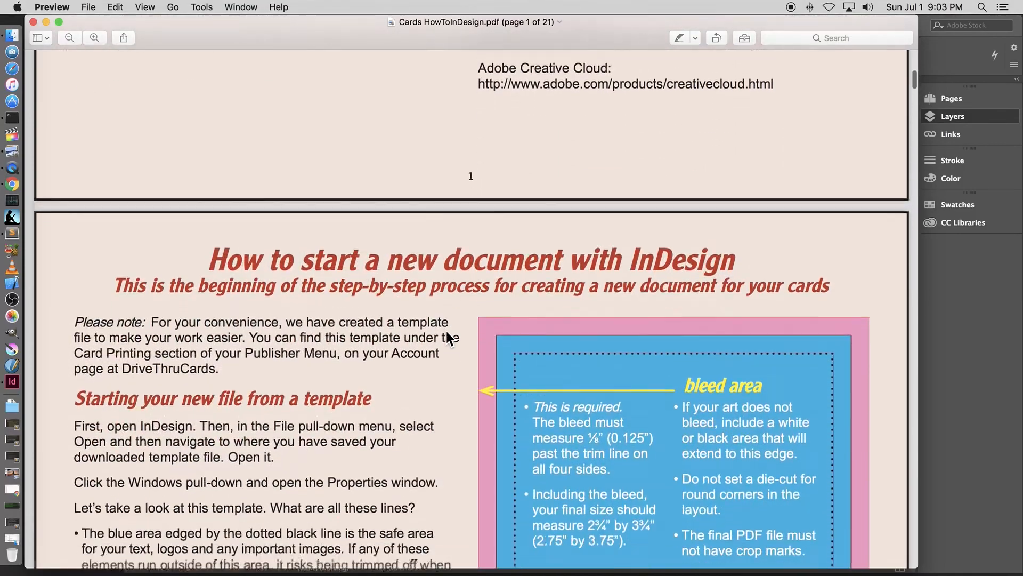
scroll(76, 345, "down", 2)
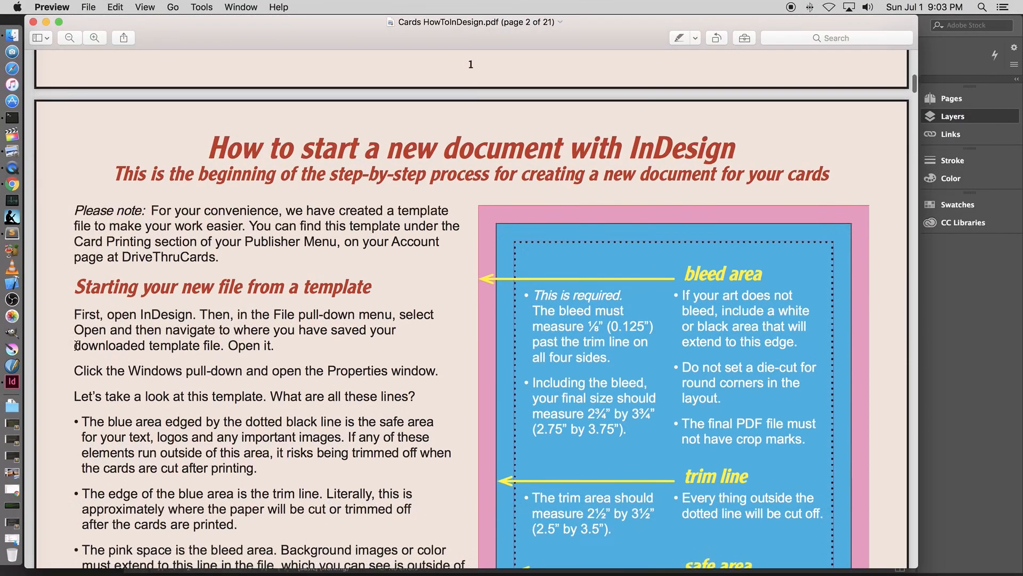
scroll(76, 345, "down", 2)
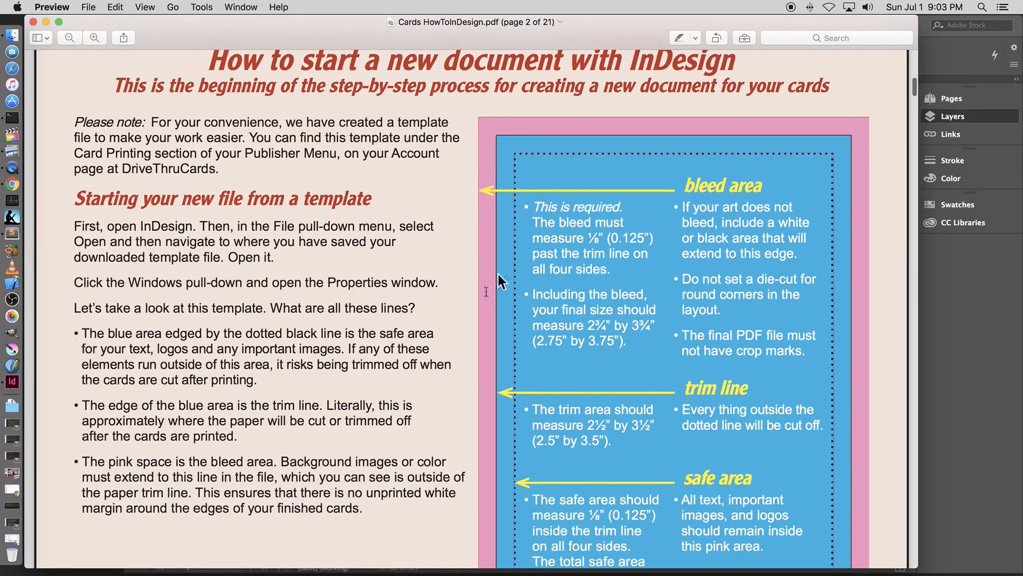
scroll(73, 302, "down", 1)
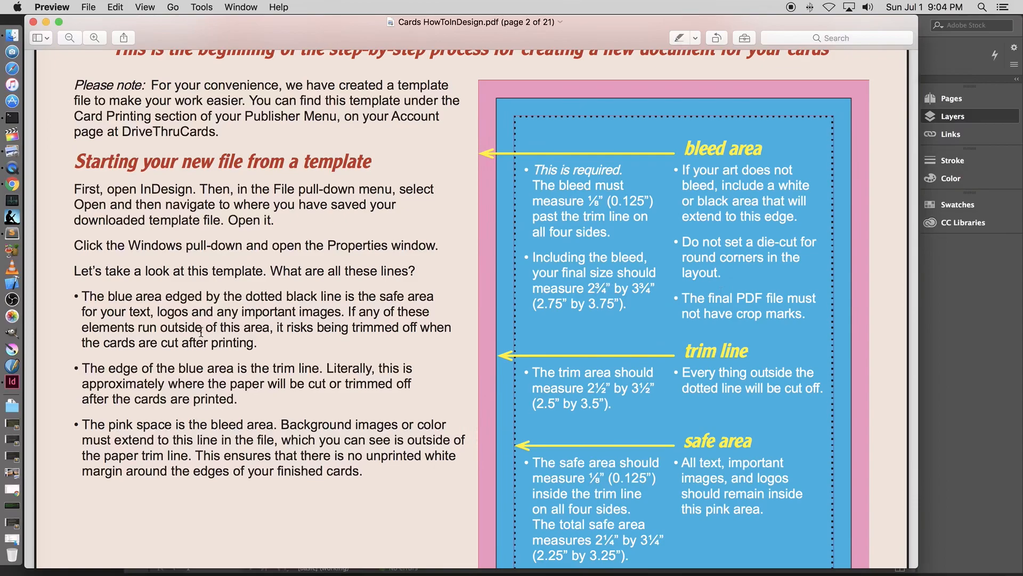
scroll(201, 332, "down", 10)
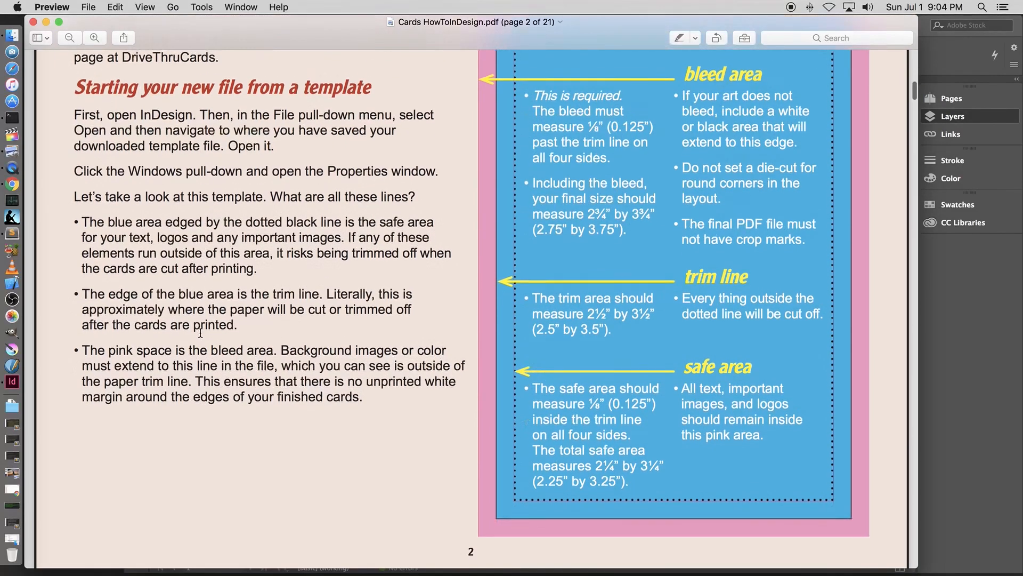
scroll(200, 333, "down", 5)
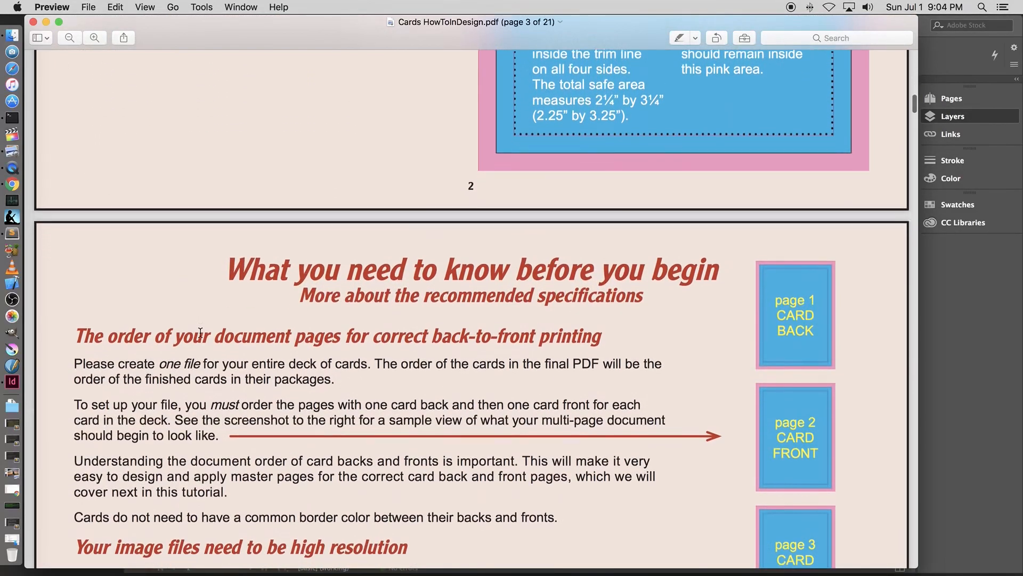
scroll(157, 303, "up", 20)
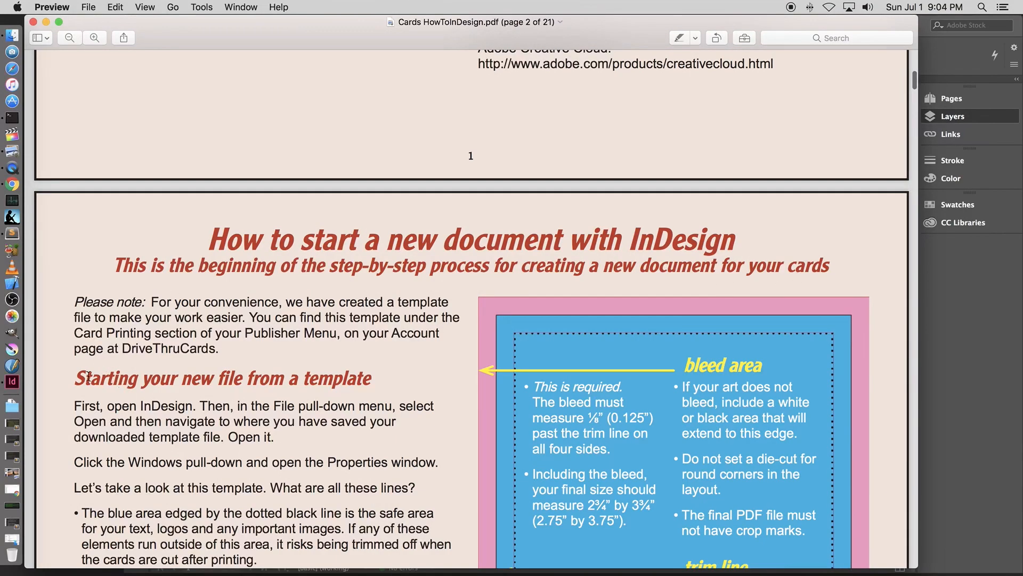
Read the guide's recommended specifications on card back and front page order and high-resolution image files
scroll(88, 376, "down", 10)
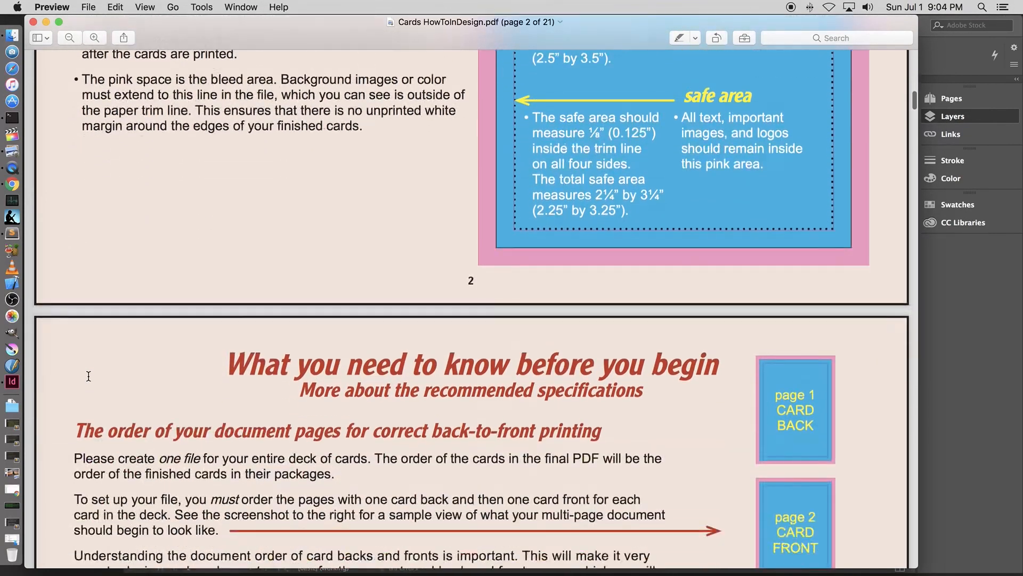
scroll(88, 377, "down", 4)
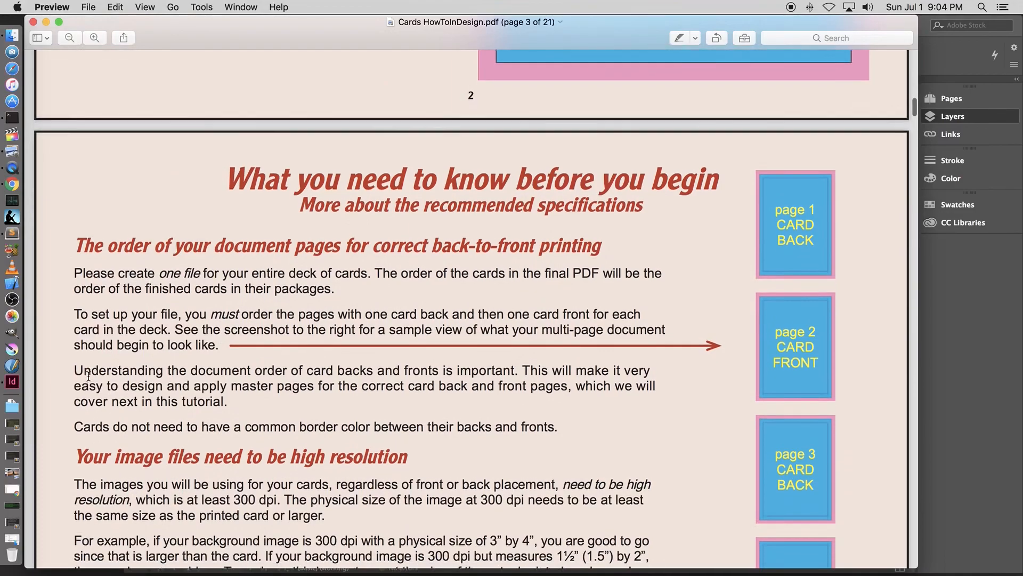
scroll(89, 377, "down", 2)
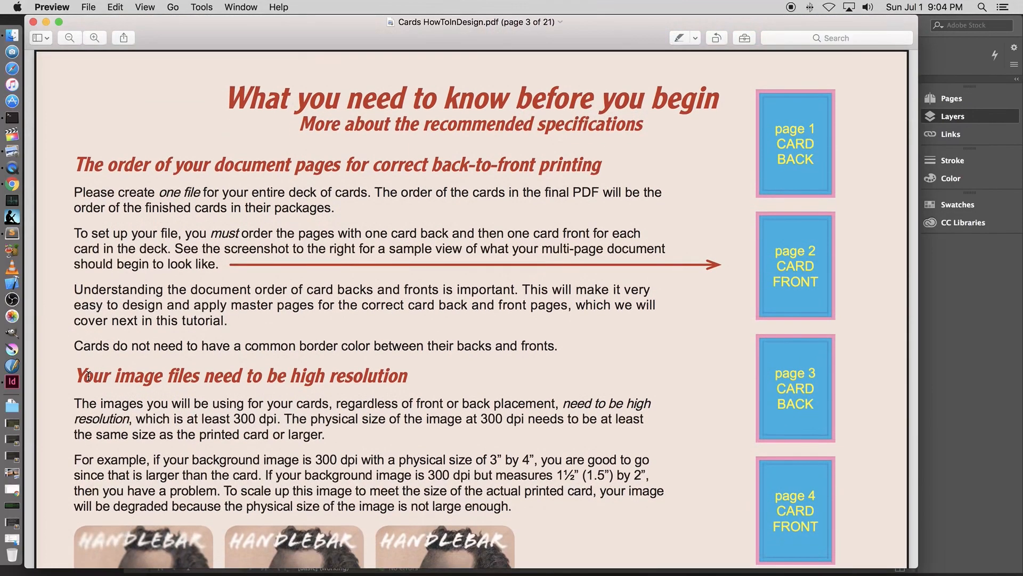
scroll(89, 376, "down", 2)
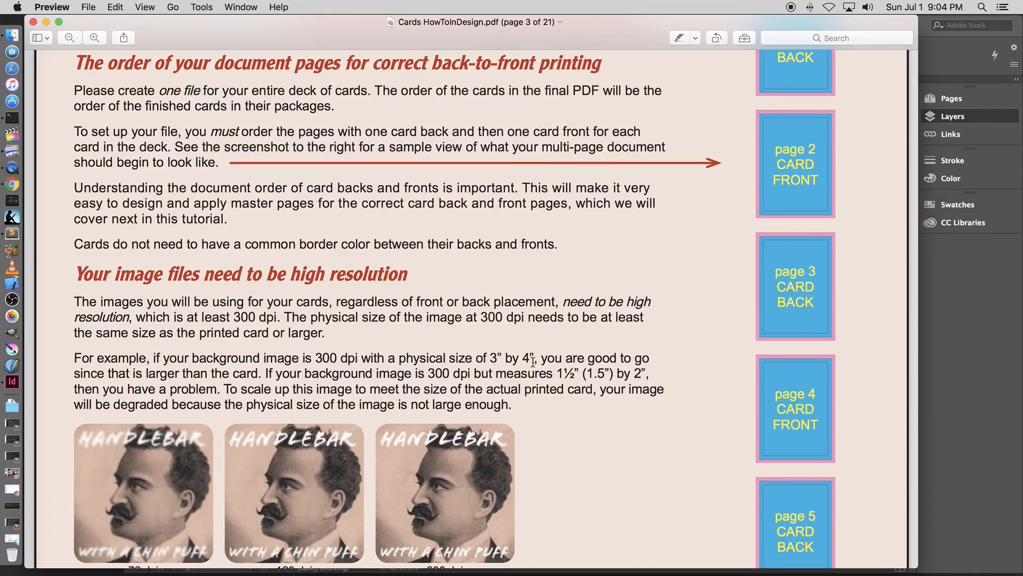
scroll(95, 344, "down", 5)
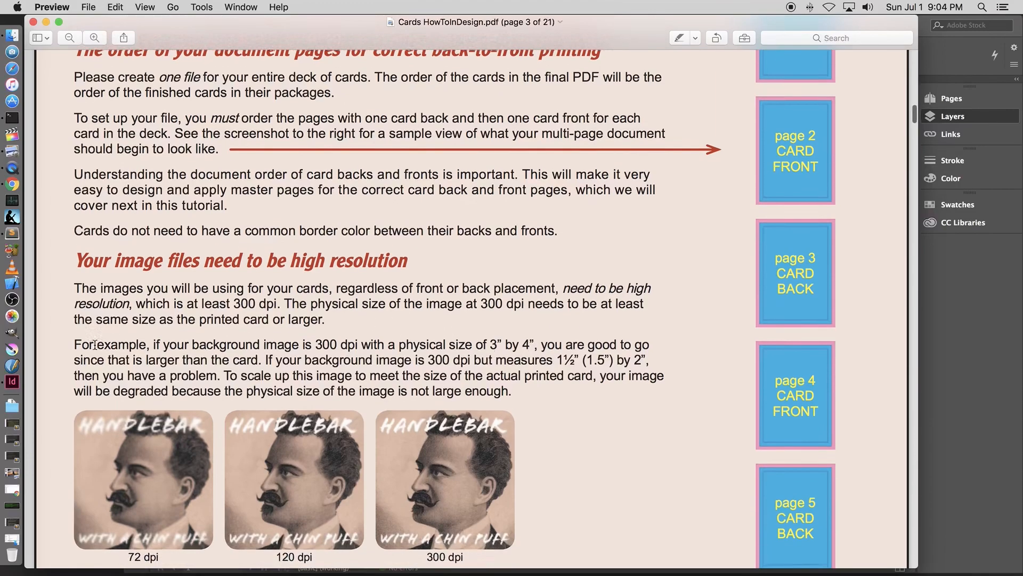
scroll(94, 345, "down", 15)
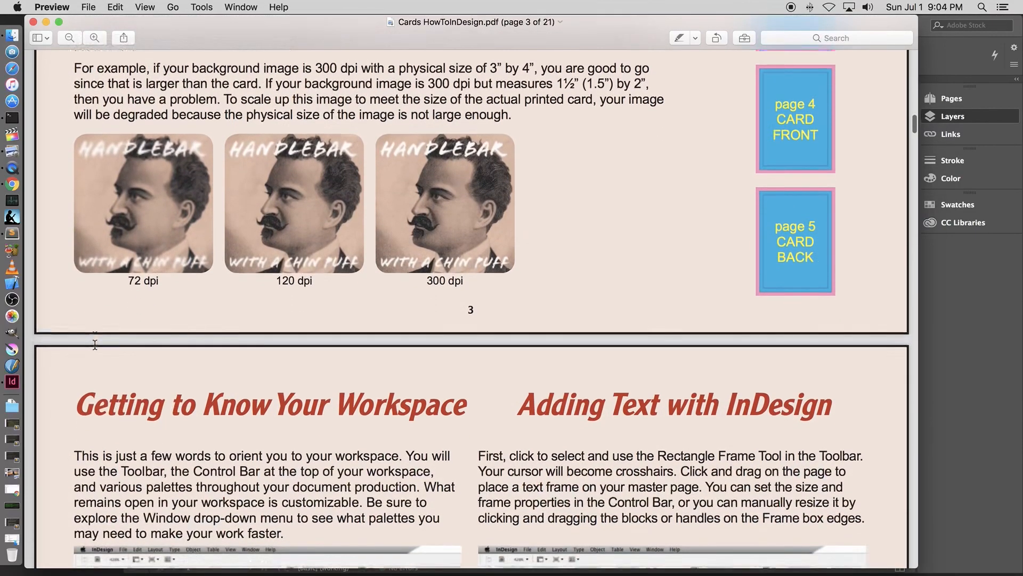
scroll(94, 345, "down", 5)
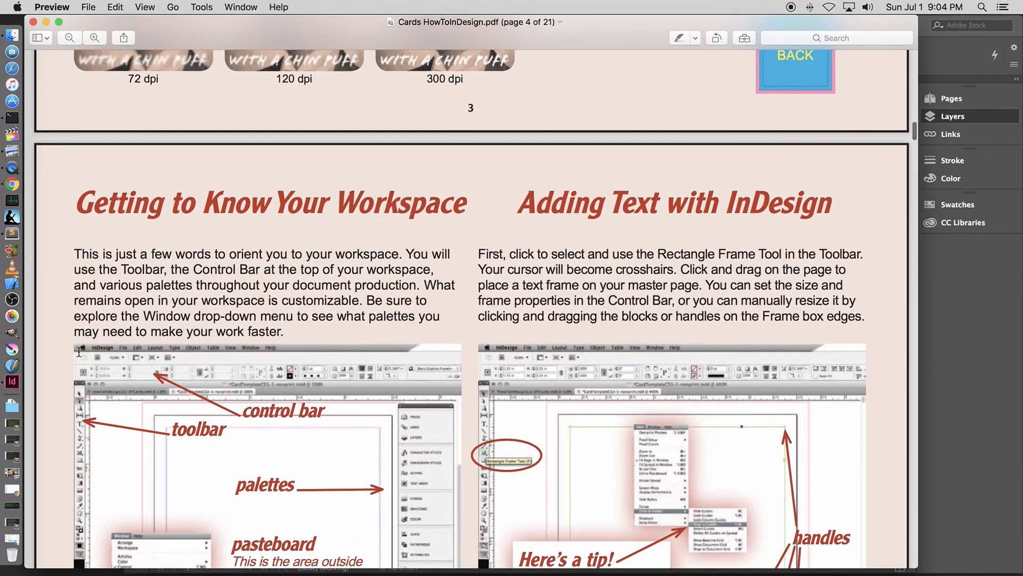
scroll(80, 352, "up", 10)
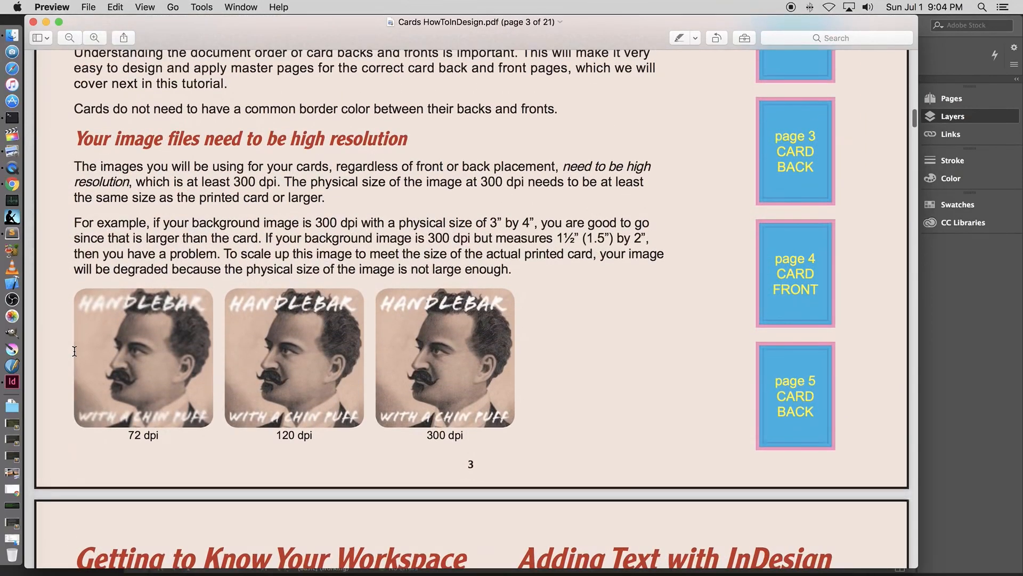
Skim the guide's pages on the InDesign workspace, adding text, and formatting text with style sheets
scroll(75, 351, "down", 7)
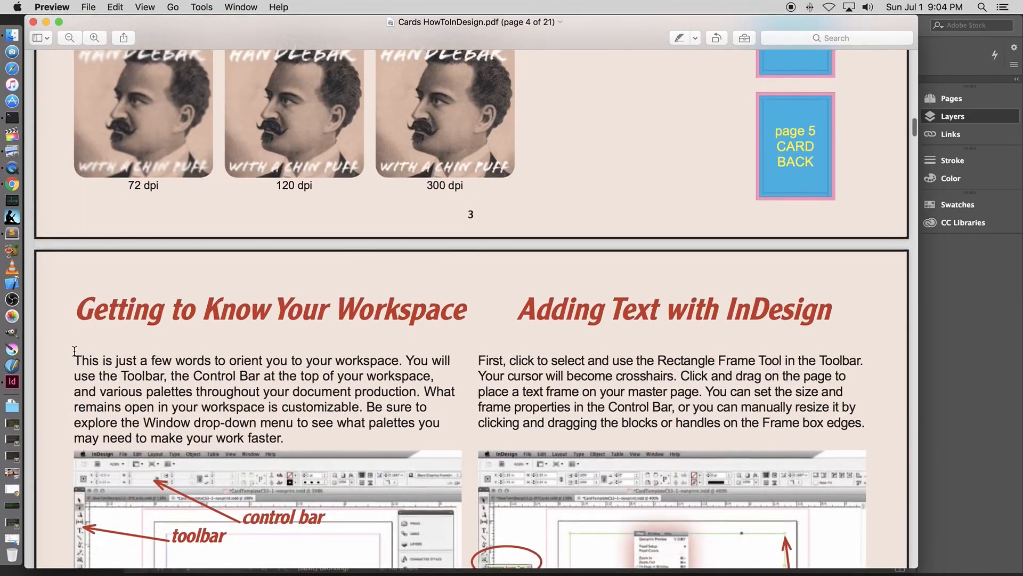
scroll(74, 351, "down", 2)
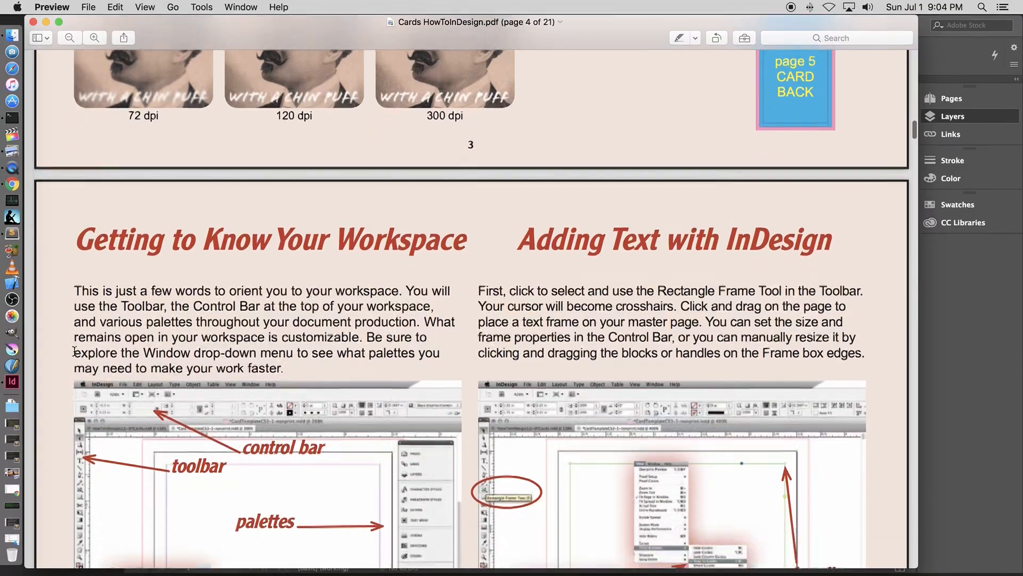
scroll(75, 350, "down", 3)
scroll(74, 351, "down", 20)
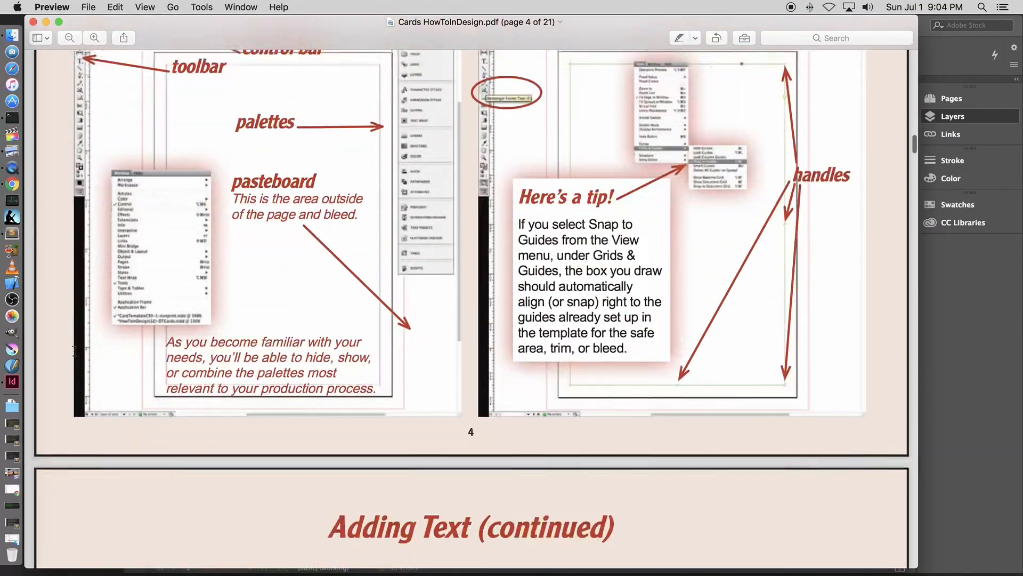
scroll(75, 350, "down", 20)
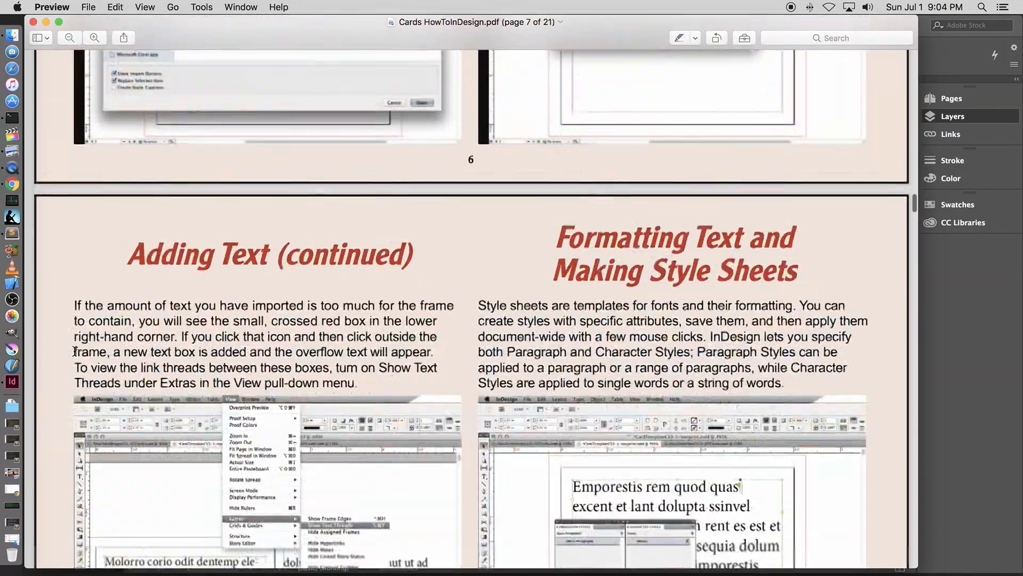
scroll(75, 351, "up", 5)
scroll(74, 350, "down", 17)
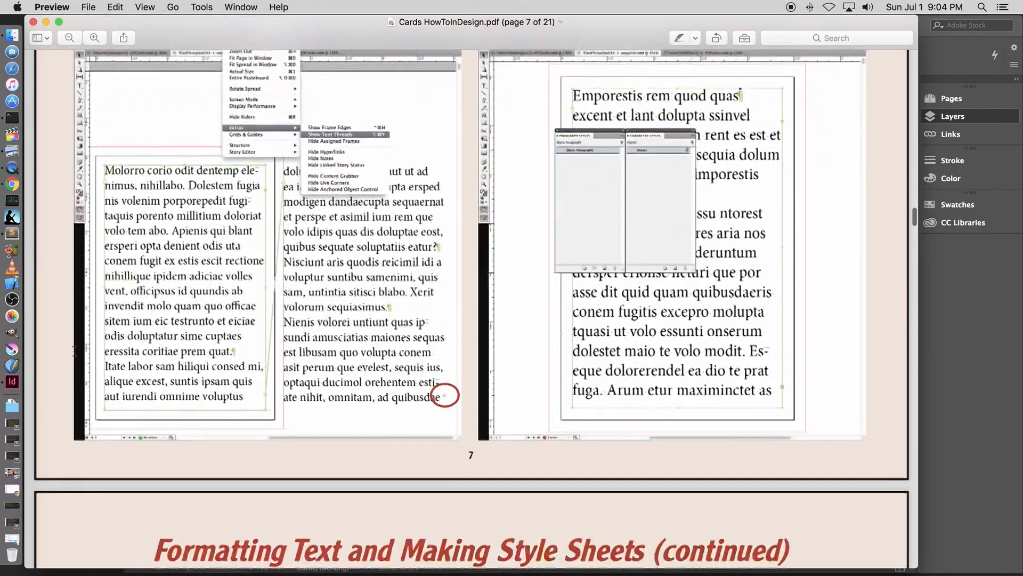
scroll(74, 350, "down", 6)
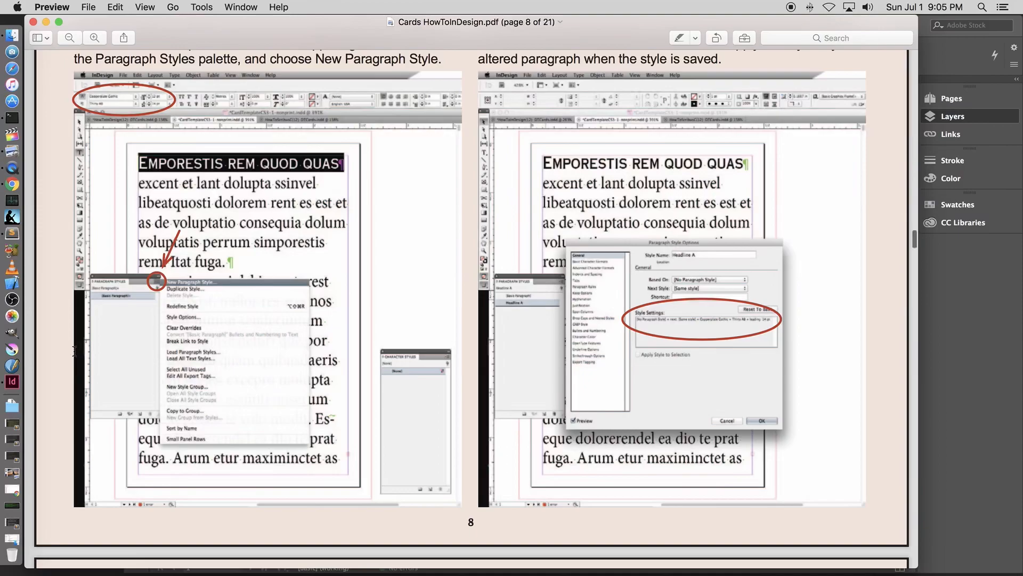
scroll(74, 350, "down", 7)
scroll(74, 350, "down", 8)
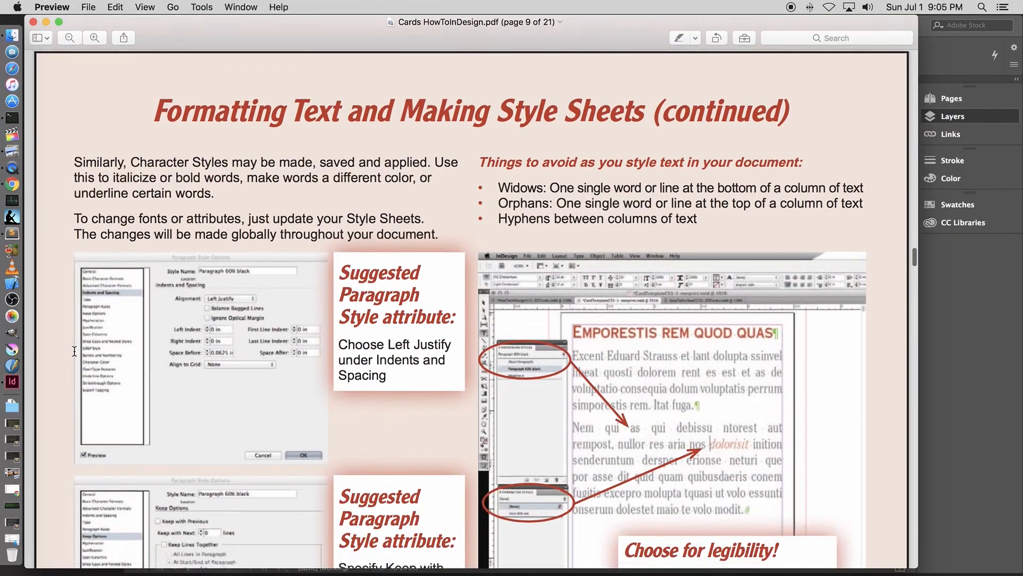
Look through the Adding Art pages for placing images, the frame fitting options and image scaling advice
scroll(74, 350, "down", 4)
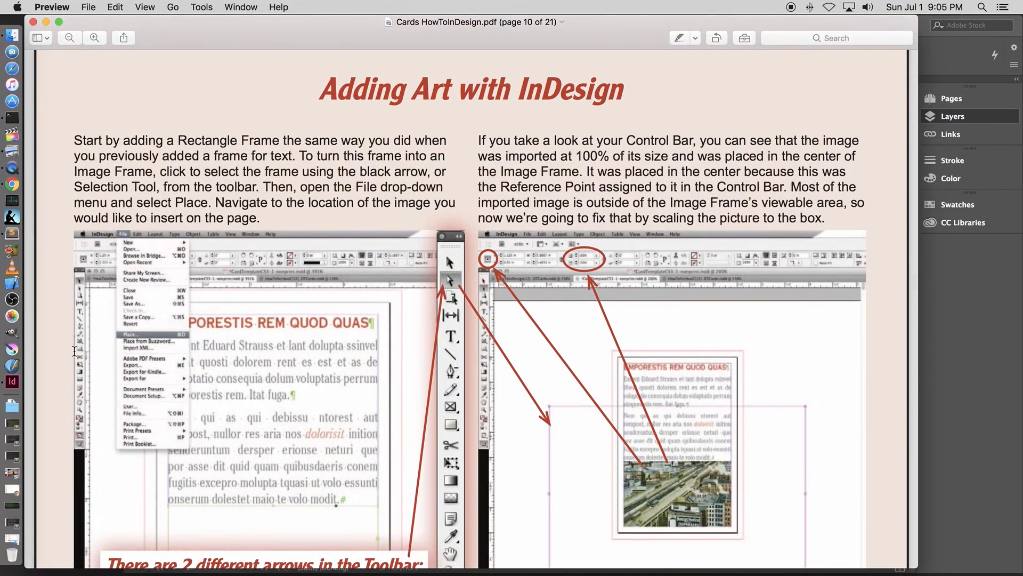
scroll(75, 350, "down", 2)
scroll(74, 350, "down", 8)
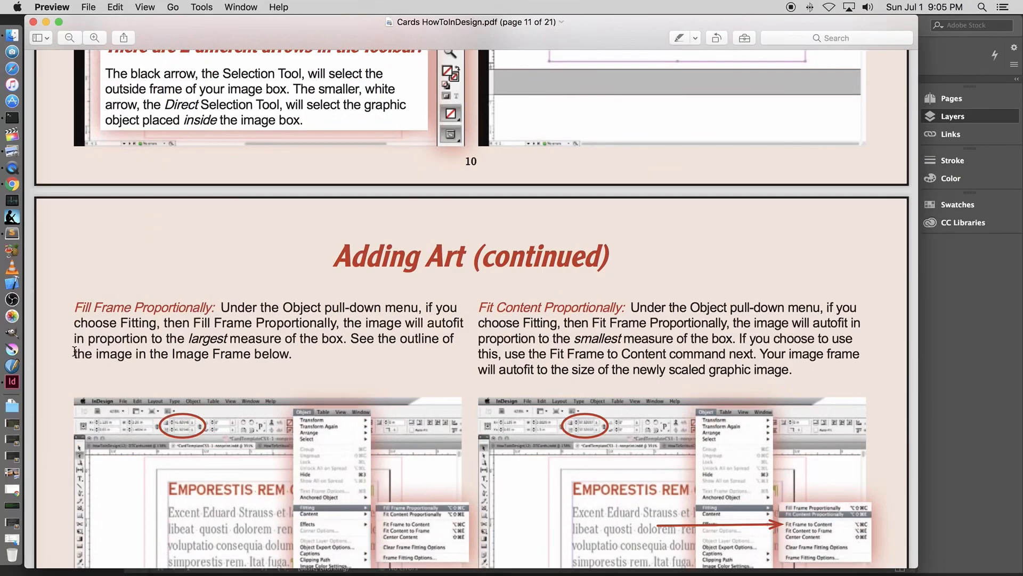
scroll(74, 351, "down", 11)
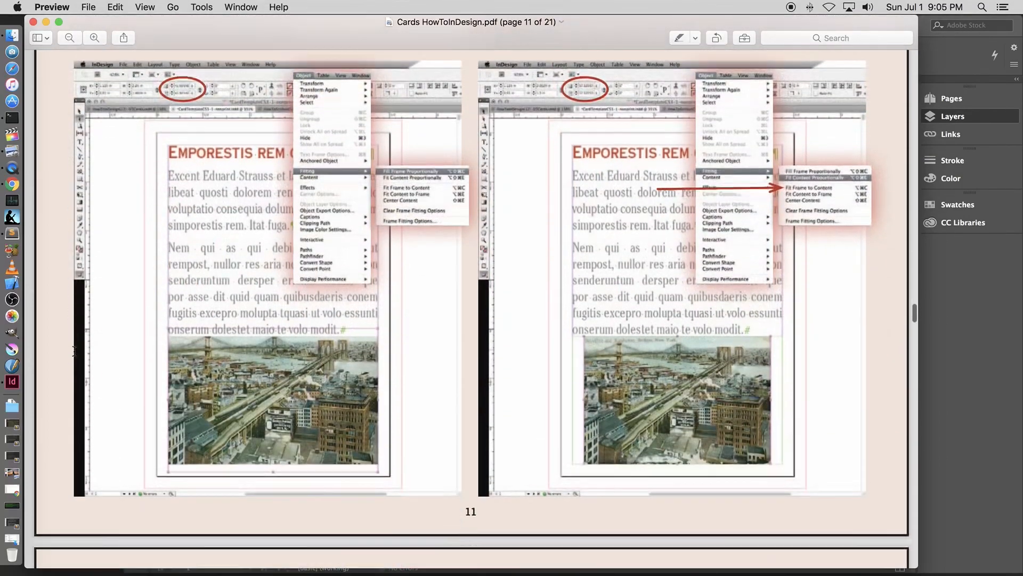
scroll(75, 350, "down", 4)
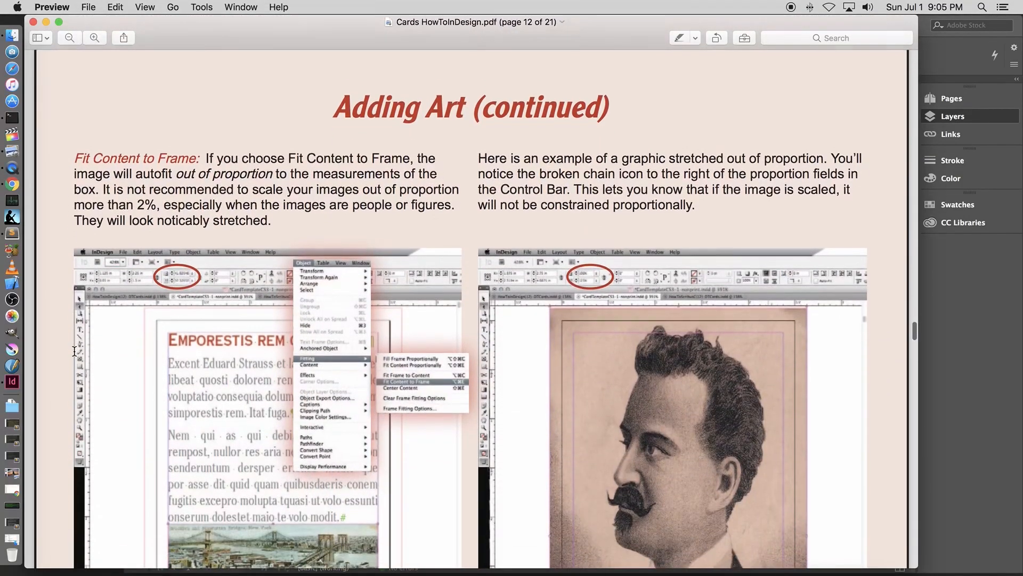
scroll(74, 351, "down", 2)
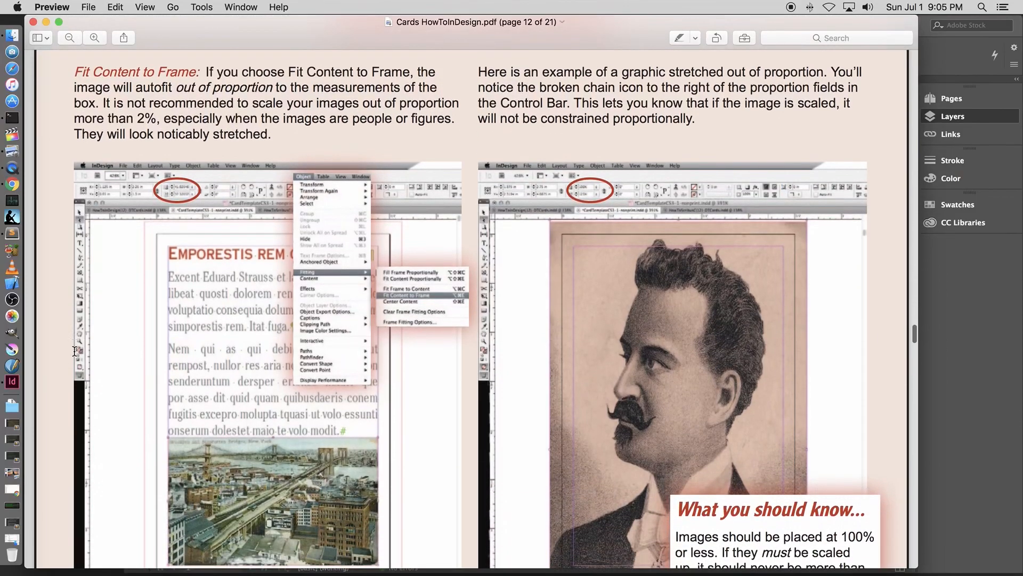
scroll(75, 351, "down", 6)
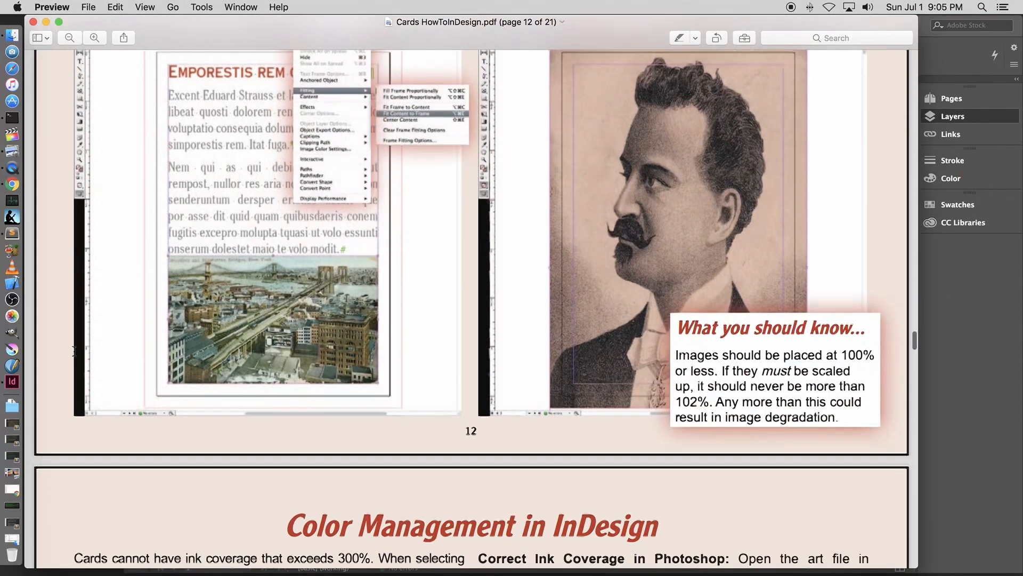
Examine the Color Management page for ink coverage limits and how to check and correct coverage in InDesign and Photoshop
scroll(75, 351, "down", 7)
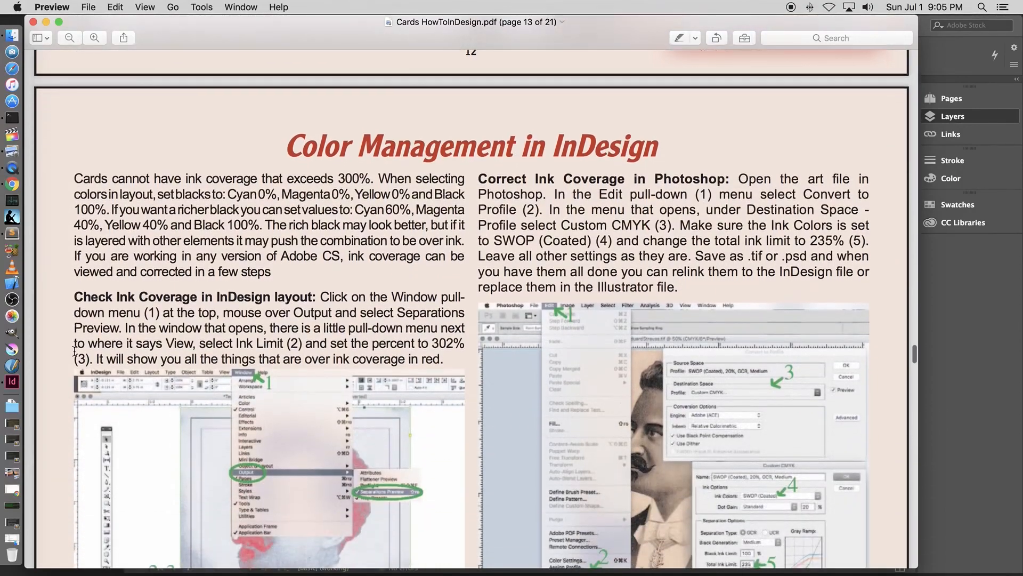
scroll(74, 351, "down", 2)
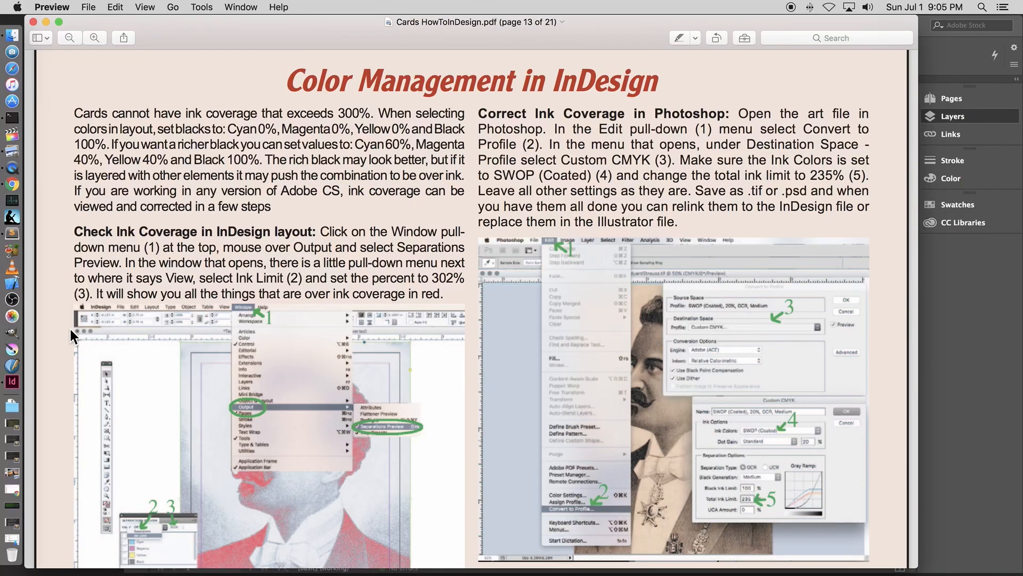
scroll(70, 327, "down", 3)
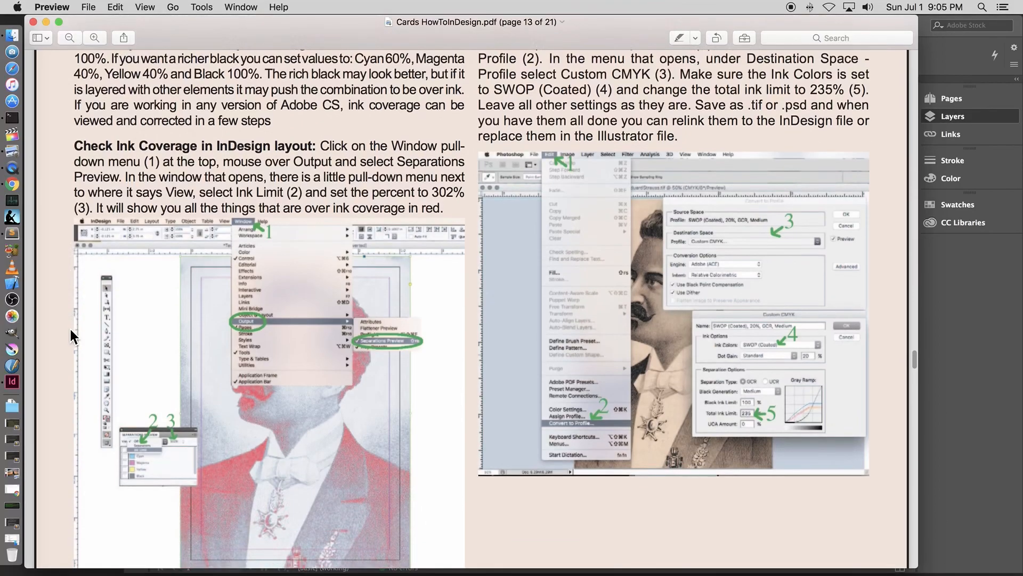
scroll(69, 327, "up", 3)
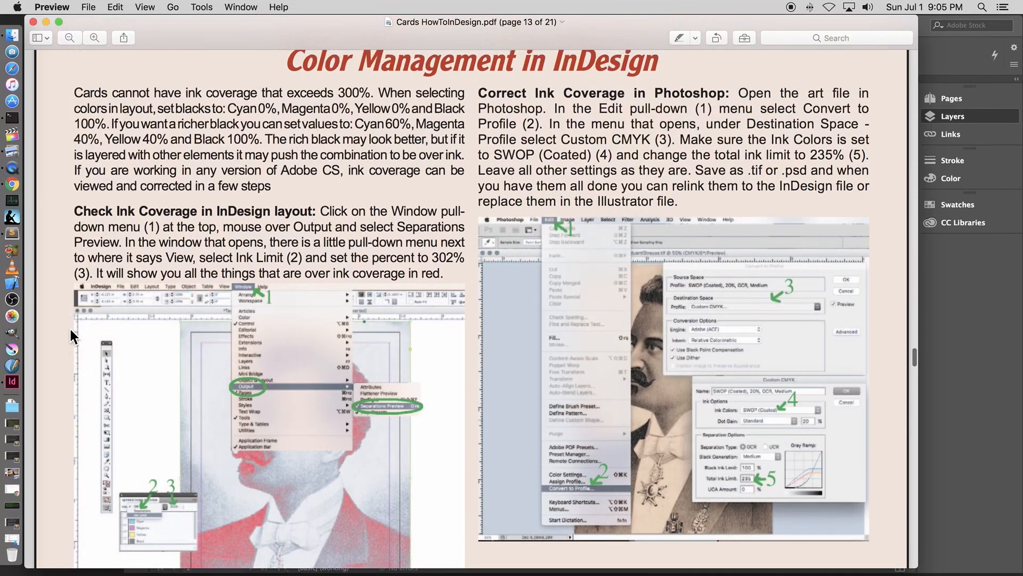
Skim the guide's pages on creating master pages and applying them to document pages
scroll(70, 329, "down", 10)
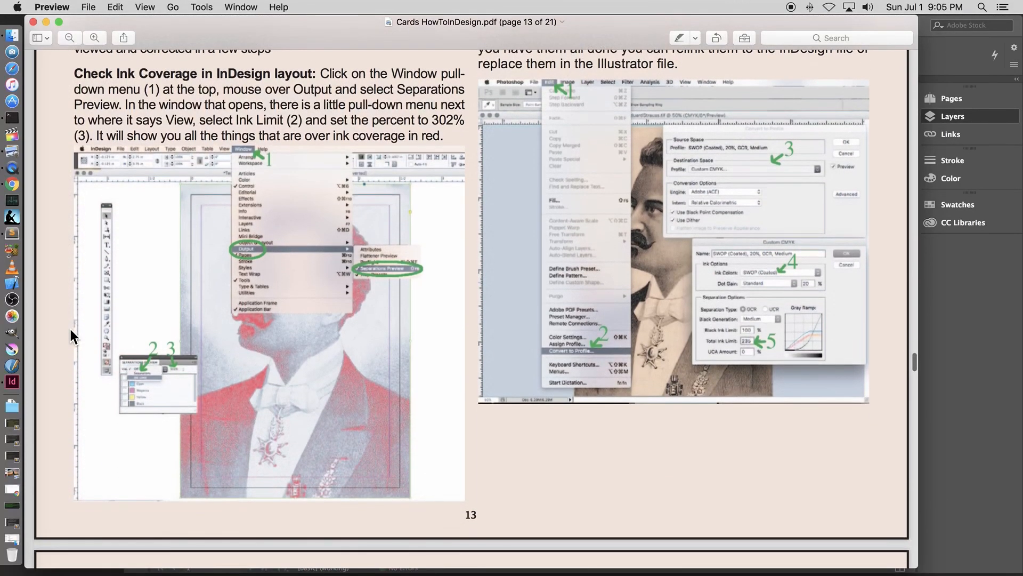
scroll(70, 331, "down", 7)
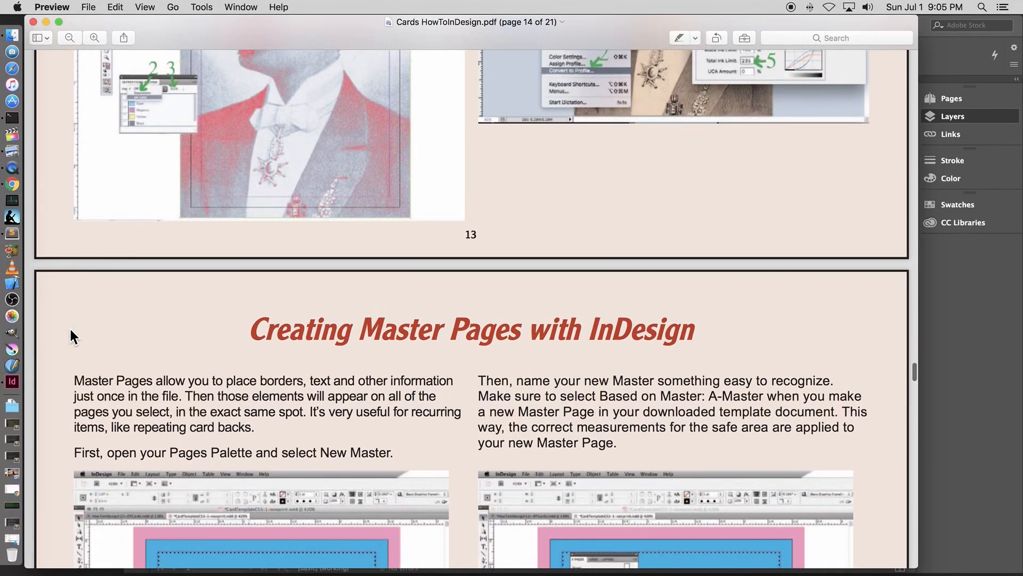
scroll(71, 329, "down", 5)
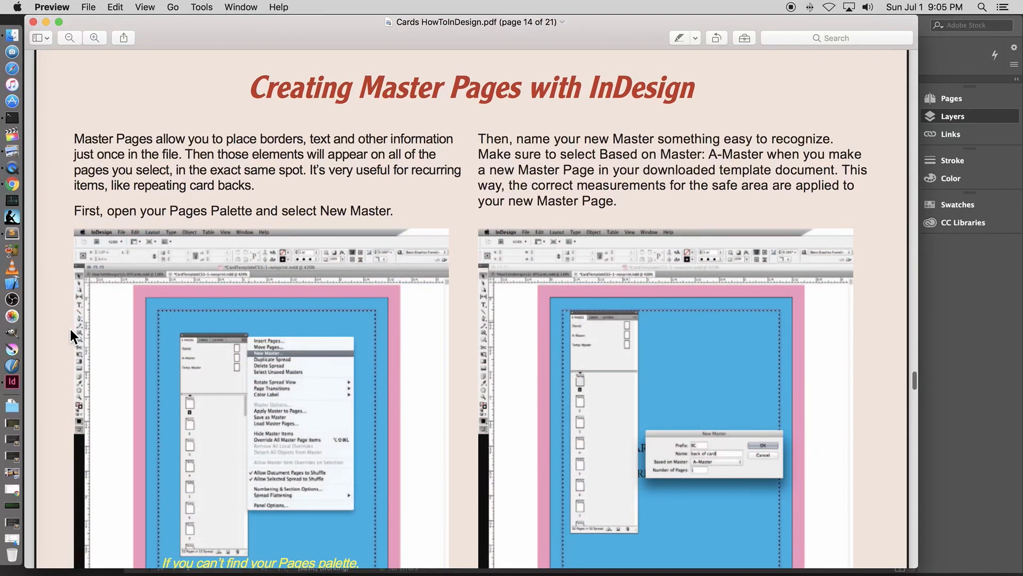
scroll(70, 327, "down", 8)
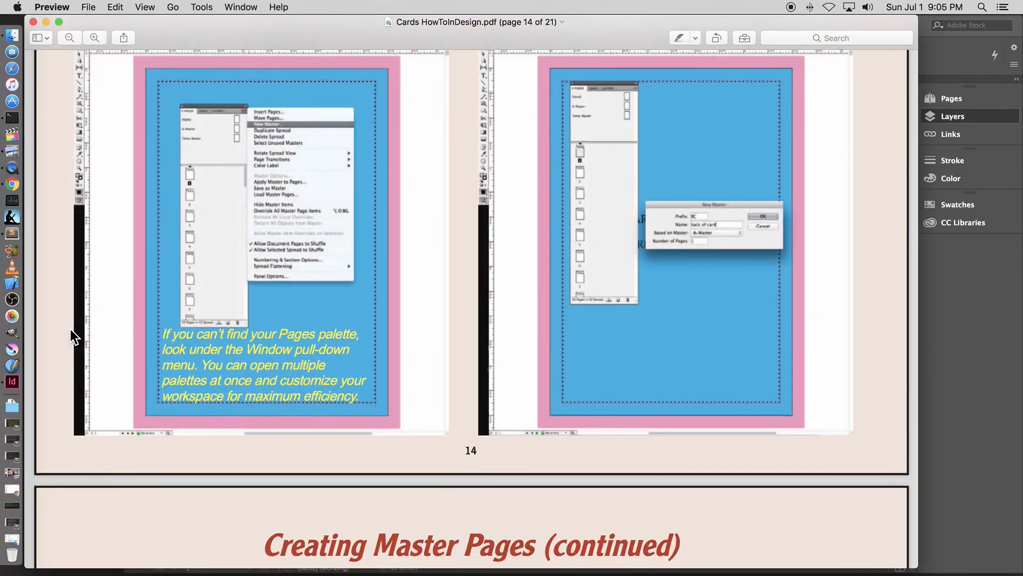
scroll(70, 328, "down", 6)
scroll(69, 335, "down", 20)
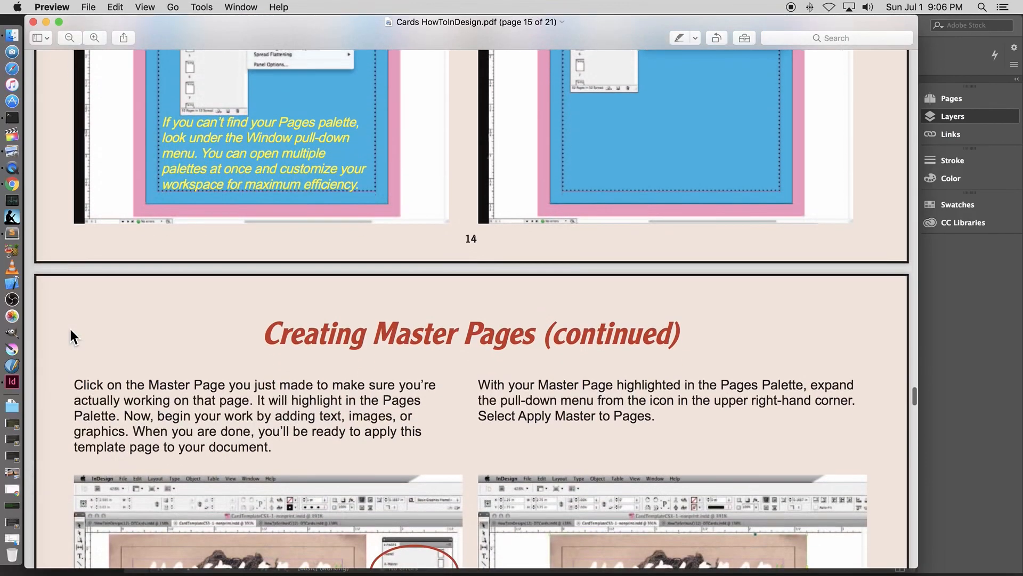
scroll(70, 328, "down", 20)
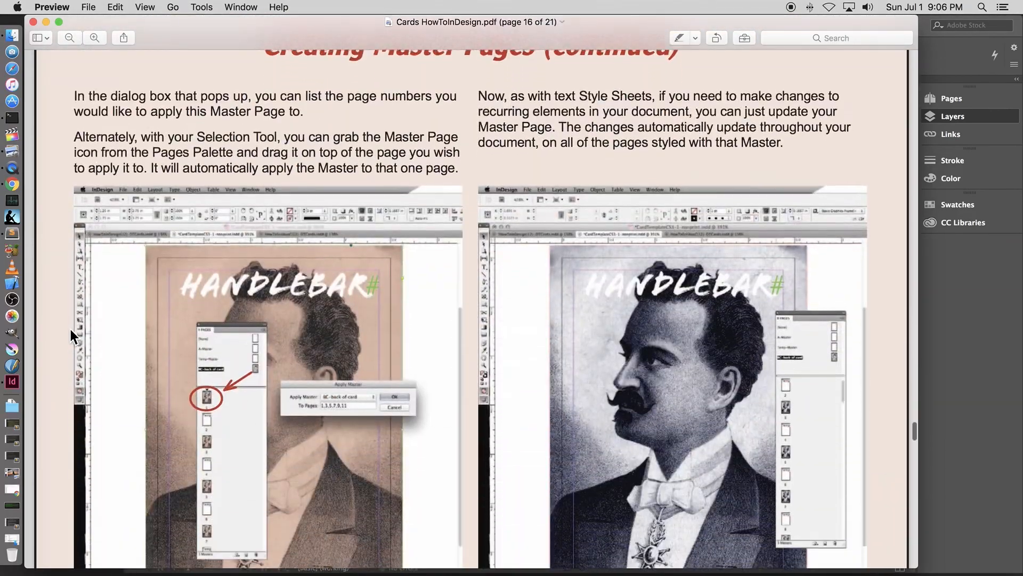
Look over the guide's pages on exporting the InDesign file as a print-ready color PDF and close the guide
scroll(71, 330, "down", 10)
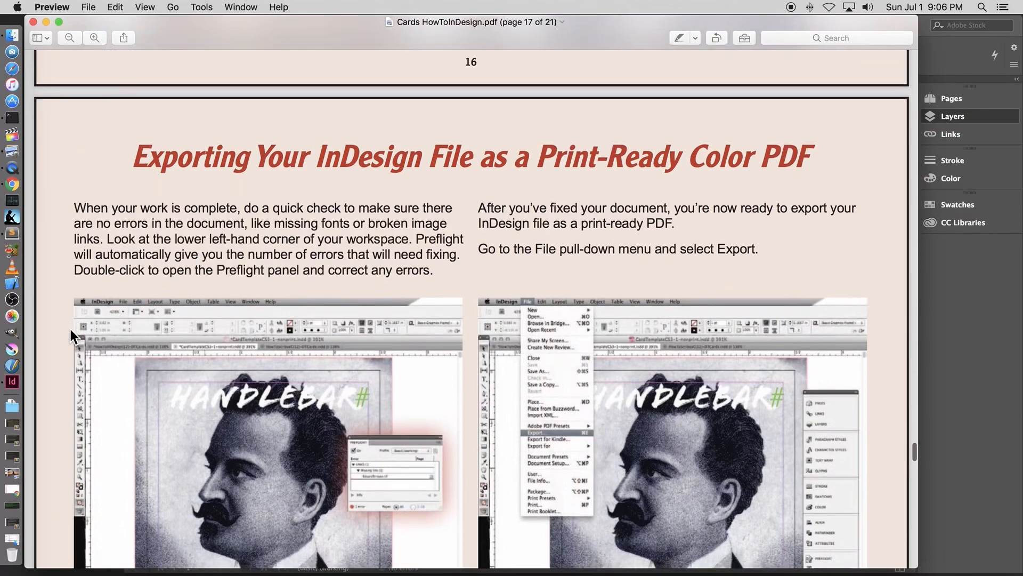
scroll(70, 334, "down", 20)
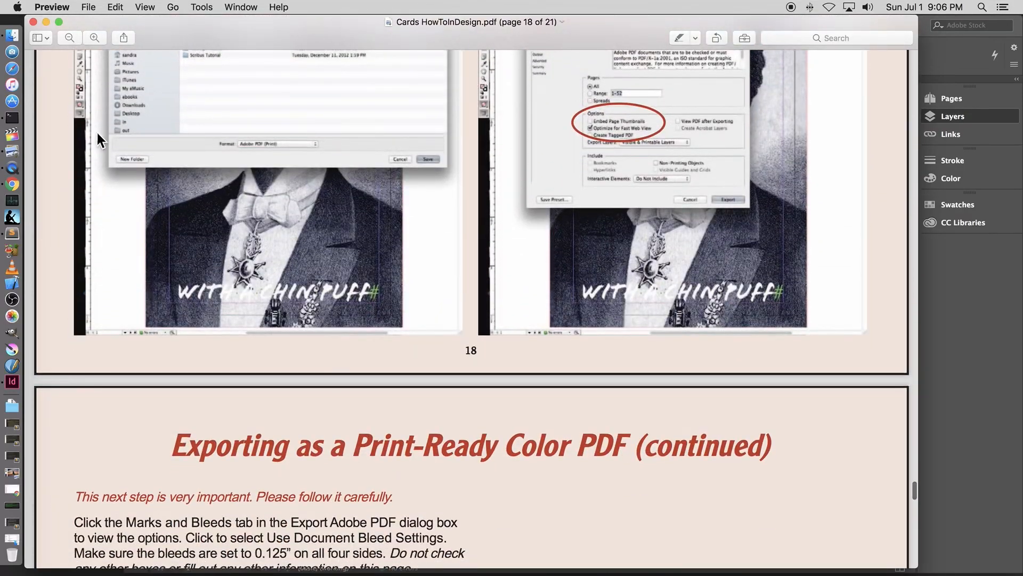
left_click(32, 22)
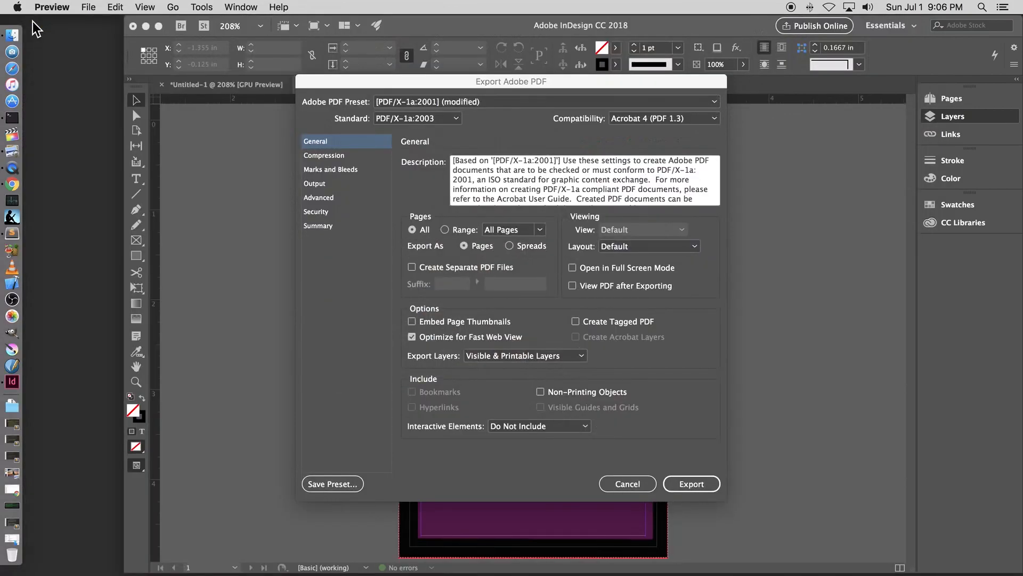
Cancel the open PDF export in InDesign and compare the data merge template with the merged card document
left_click(472, 91)
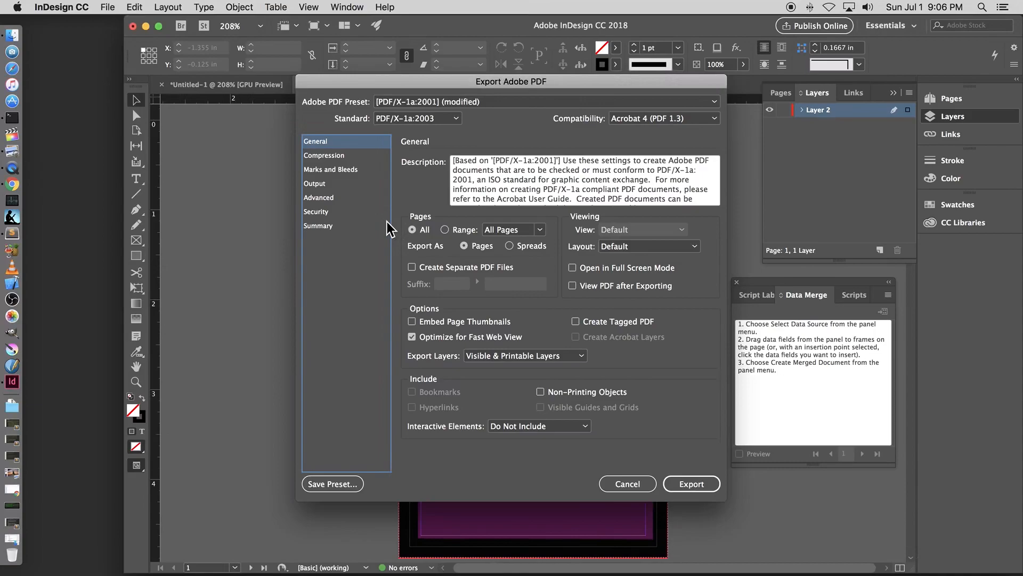
left_click(641, 485)
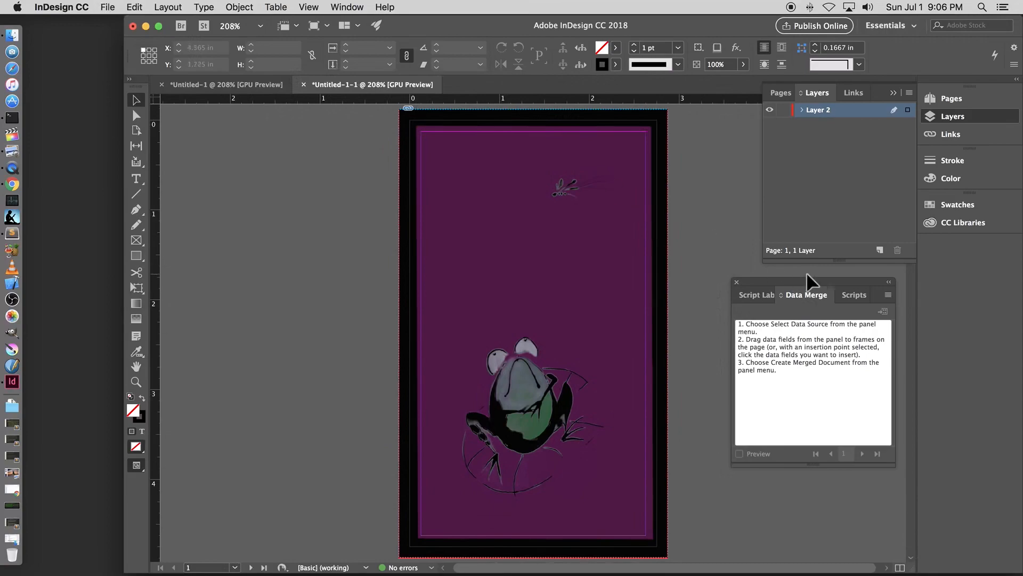
left_click(888, 295)
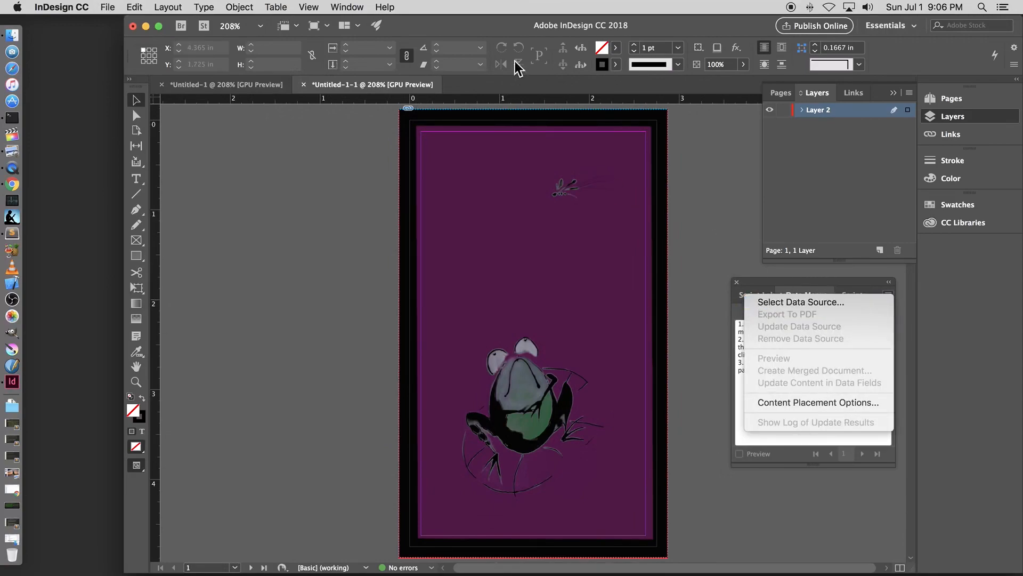
left_click(364, 89)
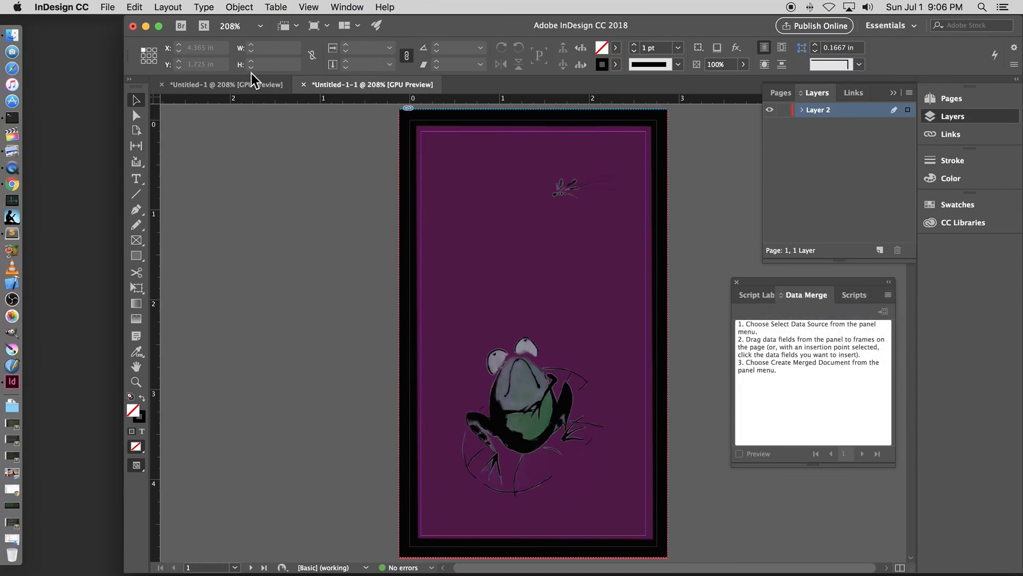
left_click(216, 91)
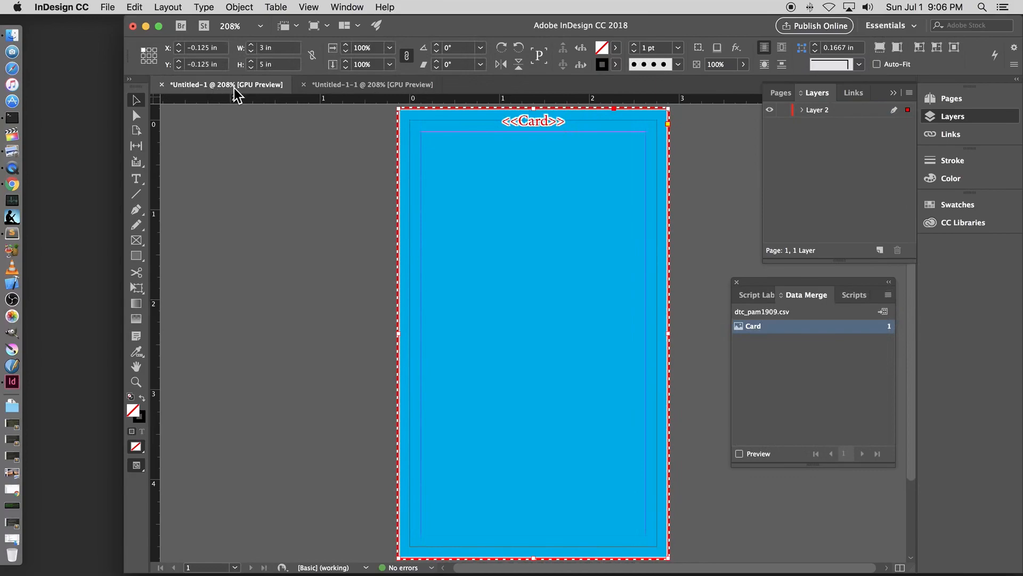
left_click(364, 89)
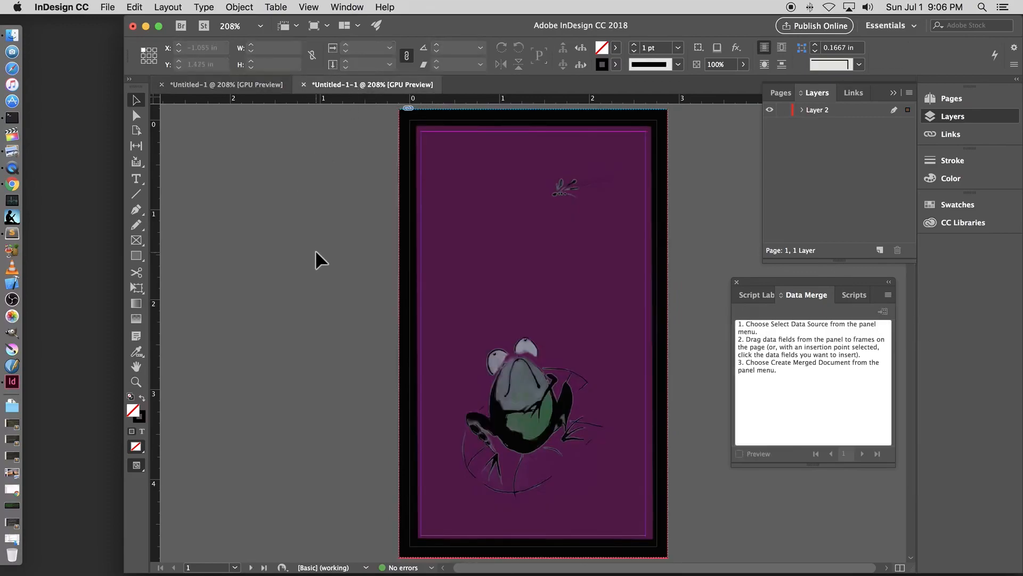
Export the merged document as demo.pdf in Adobe PDF (Print) format with the modified PDF/X-1a:2001 preset, reviewing the marks and bleeds settings
left_click(107, 8)
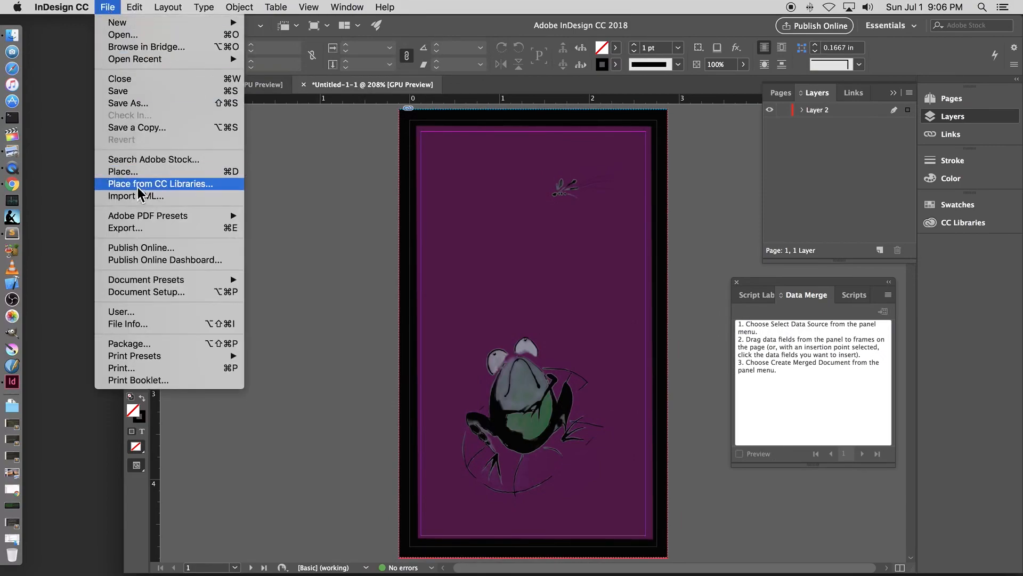
left_click(123, 228)
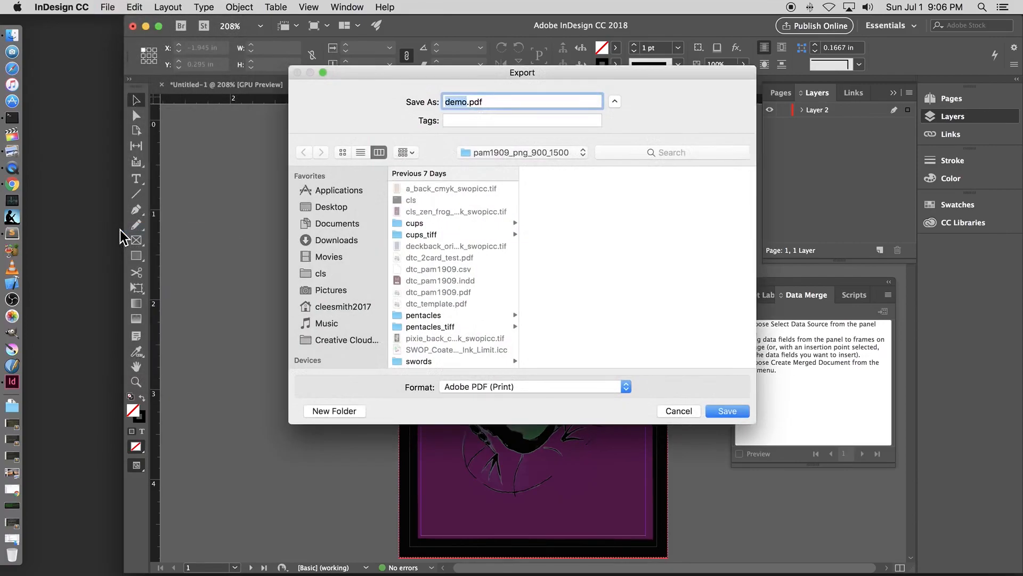
left_click(721, 411)
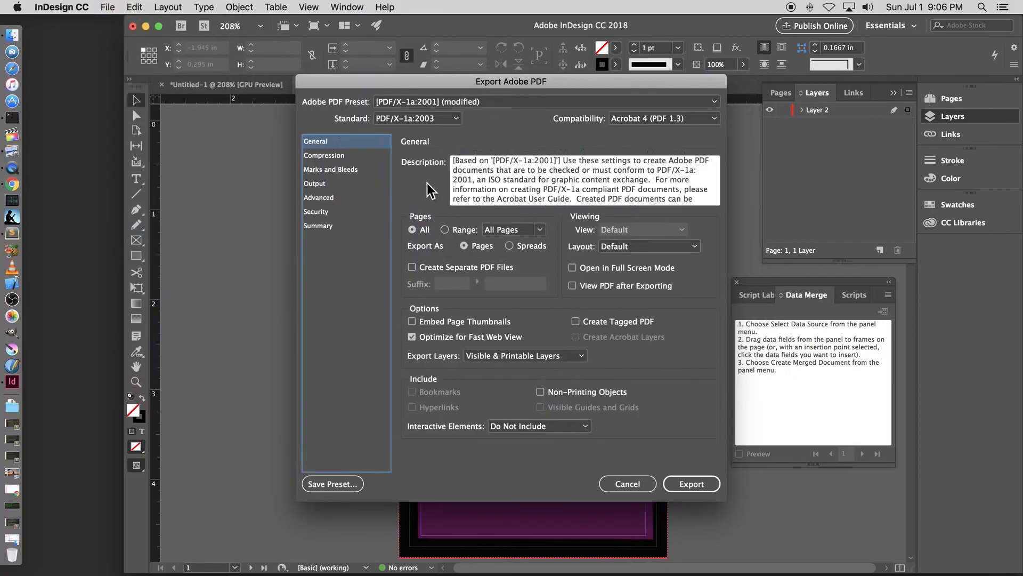
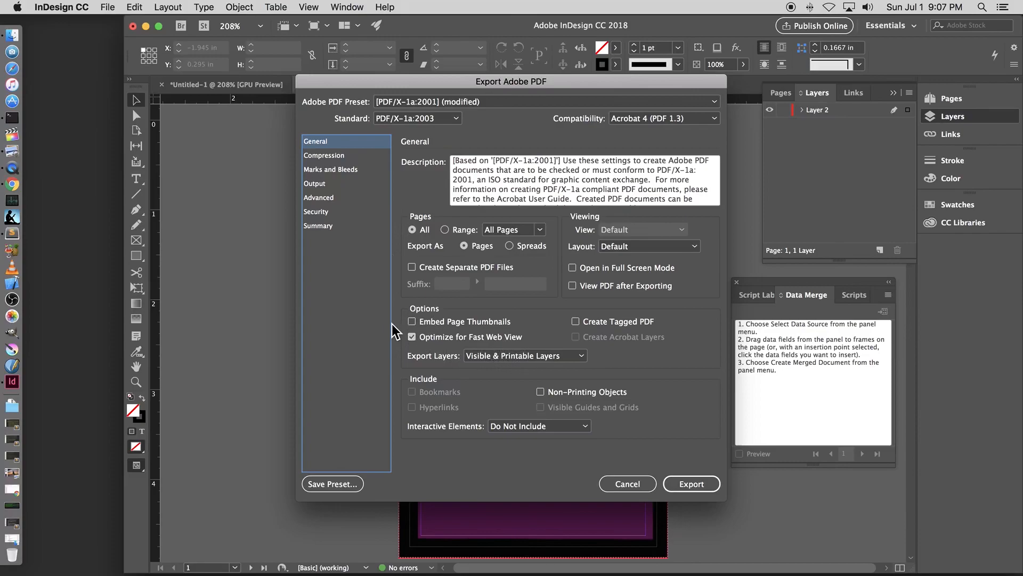
left_click(331, 171)
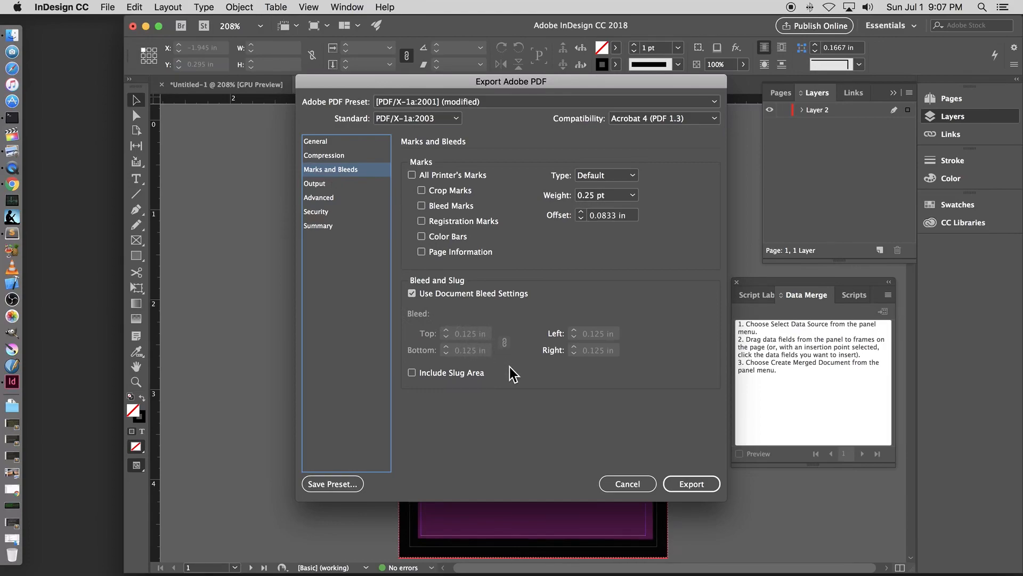
left_click(692, 483)
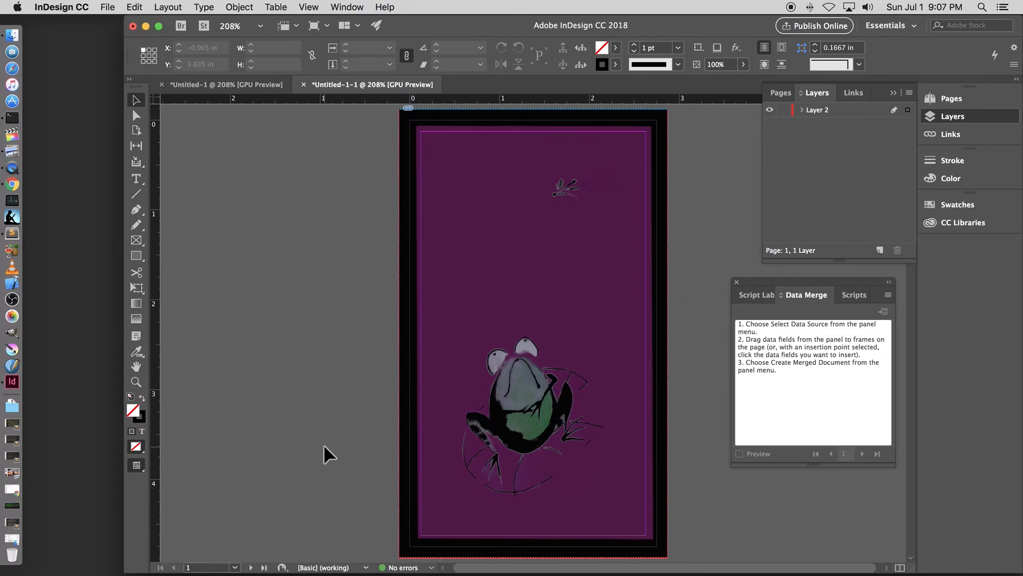
Switch to Finder and check the exported demo.pdf's date and file size in the pam1909_png_900_1500 folder
left_click(9, 541)
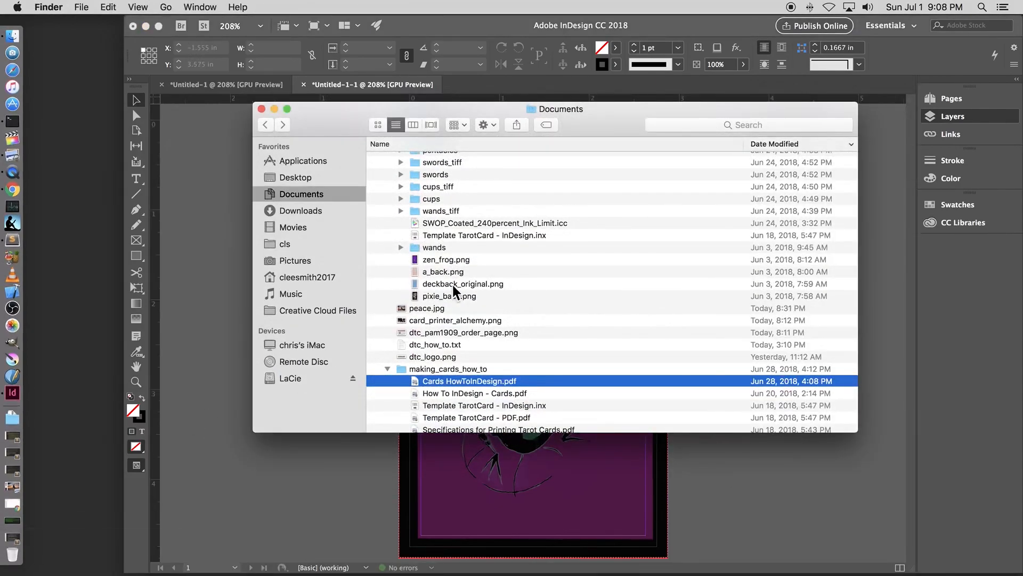
left_click(388, 368)
scroll(485, 292, "up", 5)
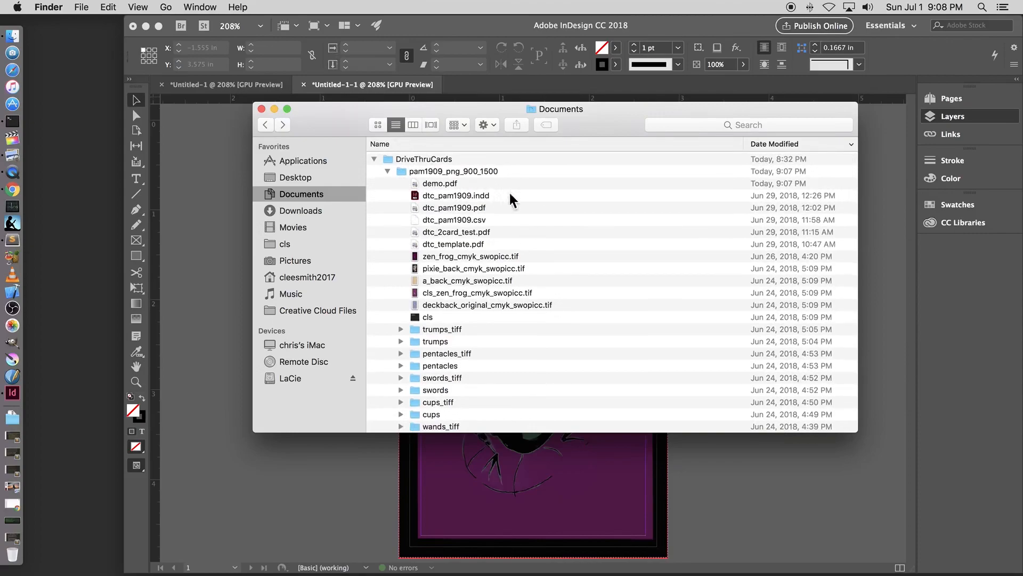
scroll(511, 200, "right", 5)
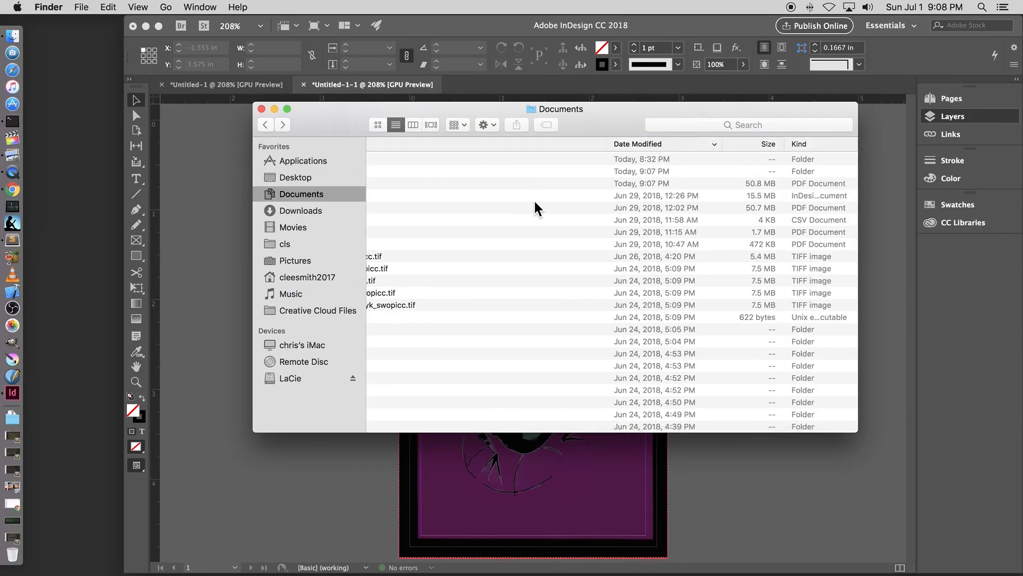
scroll(536, 206, "left", 2)
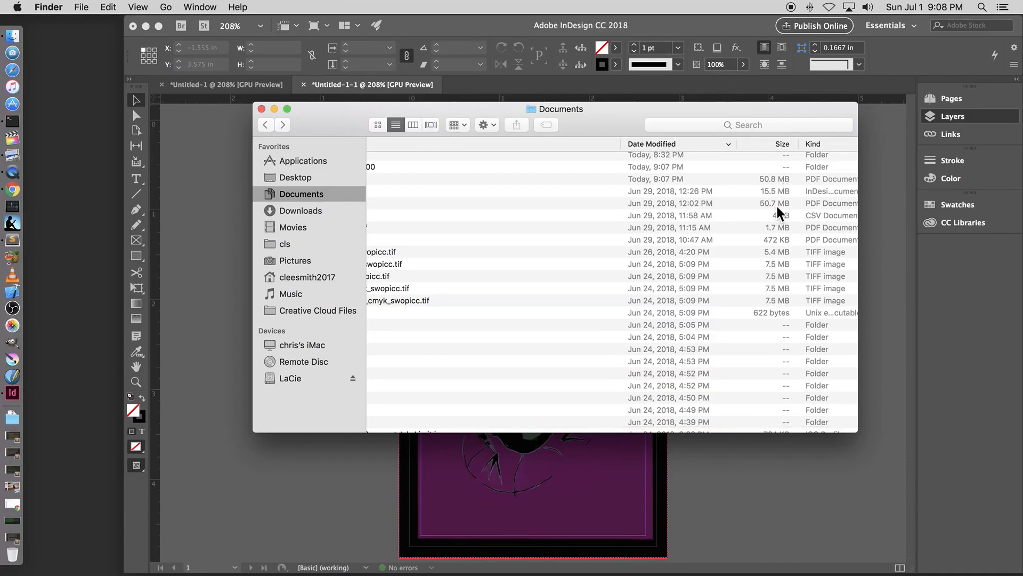
scroll(575, 233, "left", 5)
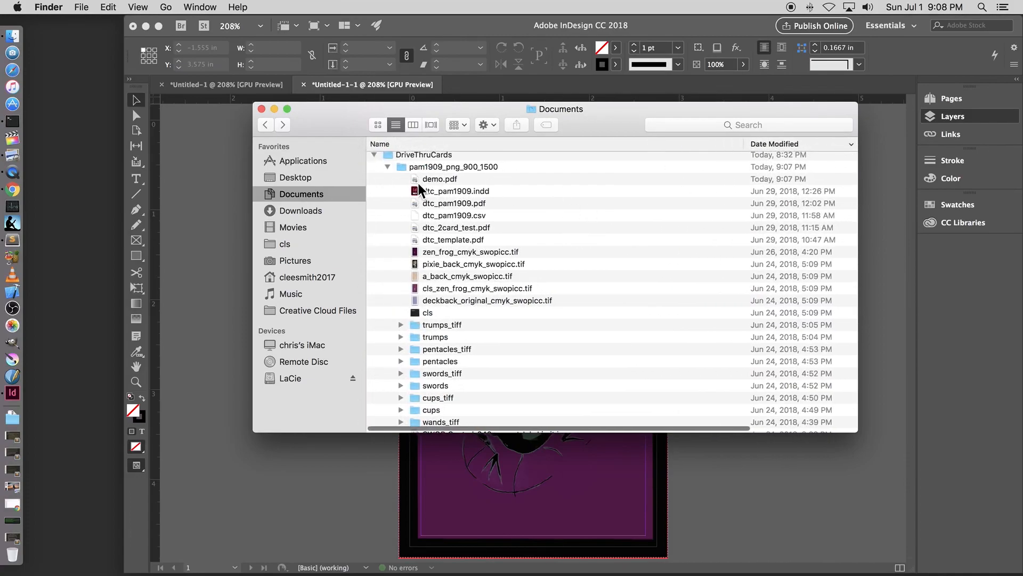
left_click(274, 109)
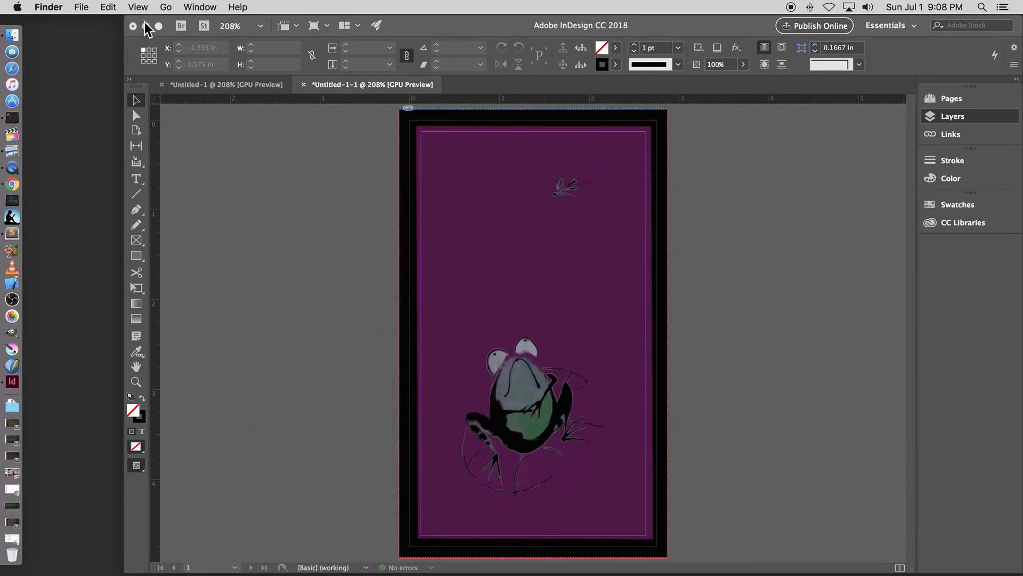
Minimize InDesign and open demo.pdf from the pam1909_png_900_1500 folder in Preview
left_click(145, 25)
left_click(145, 25)
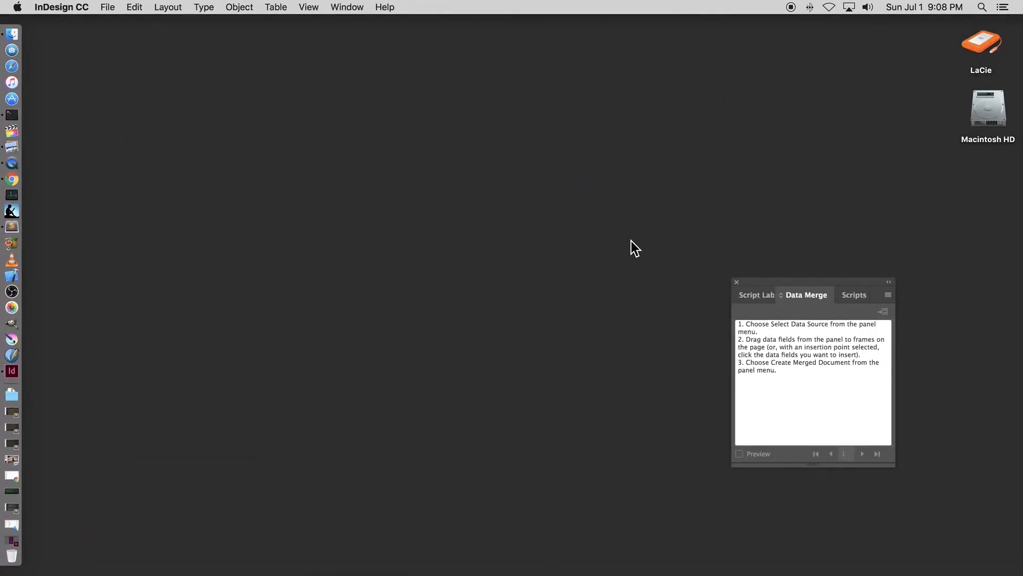
left_click(542, 356)
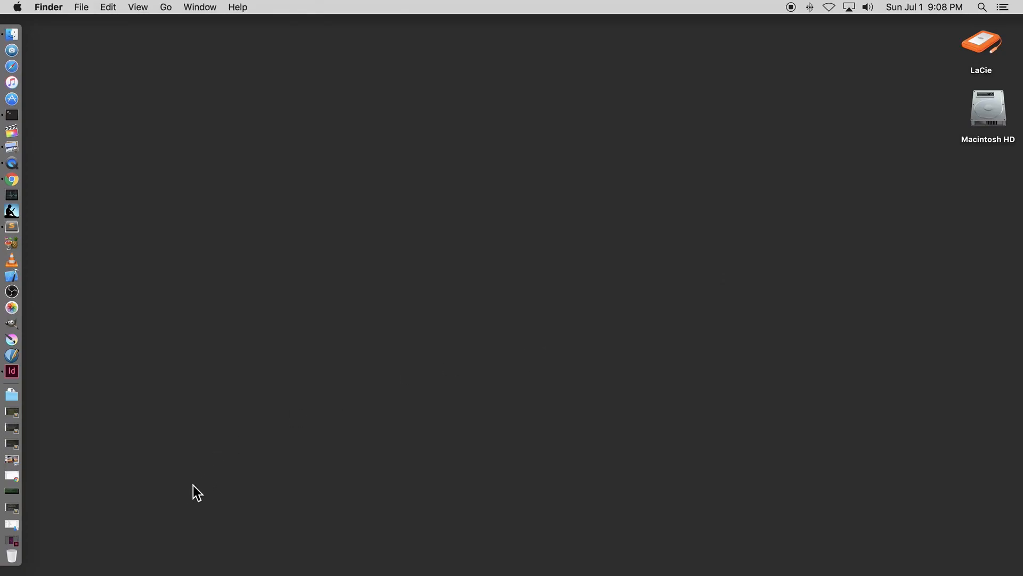
left_click(13, 525)
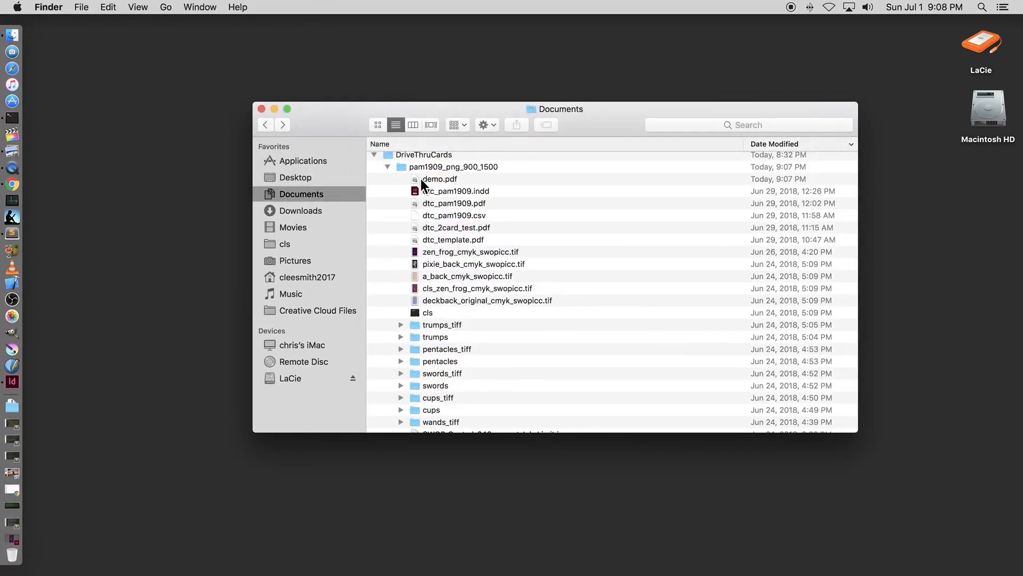
left_click(420, 178)
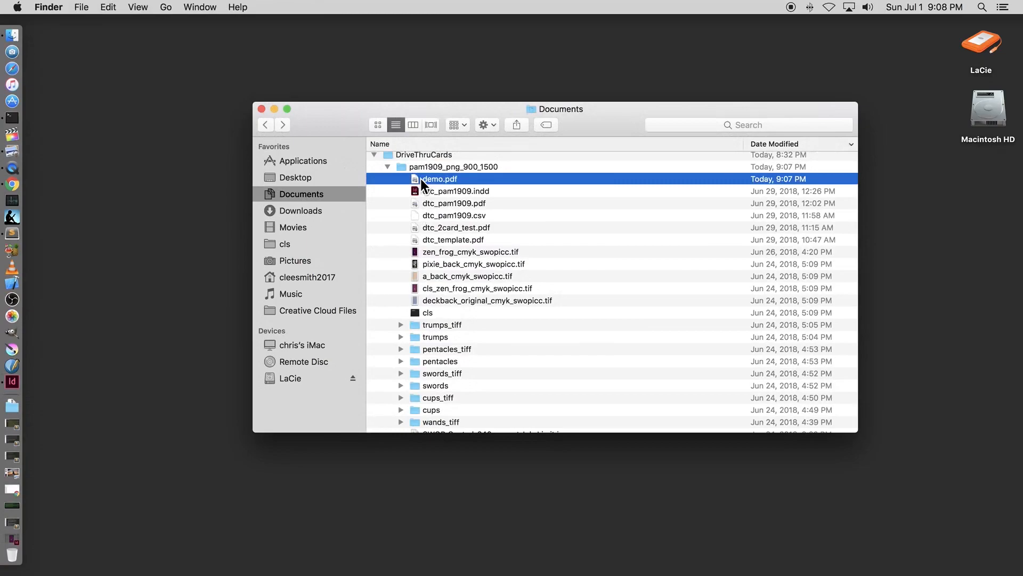
double_click(421, 178)
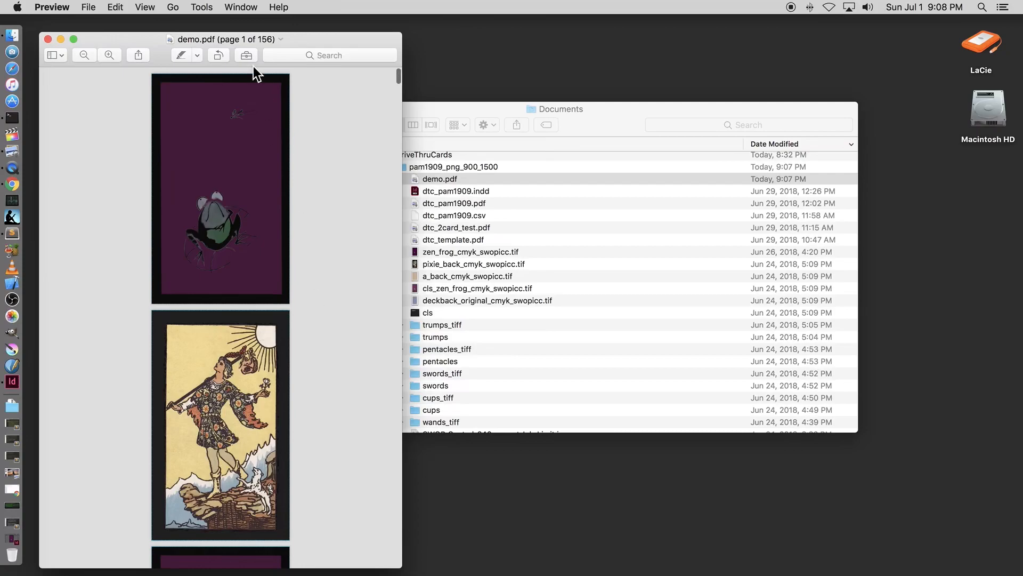
Look through the card fronts and backs in demo.pdf, ending back on the first page
scroll(327, 375, "down", 20)
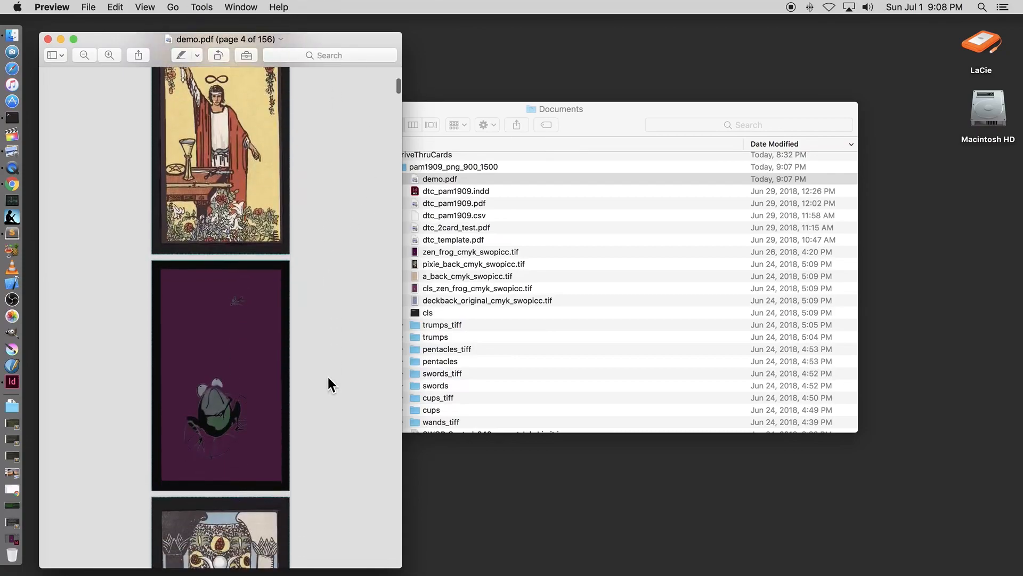
scroll(328, 378, "down", 20)
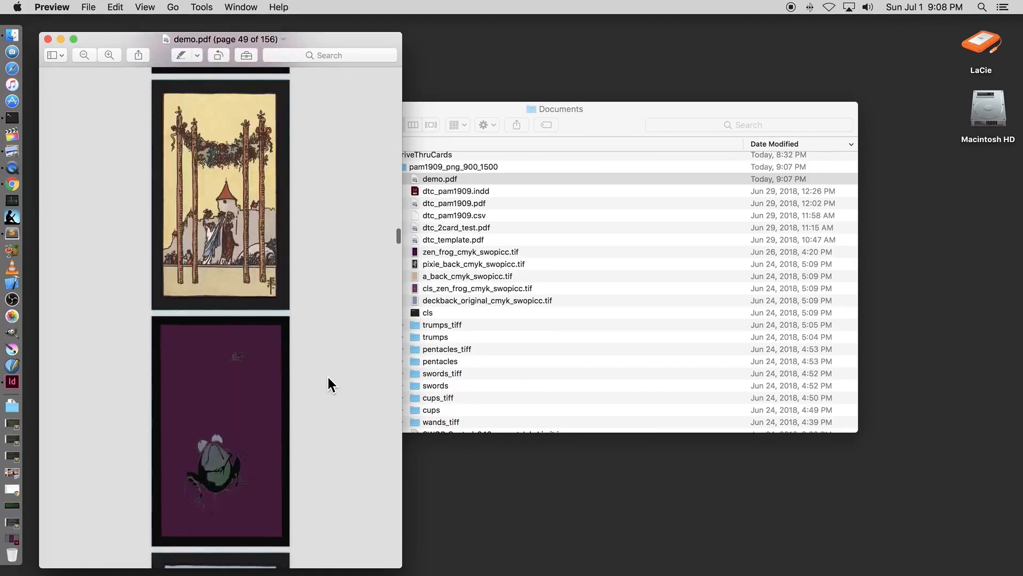
scroll(328, 378, "down", 20)
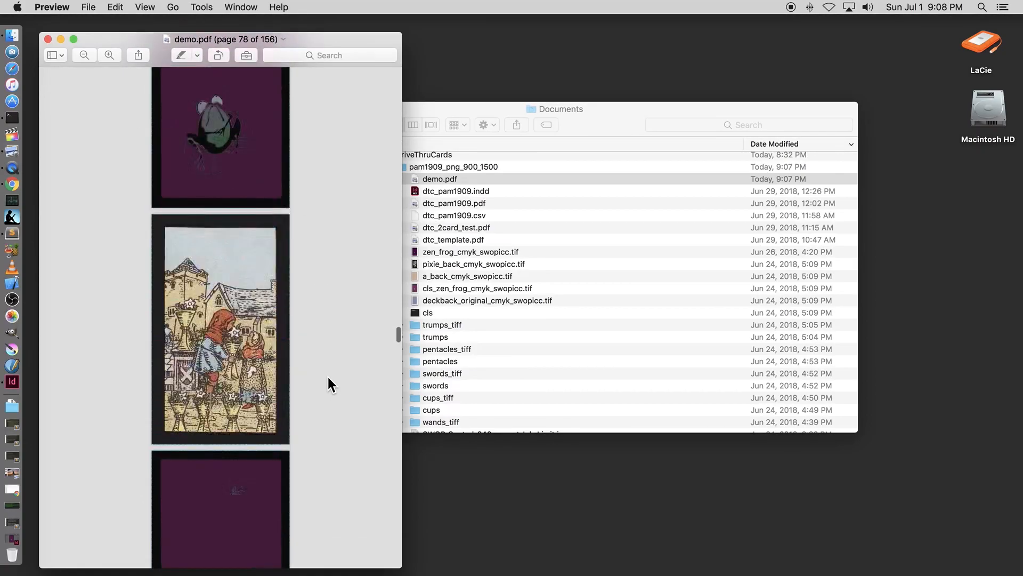
scroll(328, 378, "up", 10)
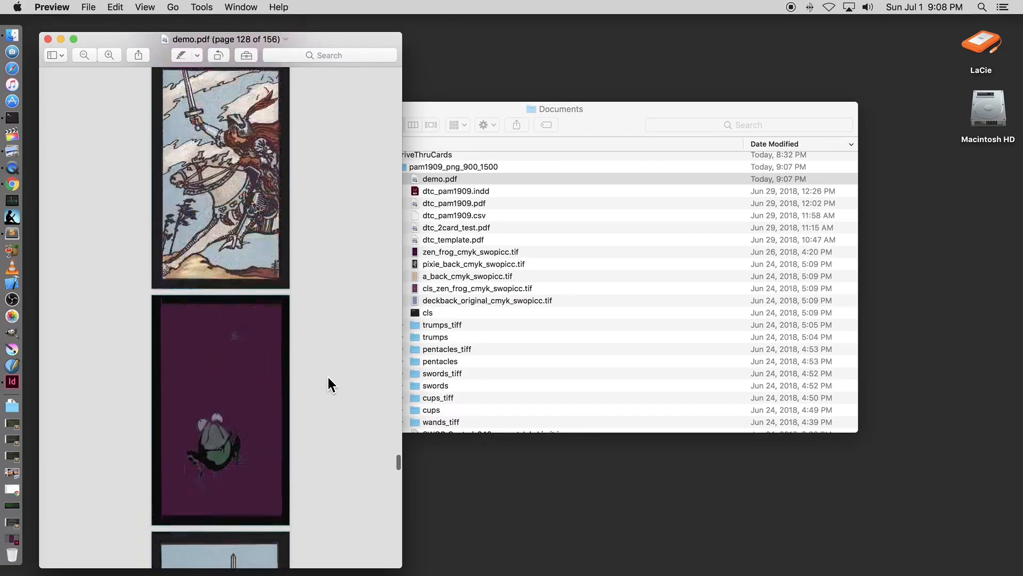
scroll(327, 375, "up", 20)
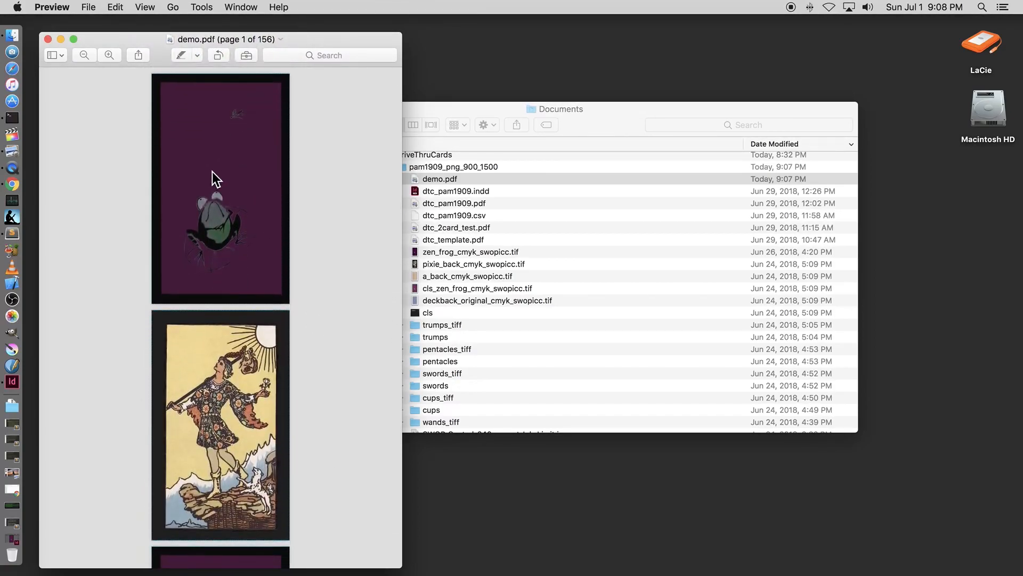
Check demo.pdf's general info, including its PDF version, page count and page size, and close the document
left_click(202, 7)
left_click(218, 23)
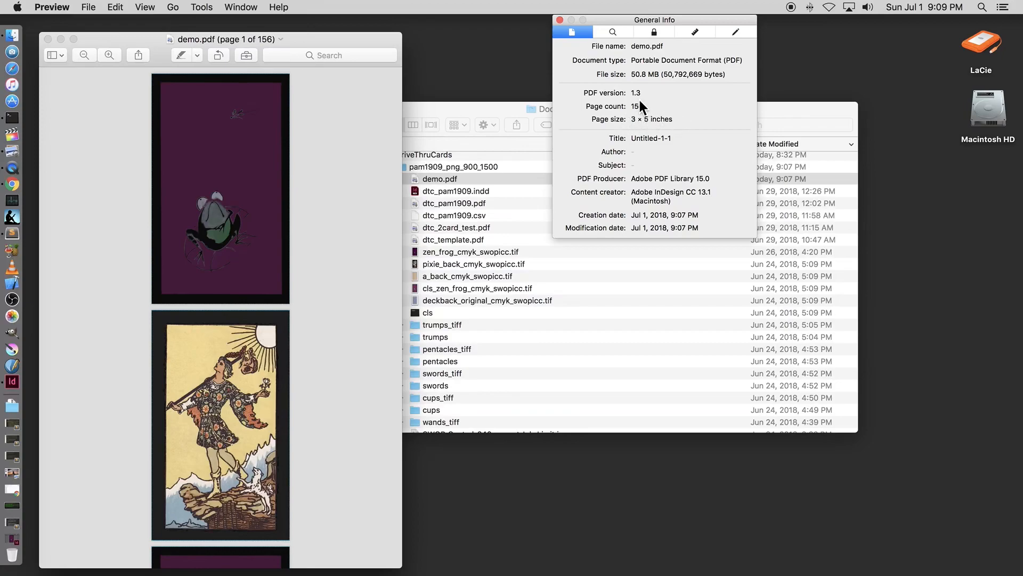
left_click(559, 20)
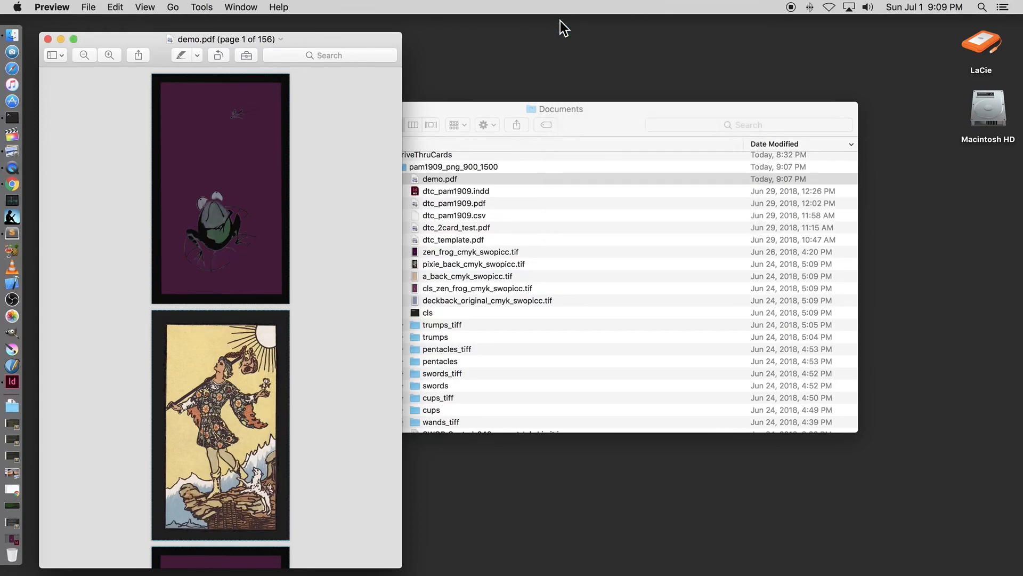
left_click(48, 38)
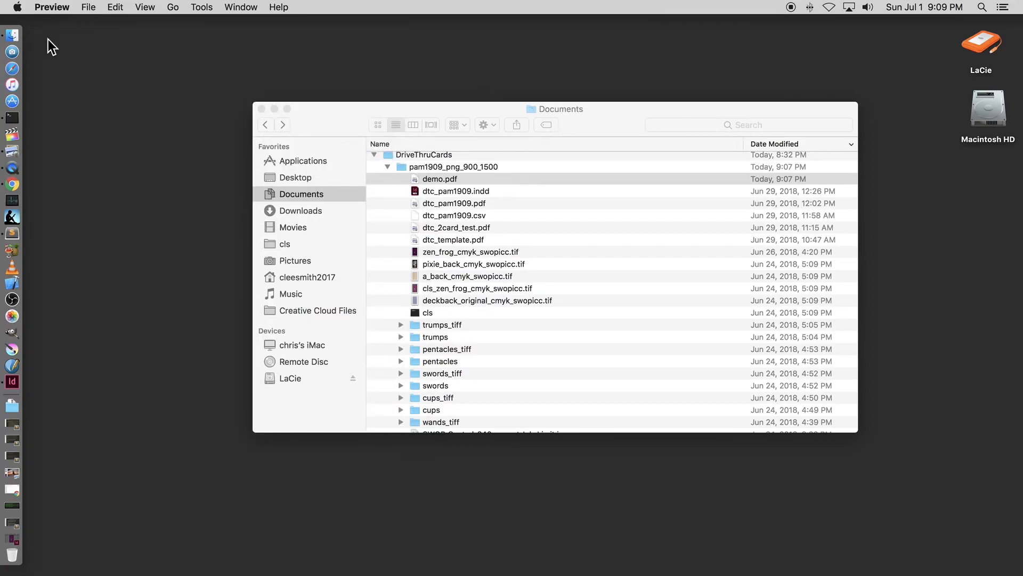
Minimize the Finder window, switch to Sublime Text and review the card printing steps in dtc_how_to.txt from start to end
left_click(275, 108)
left_click(11, 503)
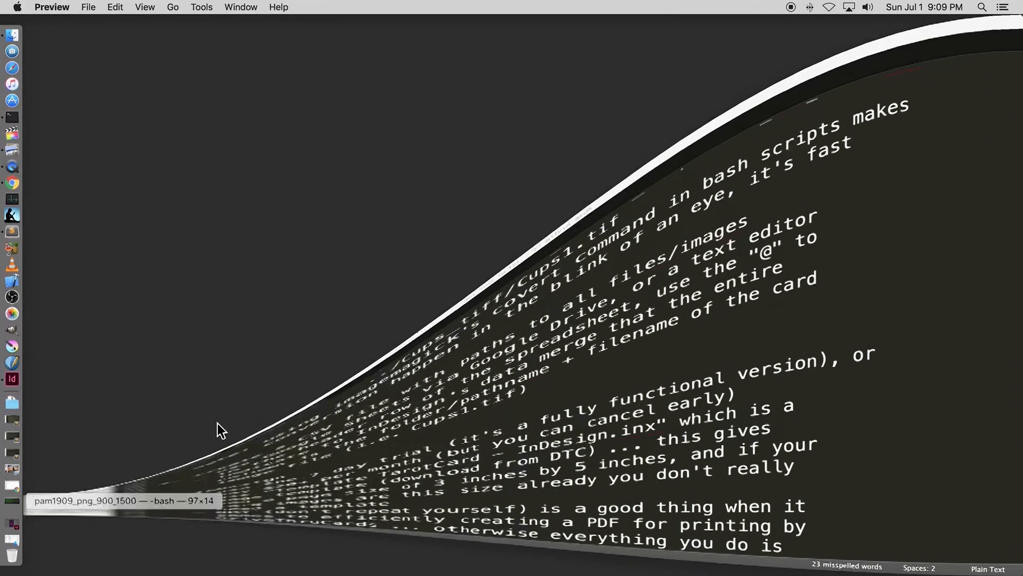
scroll(305, 401, "down", 5)
scroll(305, 401, "down", 6)
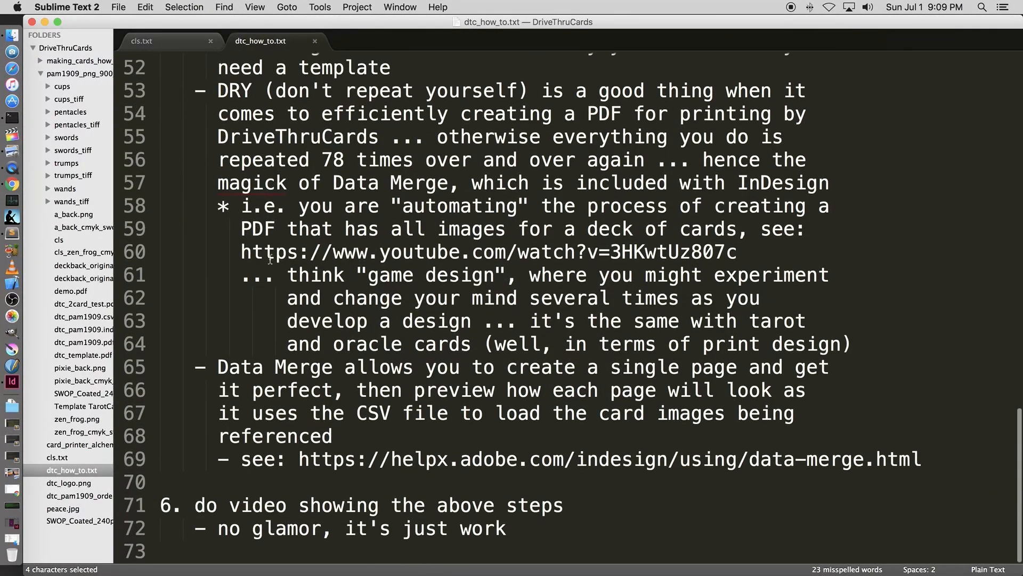
scroll(270, 260, "up", 1)
scroll(270, 259, "down", 1)
scroll(270, 260, "up", 20)
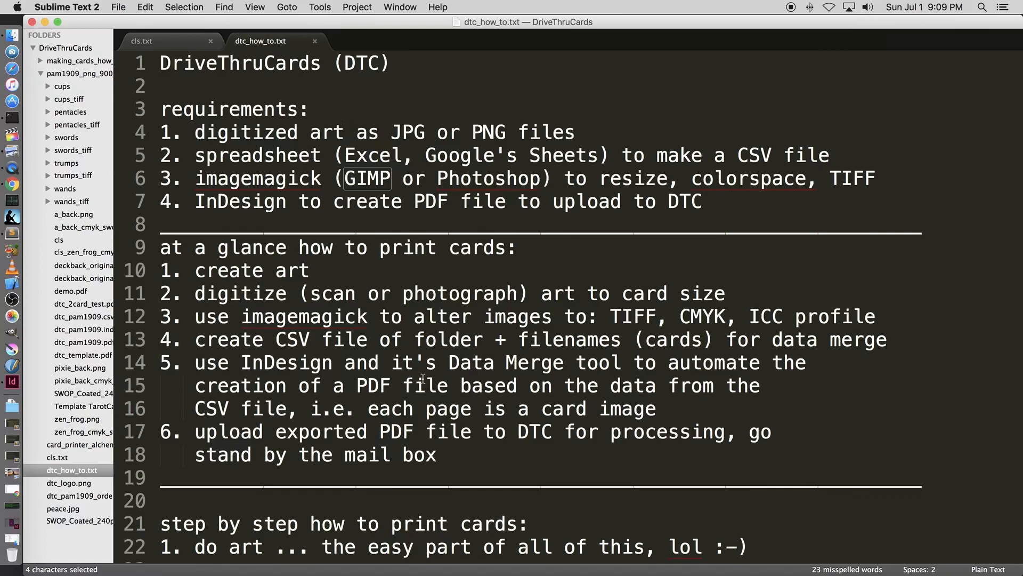
scroll(384, 420, "down", 12)
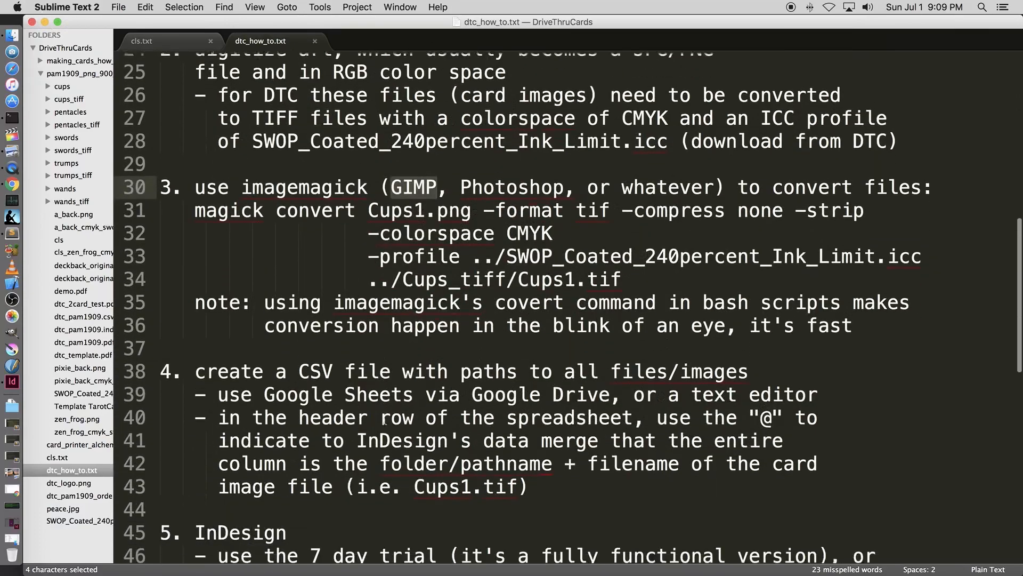
scroll(384, 420, "down", 10)
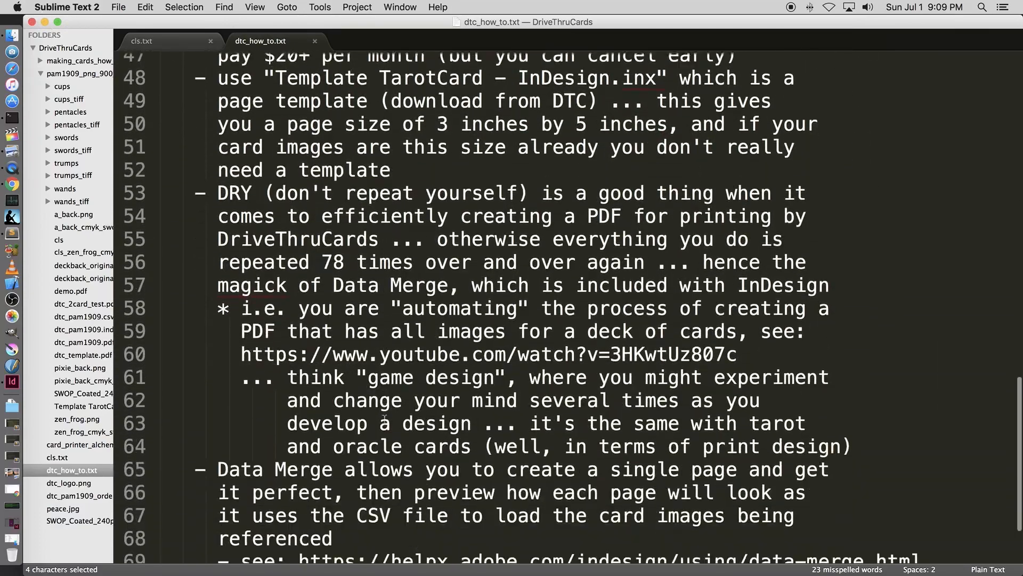
scroll(384, 419, "down", 2)
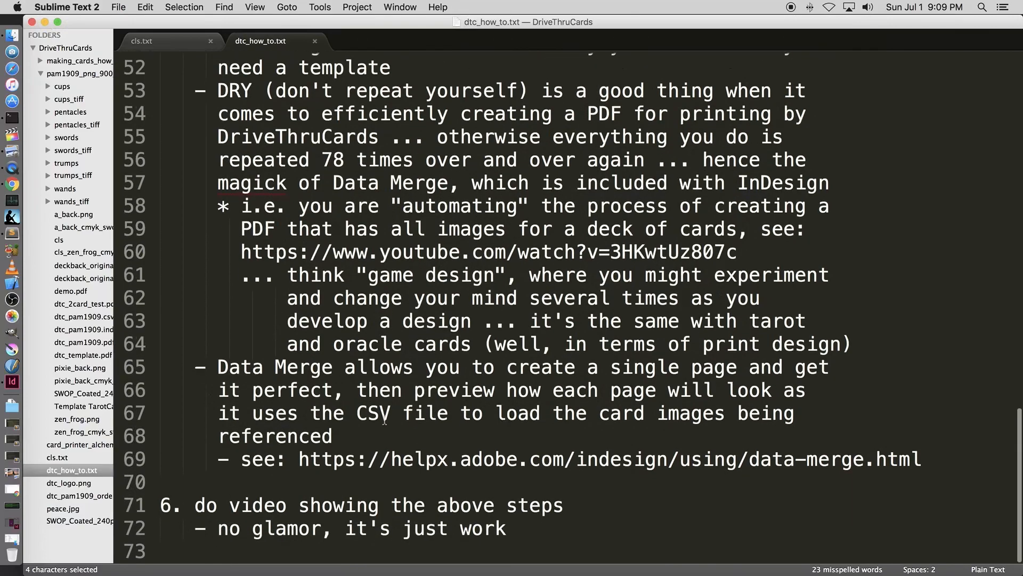
Minimize Sublime Text, switch to the Preview window starting with peace.jpg and view dtc_pam1909_order_page.png
left_click(45, 21)
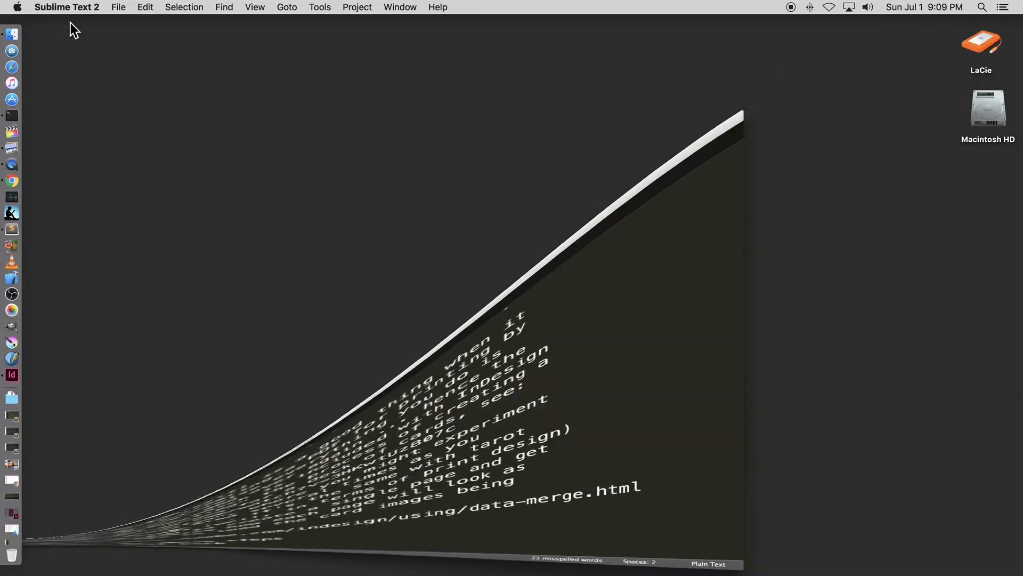
left_click(12, 458)
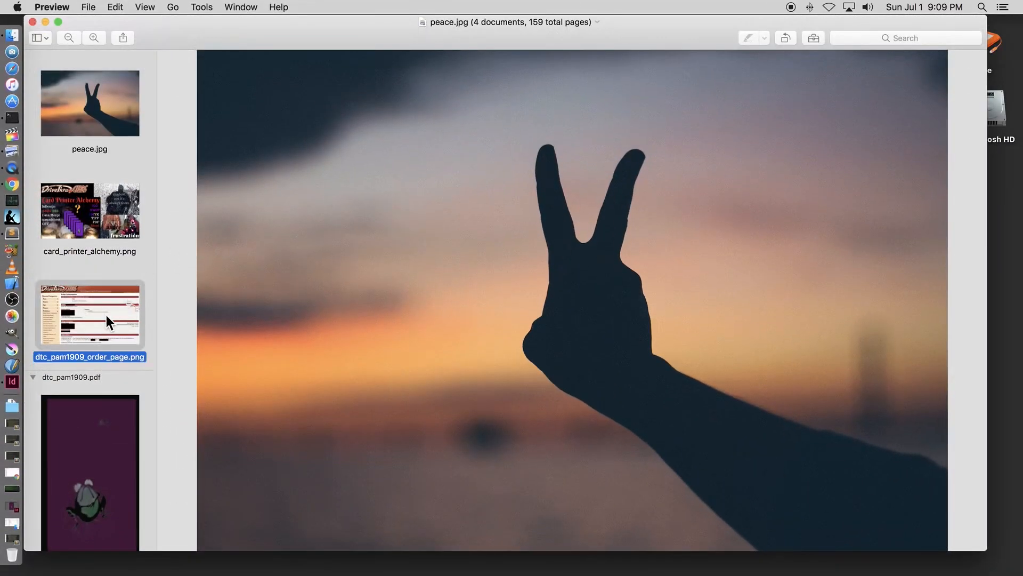
left_click(106, 315)
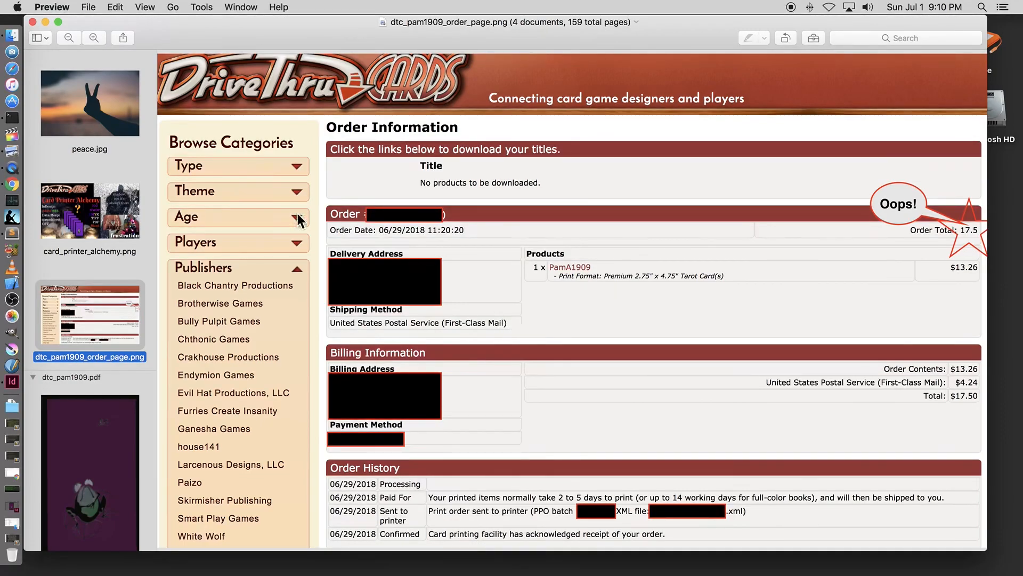
Show card_printer_alchemy.png in full screen and move on to the peace.jpg image
left_click(93, 227)
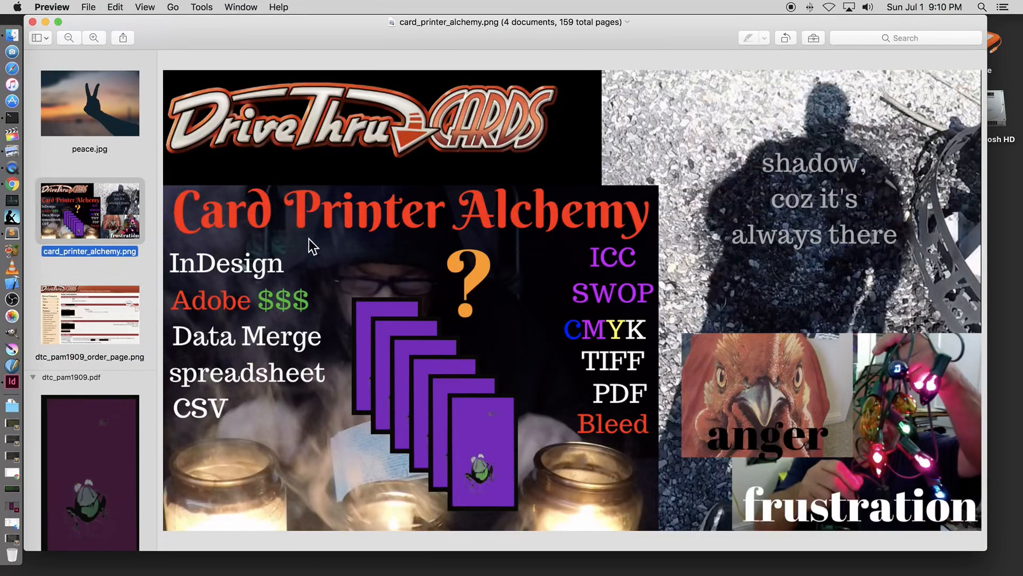
left_click(145, 8)
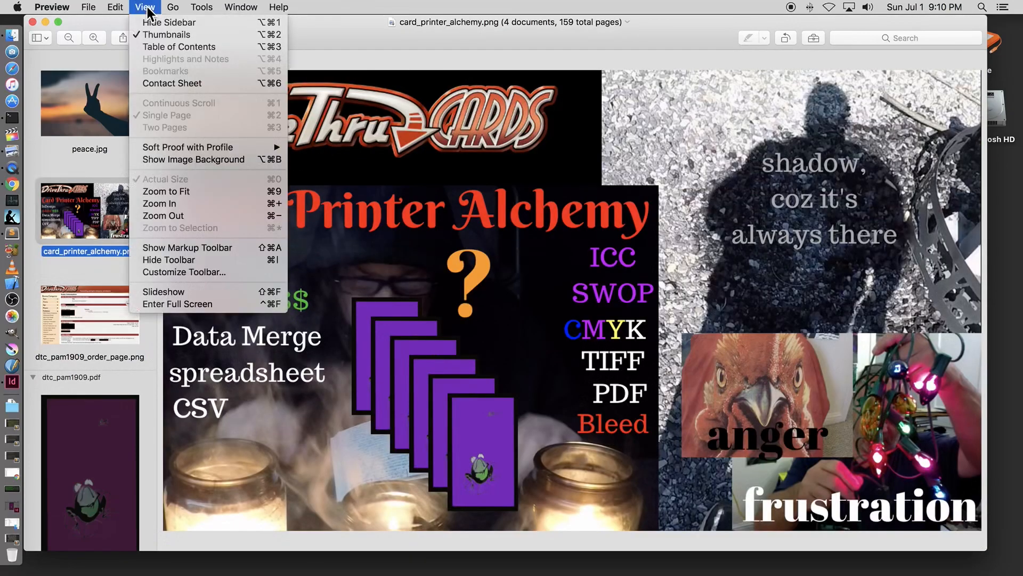
left_click(178, 304)
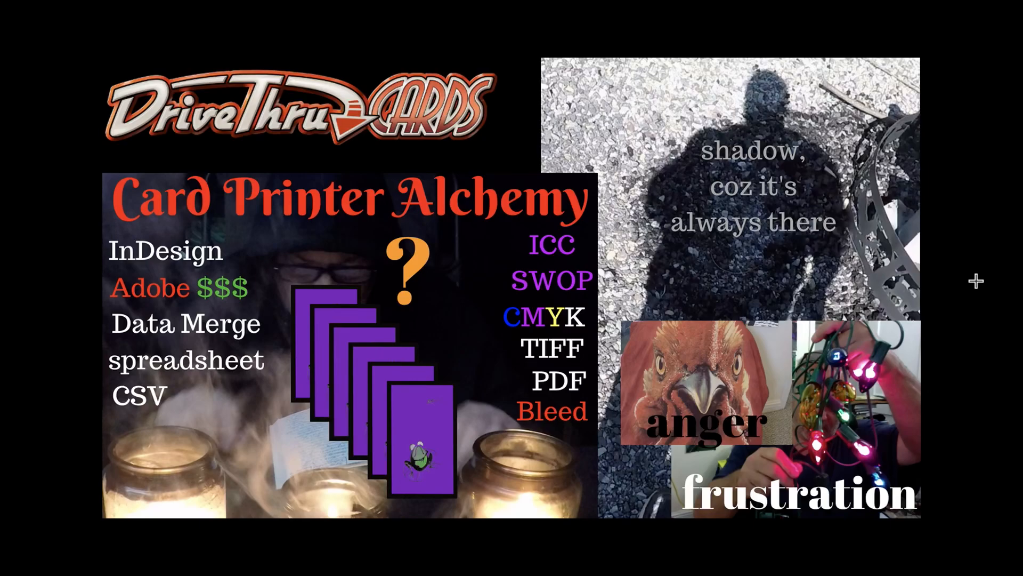
key("Right")
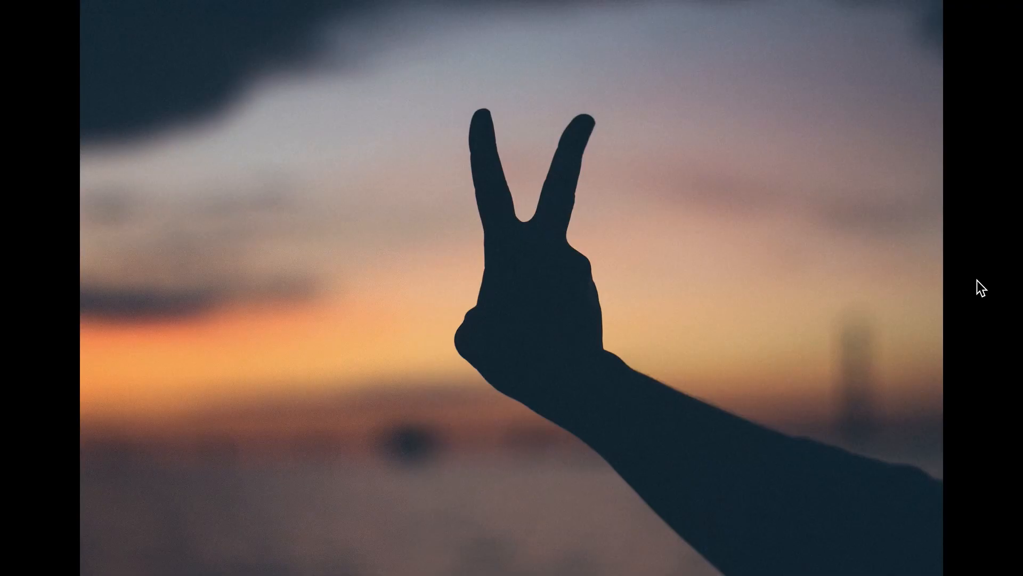